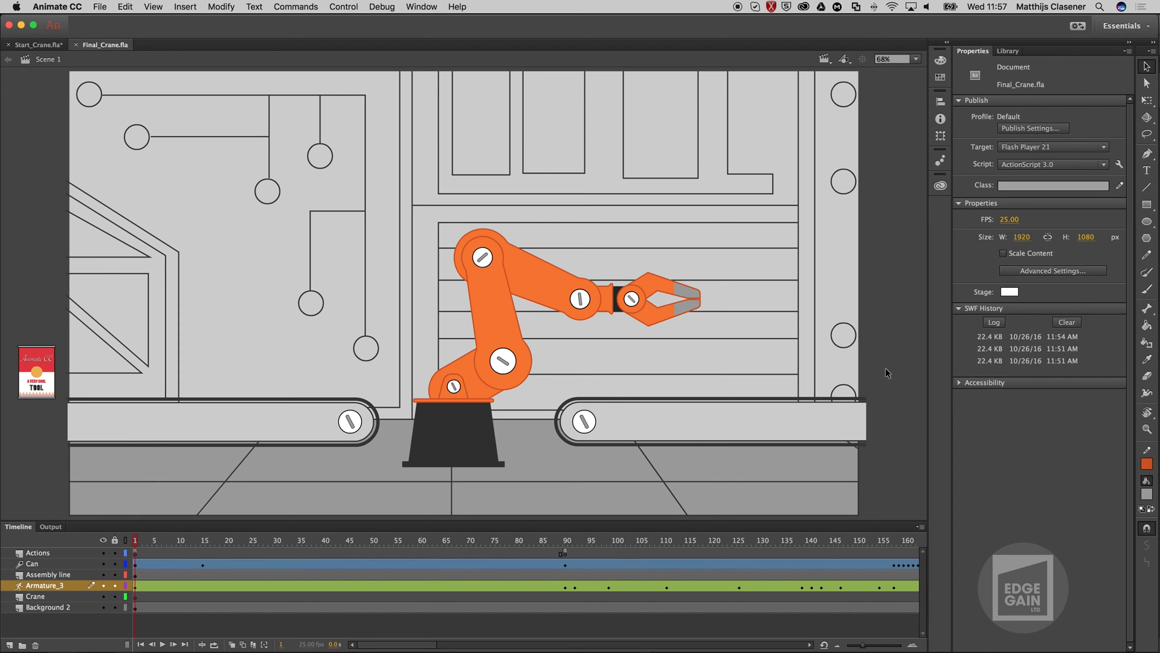
Play a test of the finished Final_Crane.fla animation and close its preview.
{"action": "key", "text": "super+Return"}
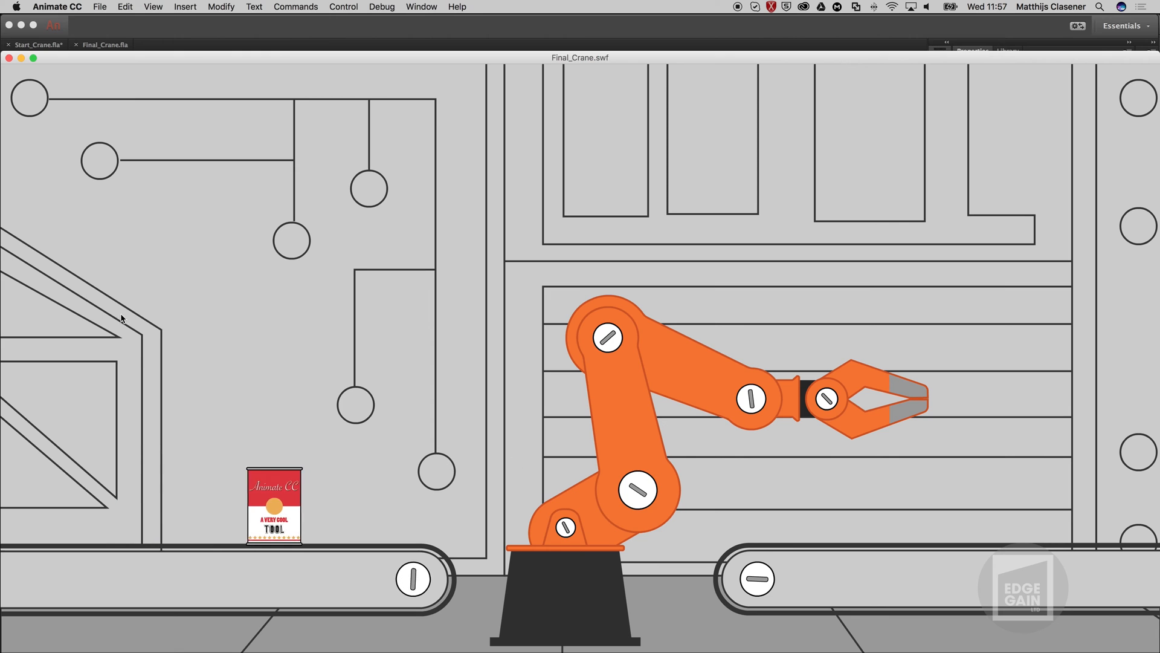
{"action": "key", "text": "super+w"}
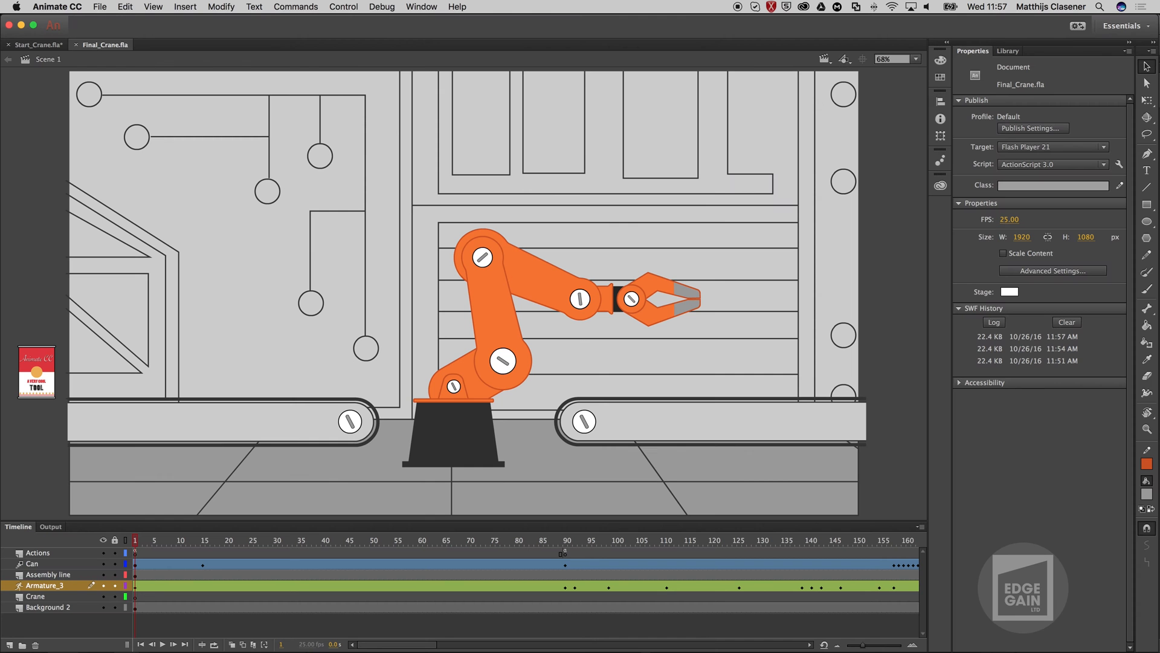
Switch to Illustrator and examine how the base and arm links of the crane drawing are separated into parts.
{"action": "key", "text": "super+Tab"}
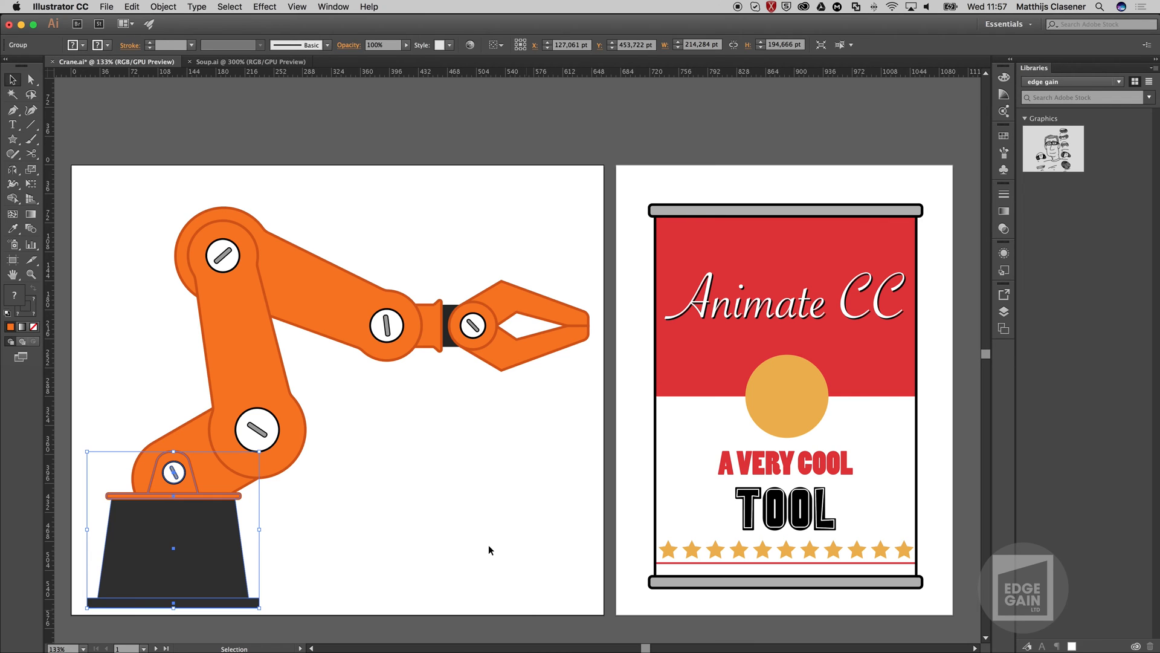
{"action": "left_click", "coordinate": [505, 583]}
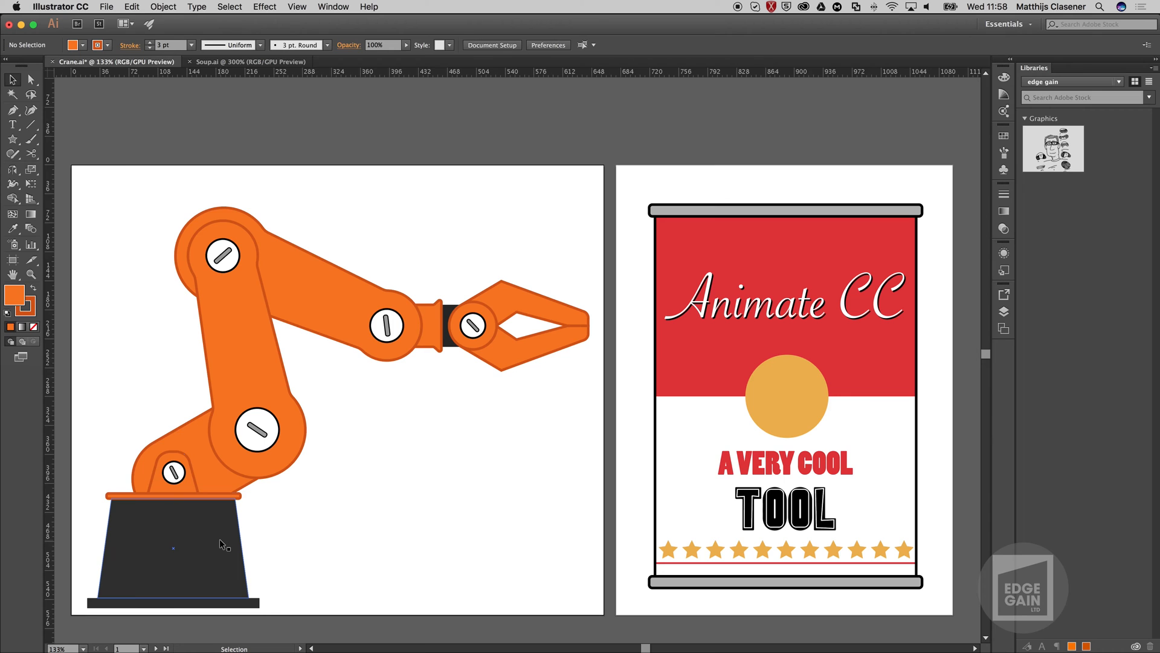
{"action": "left_click", "coordinate": [219, 538]}
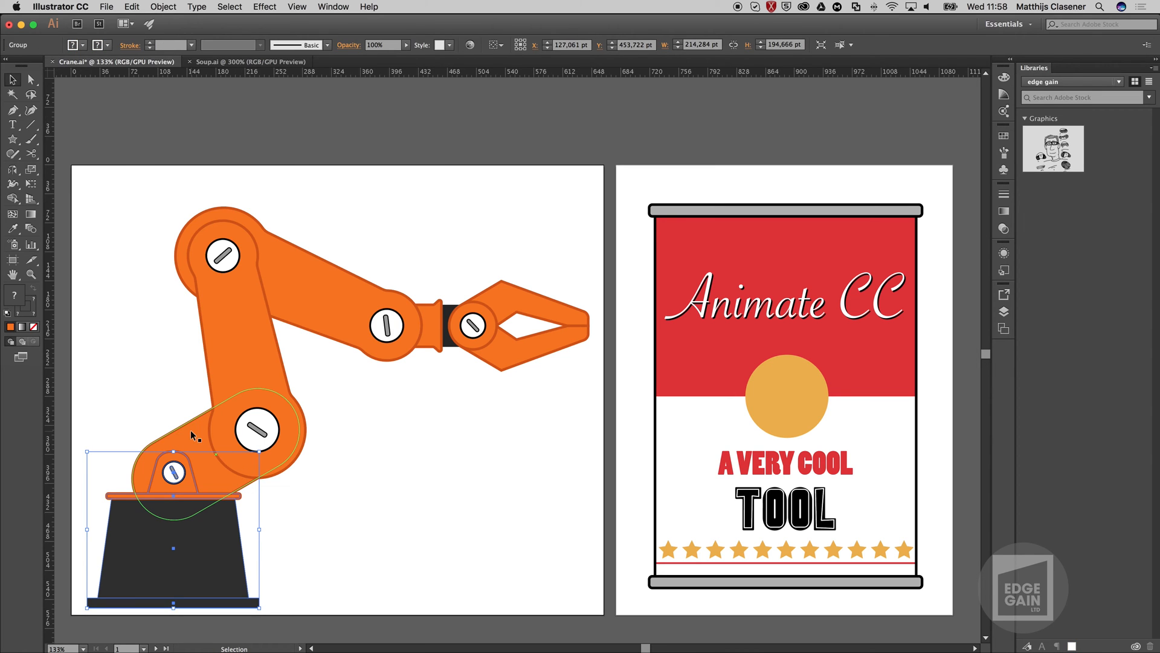
{"action": "left_click", "coordinate": [190, 431]}
{"action": "left_click", "coordinate": [224, 334]}
{"action": "left_click_drag", "start_coordinate": [224, 333], "coordinate": [441, 496]}
{"action": "key", "text": "a"}
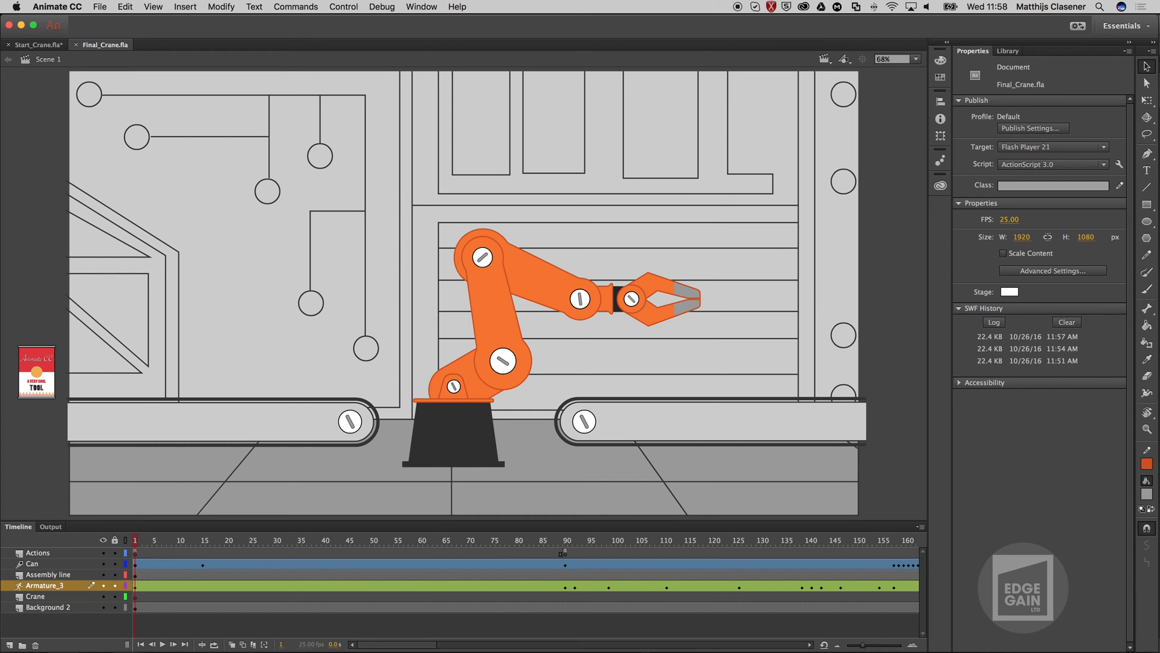
Show the Start_Crane.fla document and inspect the crane's base and upper arm as separate objects on the stage.
{"action": "left_click", "coordinate": [42, 46]}
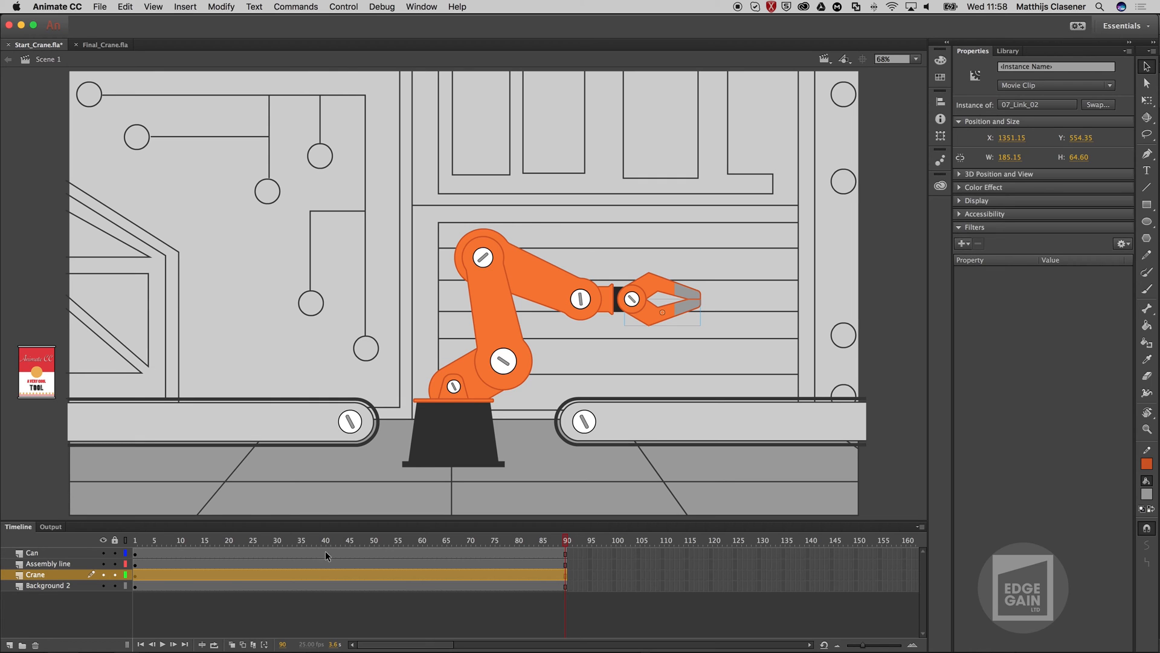
{"action": "left_click", "coordinate": [477, 435]}
{"action": "left_click", "coordinate": [1008, 52]}
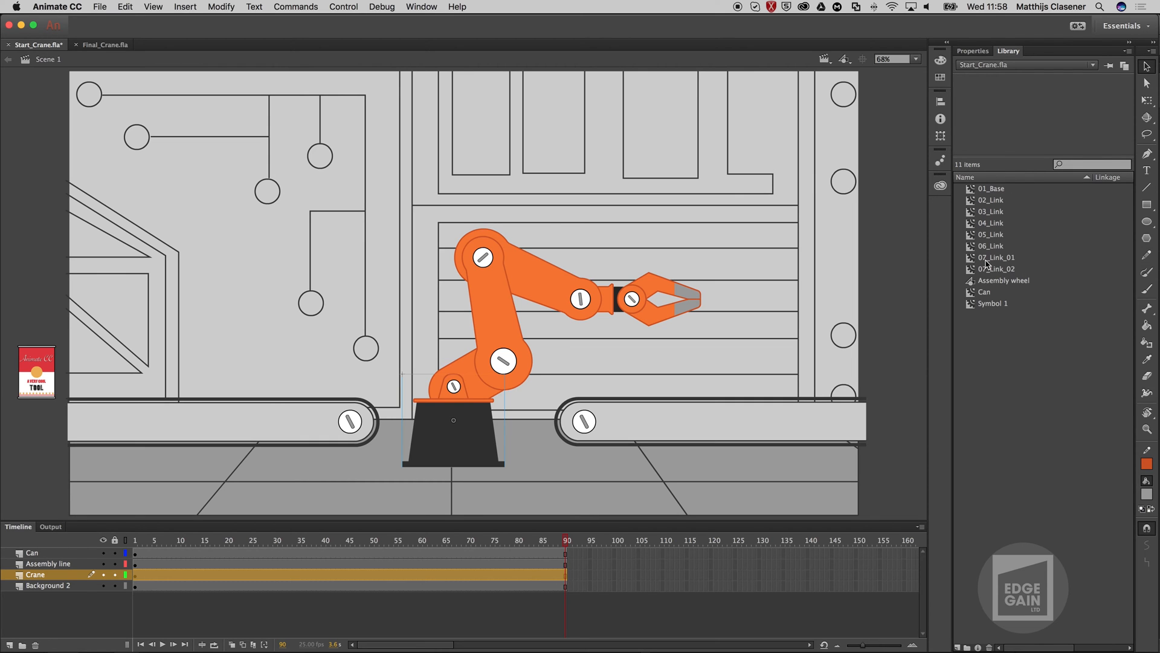
{"action": "left_click", "coordinate": [546, 266]}
{"action": "right_click", "coordinate": [526, 263]}
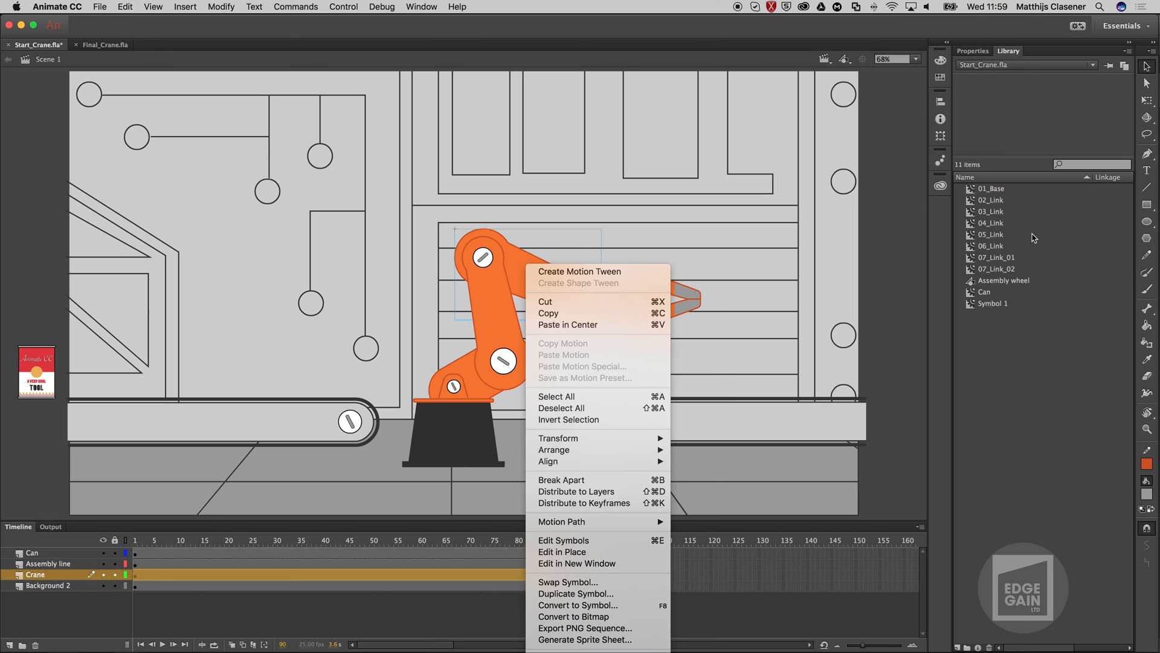
{"action": "left_click", "coordinate": [1032, 234]}
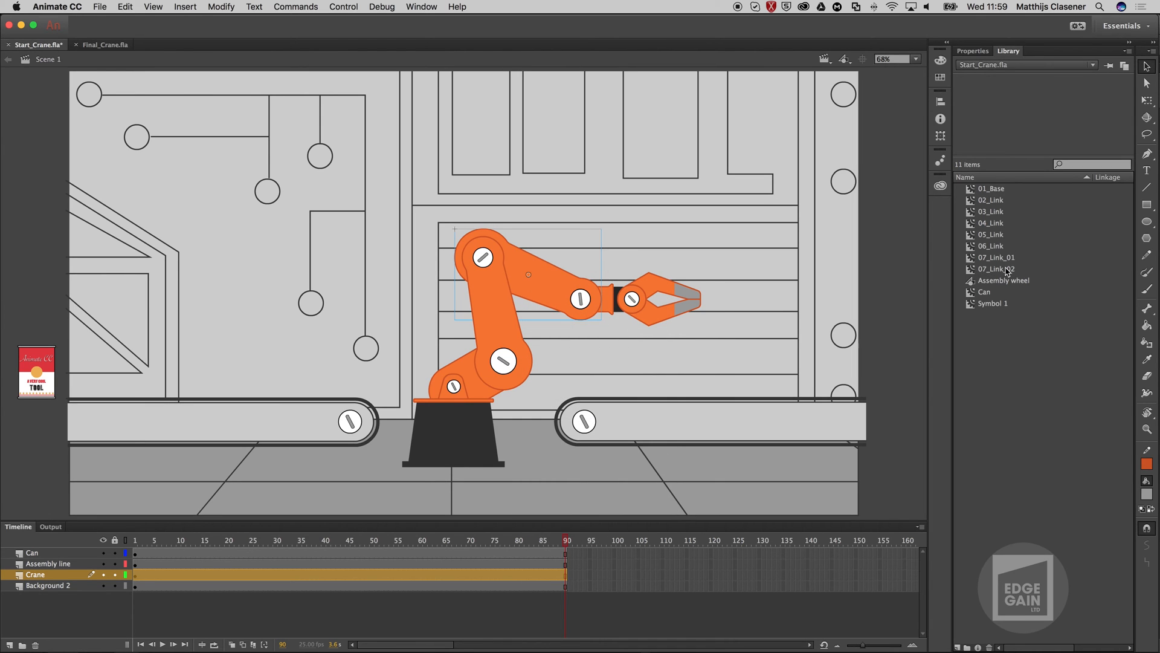
Preview the crane's library symbols, including 01_Base, 04_Link, 06_Link, 07_Link_01 and 07_Link_02.
{"action": "left_click", "coordinate": [1005, 191]}
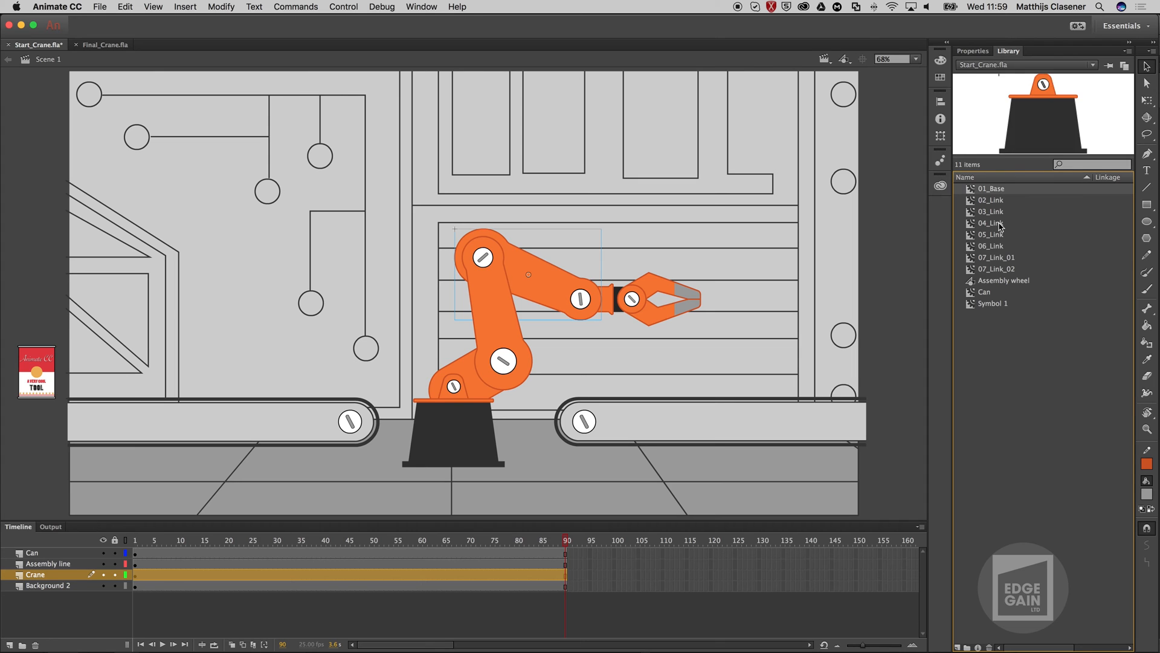
{"action": "left_click", "coordinate": [1000, 225]}
{"action": "left_click", "coordinate": [1002, 248]}
{"action": "left_click", "coordinate": [1005, 259]}
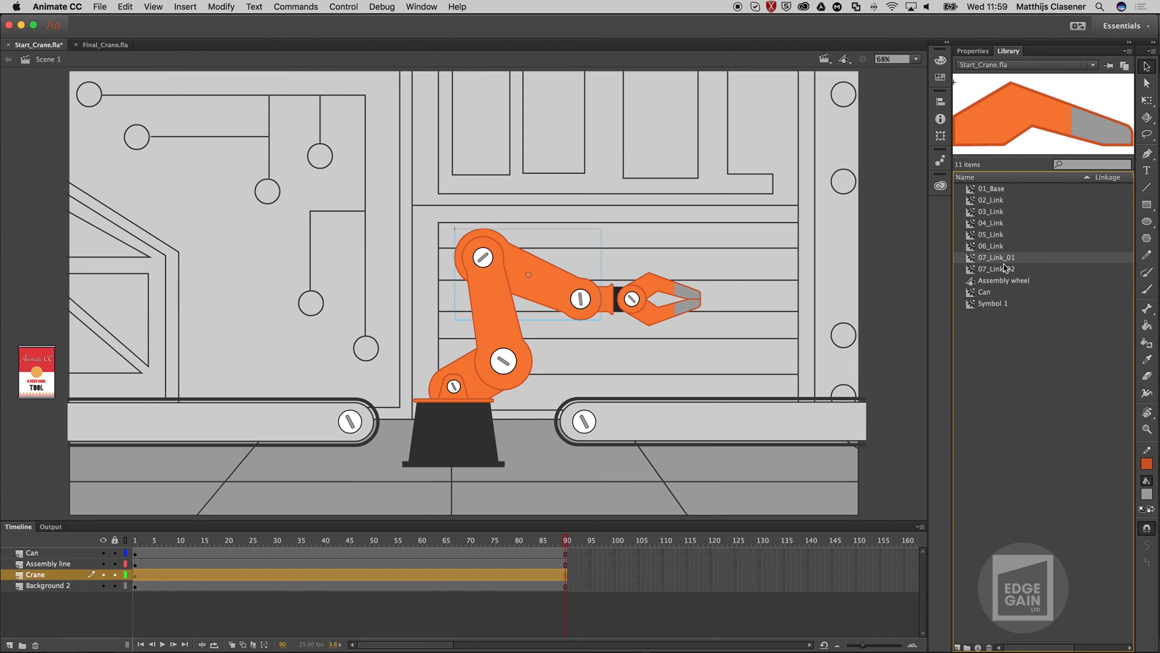
{"action": "left_click", "coordinate": [1005, 269]}
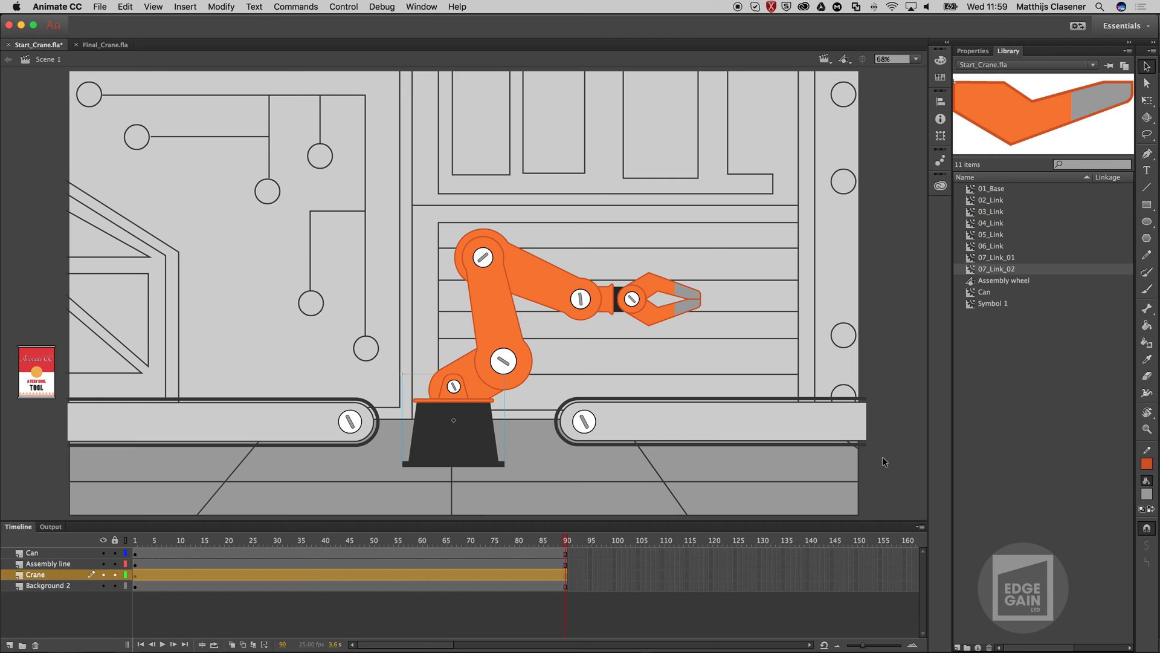
Build a chain of bones from the crane's base through each arm joint to the claw's wrist joint with the Bone tool.
{"action": "left_click", "coordinate": [1151, 310]}
{"action": "left_click_drag", "start_coordinate": [452, 443], "coordinate": [454, 387]}
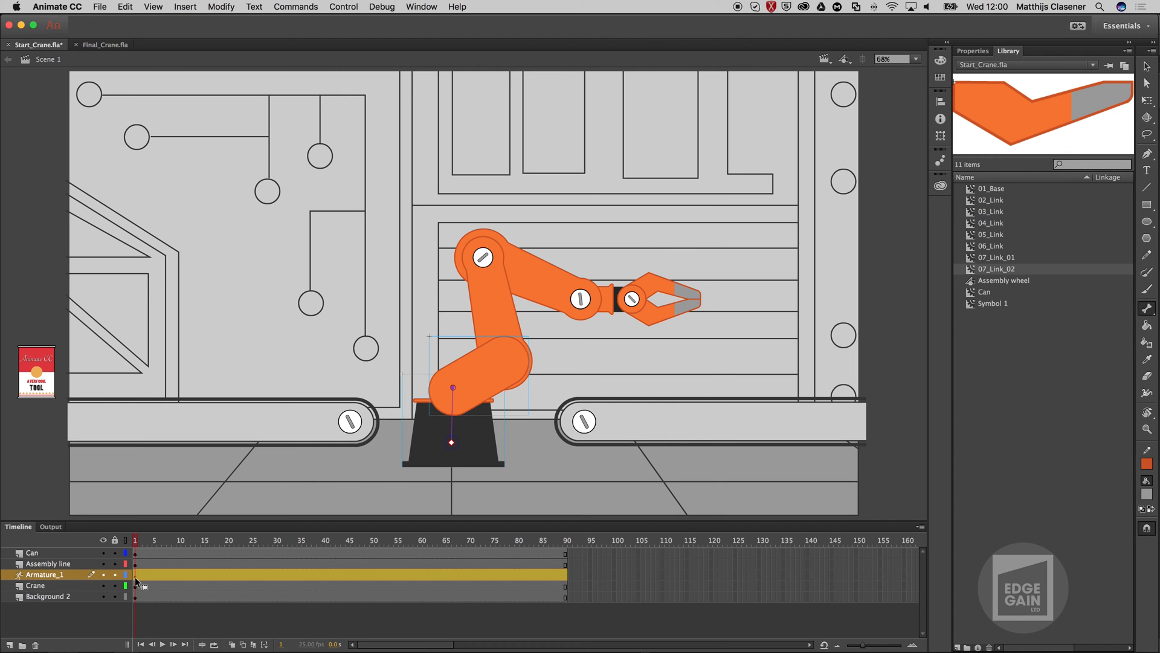
{"action": "left_click_drag", "start_coordinate": [453, 387], "coordinate": [634, 299]}
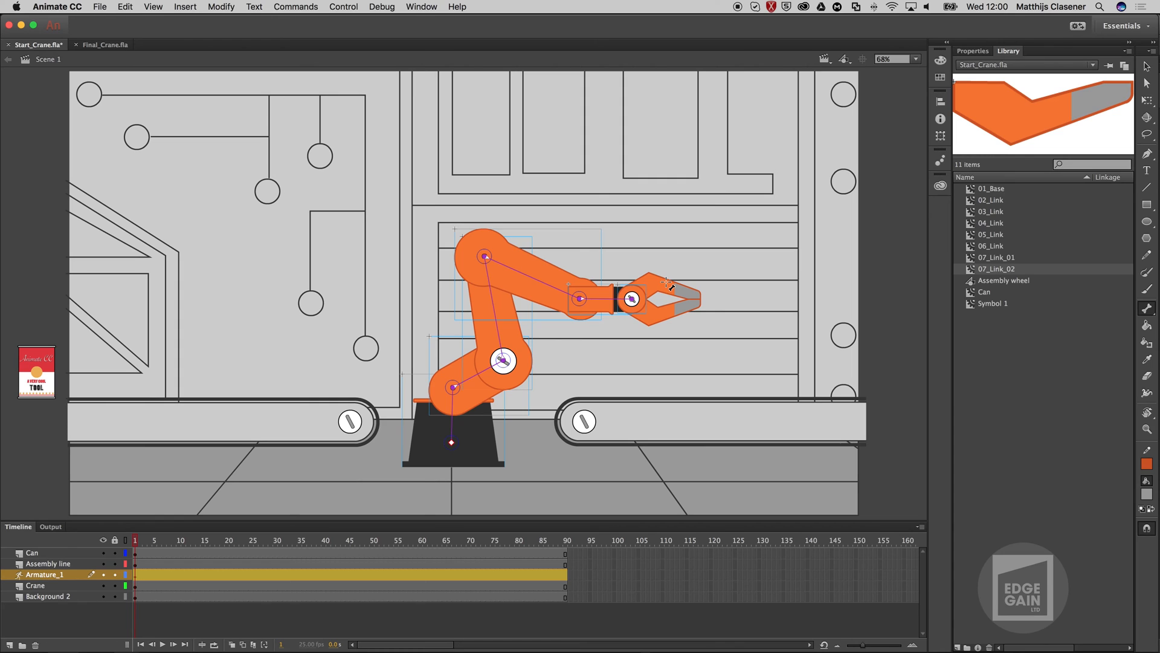
Branch two bones from the wrist joint, one to the upper claw jaw and one to the lower, redoing the lower bone.
{"action": "left_click_drag", "start_coordinate": [632, 298], "coordinate": [652, 281]}
{"action": "left_click_drag", "start_coordinate": [632, 299], "coordinate": [651, 313]}
{"action": "mouse_move", "coordinate": [654, 312]}
{"action": "left_mouse_down"}
{"action": "mouse_move", "coordinate": [654, 281]}
{"action": "mouse_move", "coordinate": [655, 313]}
{"action": "left_mouse_up"}
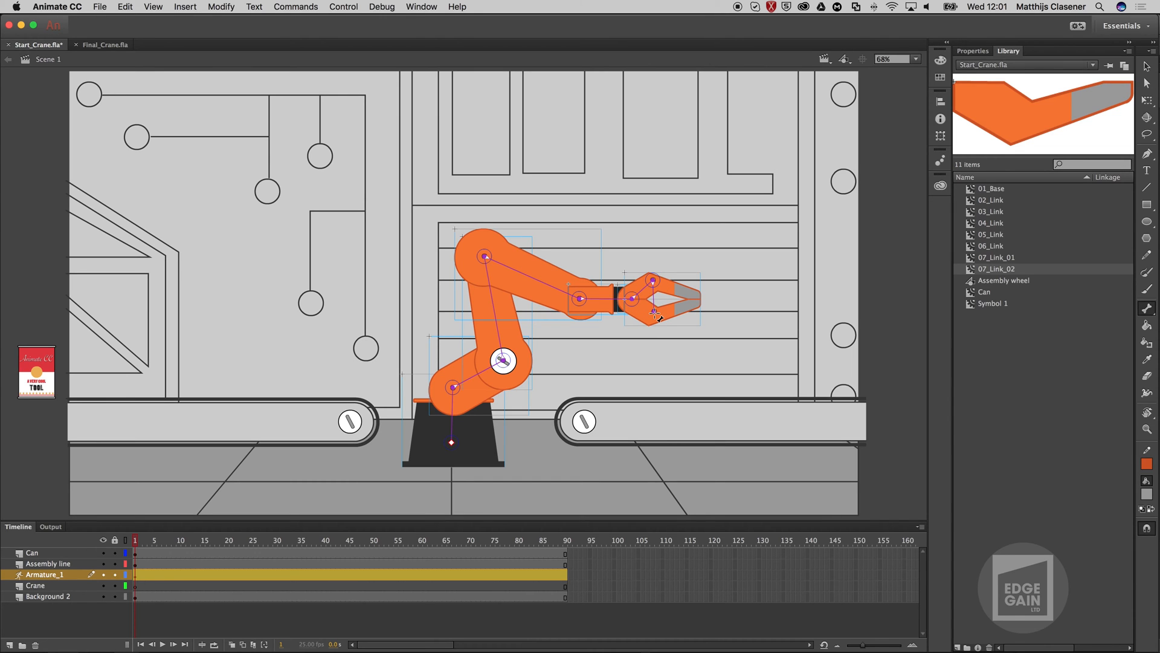
{"action": "key", "text": "super+z"}
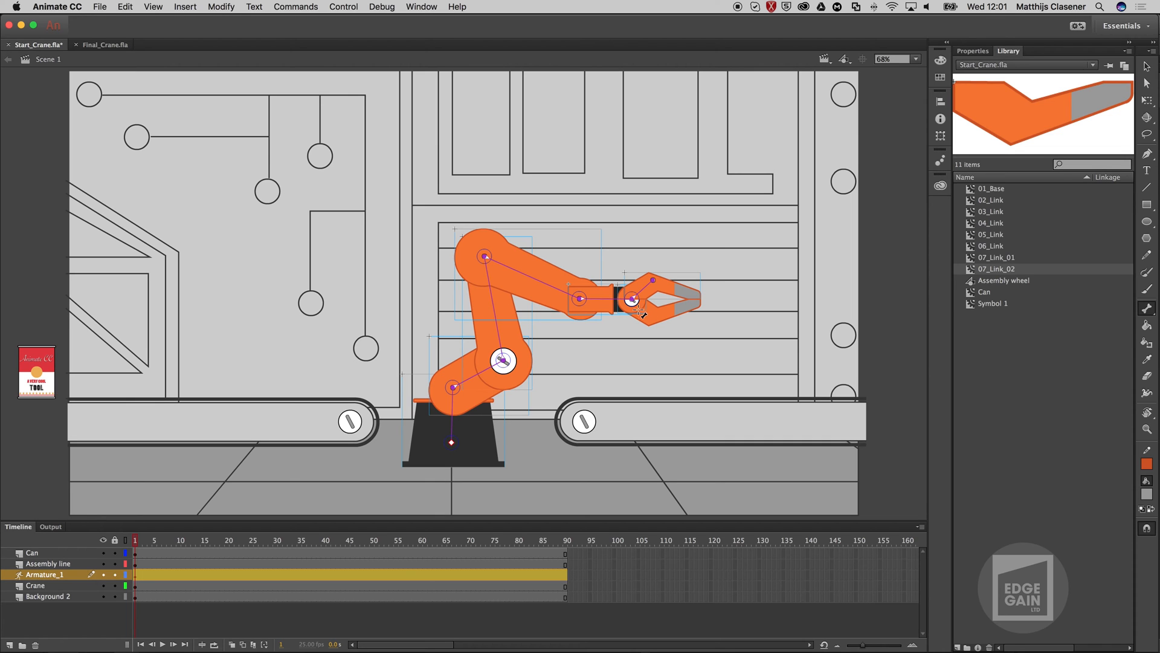
{"action": "left_click_drag", "start_coordinate": [638, 308], "coordinate": [652, 318]}
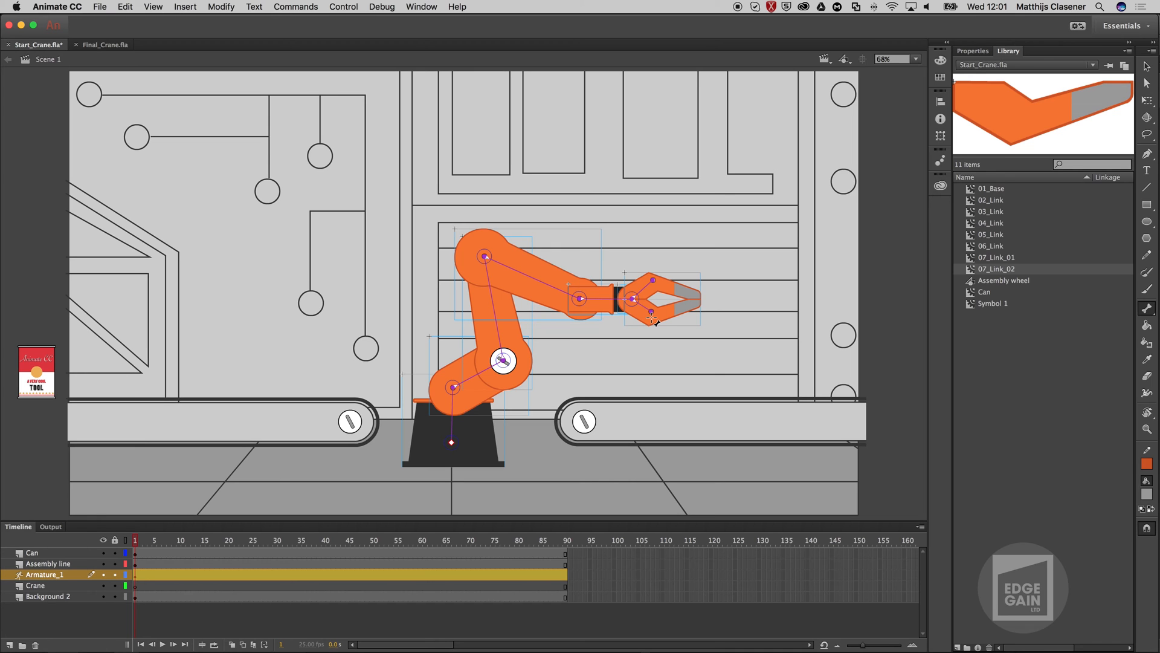
Send the upper claw jaw to the back of the armature's stacking order.
{"action": "left_click", "coordinate": [1147, 67]}
{"action": "left_click", "coordinate": [883, 282]}
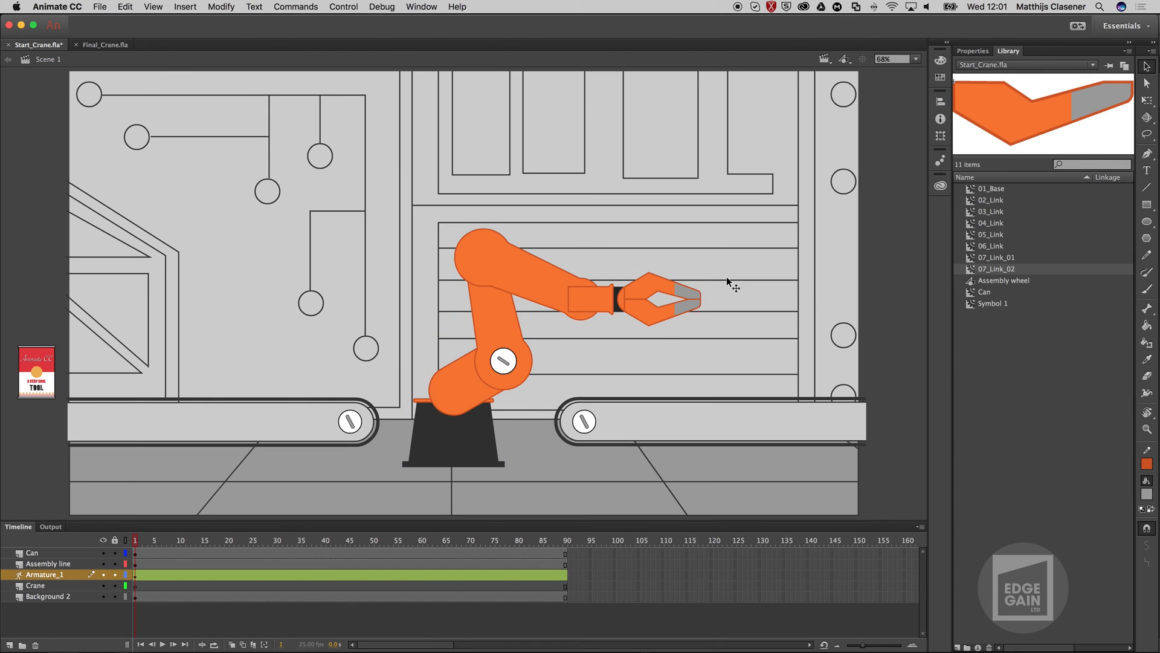
{"action": "left_click", "coordinate": [665, 293]}
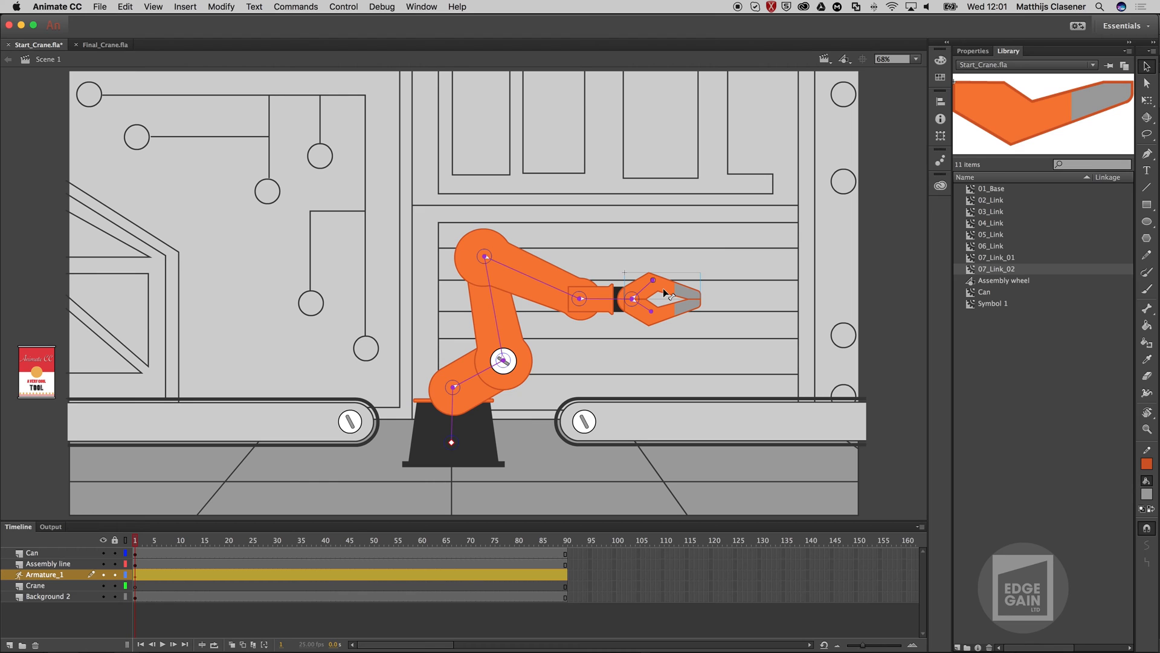
{"action": "right_click", "coordinate": [663, 292]}
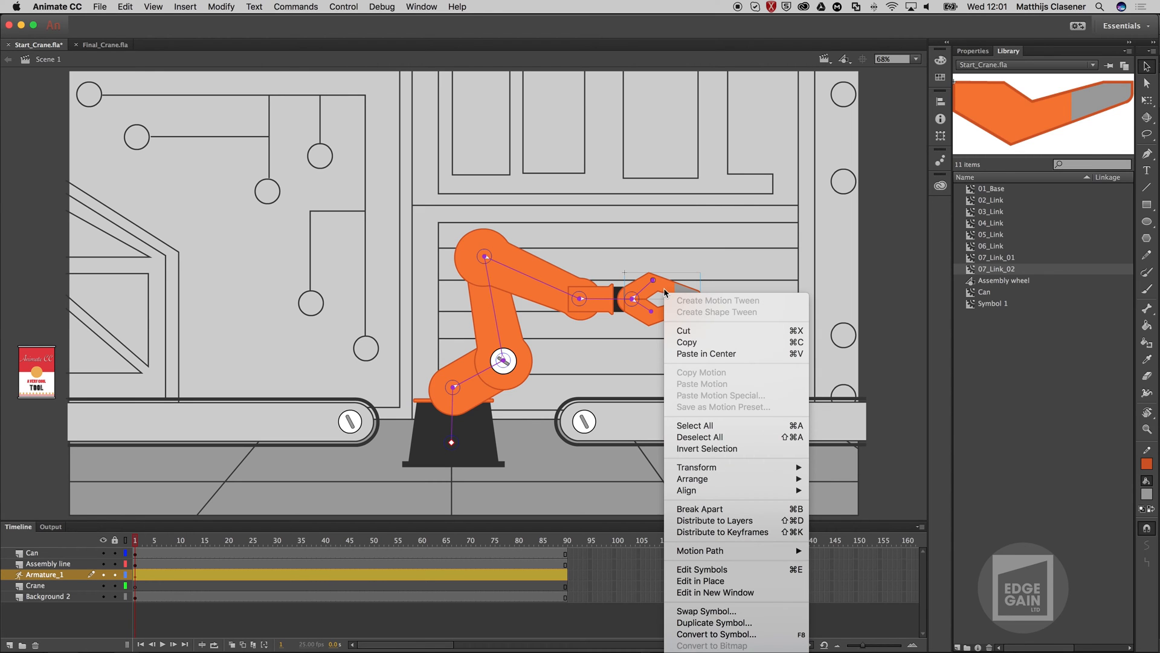
{"action": "mouse_move", "coordinate": [733, 479]}
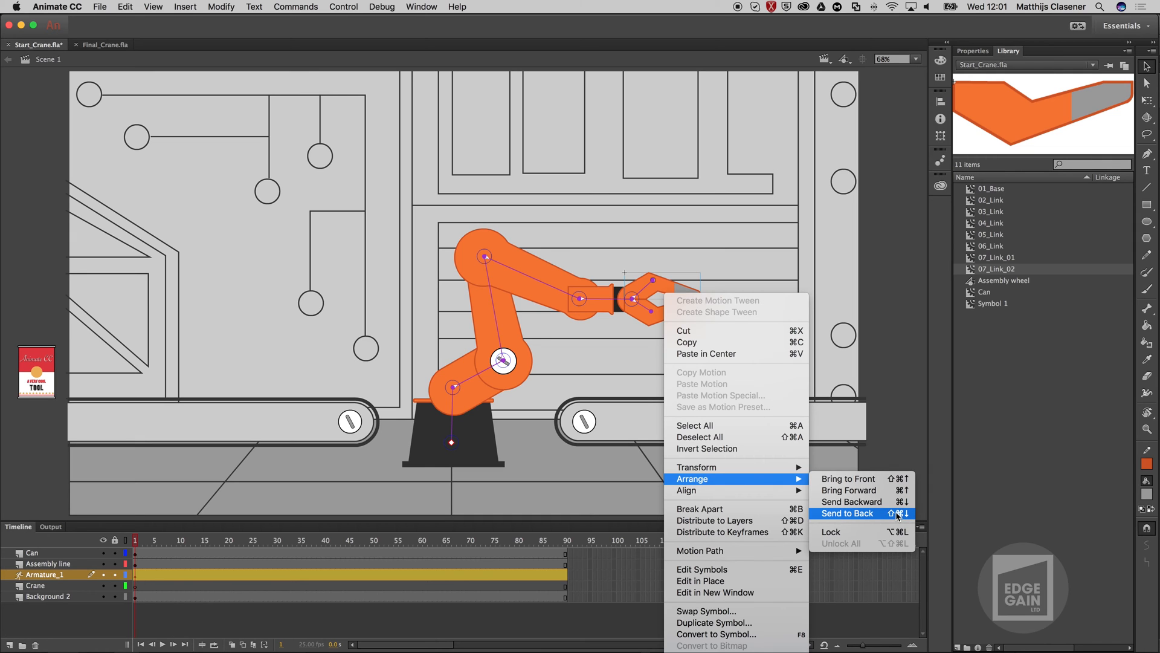
{"action": "left_click", "coordinate": [898, 515]}
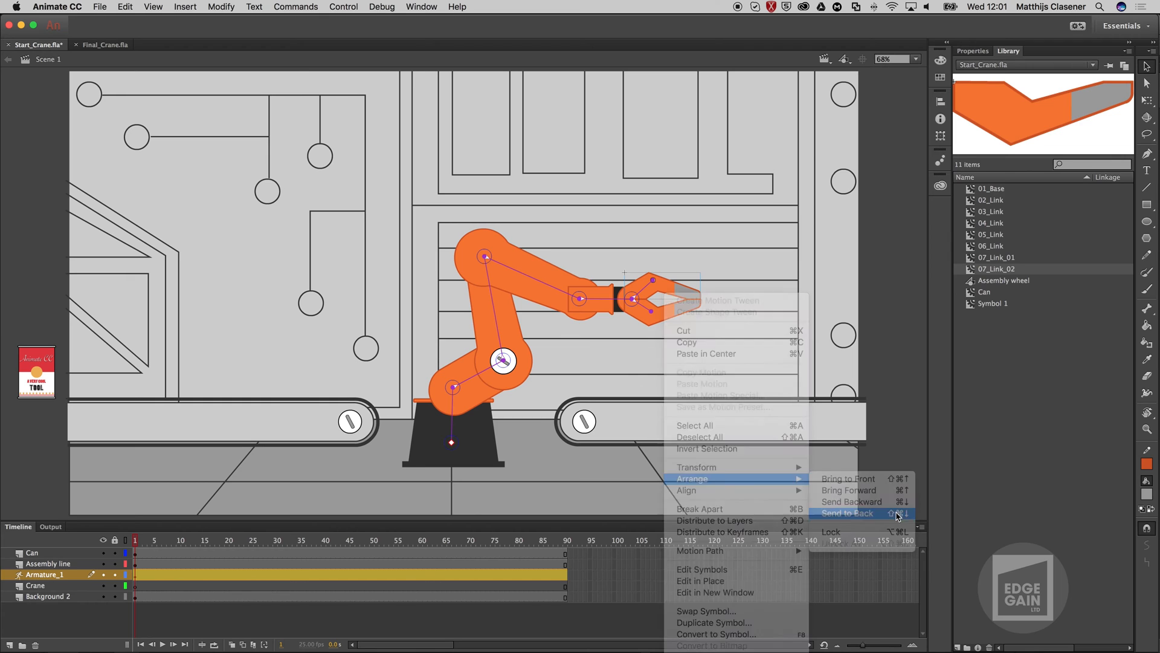
Send the lower claw jaw and the wrist pieces backward behind their joint screws.
{"action": "left_click", "coordinate": [665, 316]}
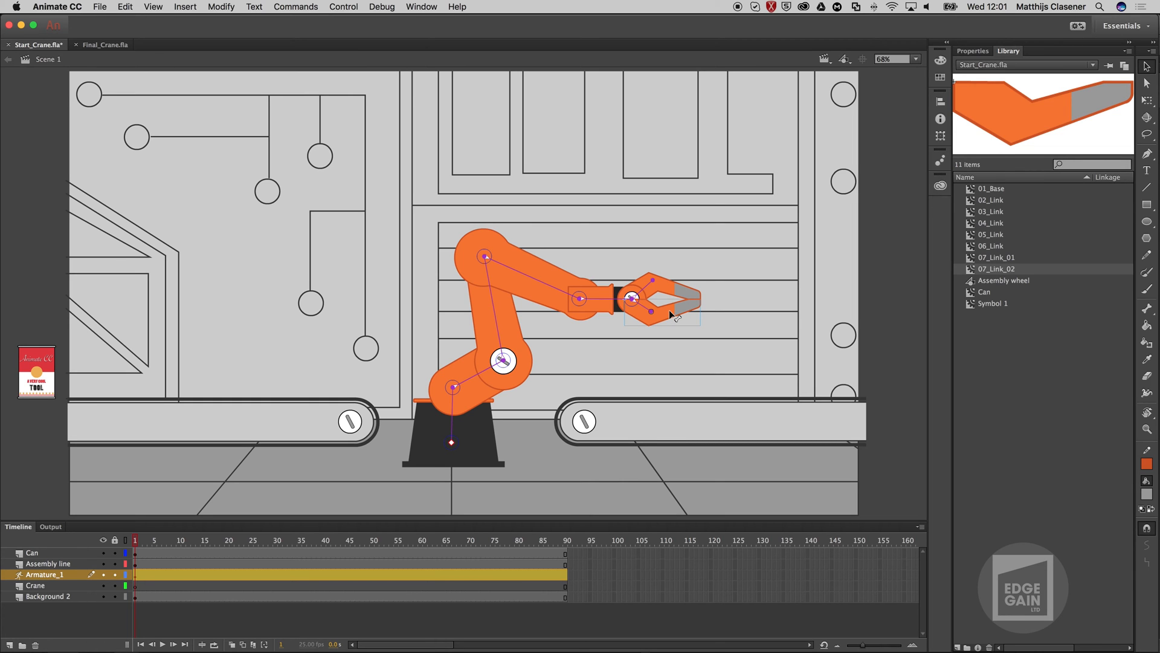
{"action": "key", "text": "super+Down"}
{"action": "left_click", "coordinate": [666, 289]}
{"action": "left_click", "coordinate": [649, 322], "text": "shift"}
{"action": "key", "text": "super+Down"}
Bring the vertical arm link and the crane's base forward so they overlap their neighbouring links, and deselect the armature.
{"action": "left_click", "coordinate": [501, 319]}
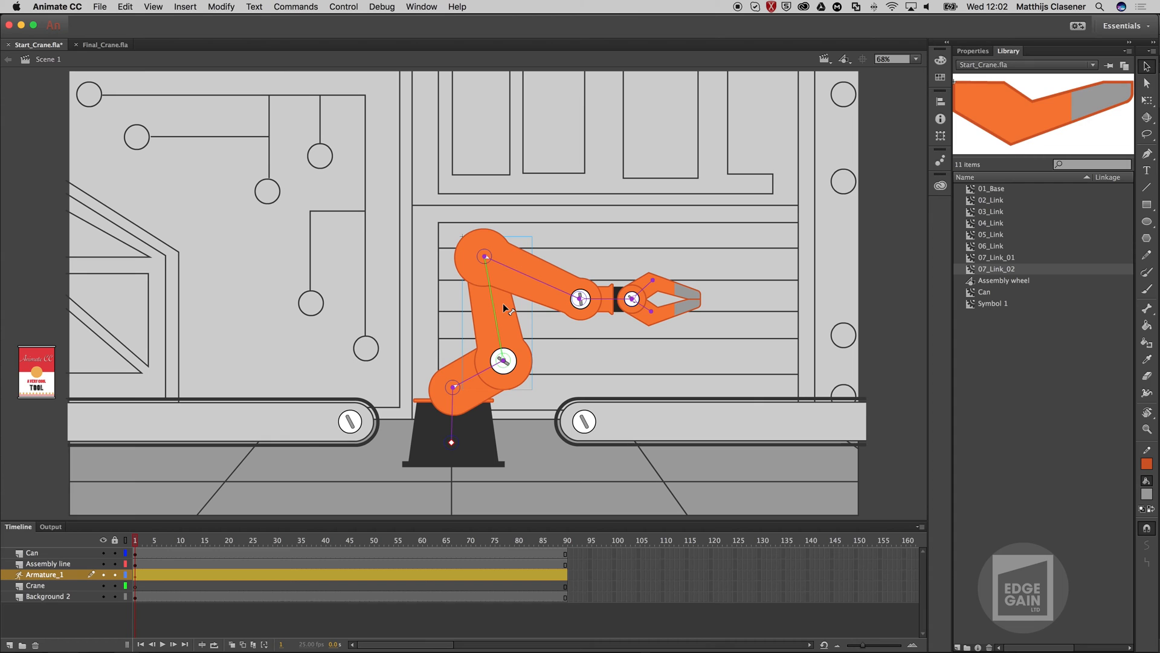
{"action": "key", "text": "super+Up"}
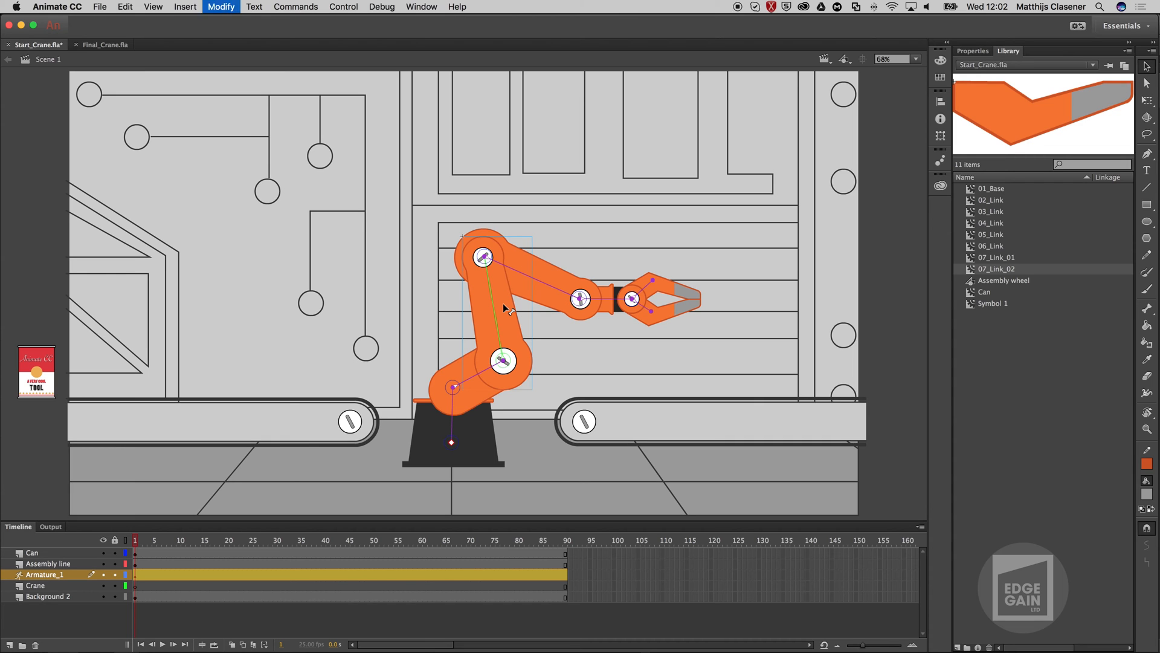
{"action": "left_click", "coordinate": [481, 431]}
{"action": "left_click", "coordinate": [502, 422]}
{"action": "left_click", "coordinate": [493, 428]}
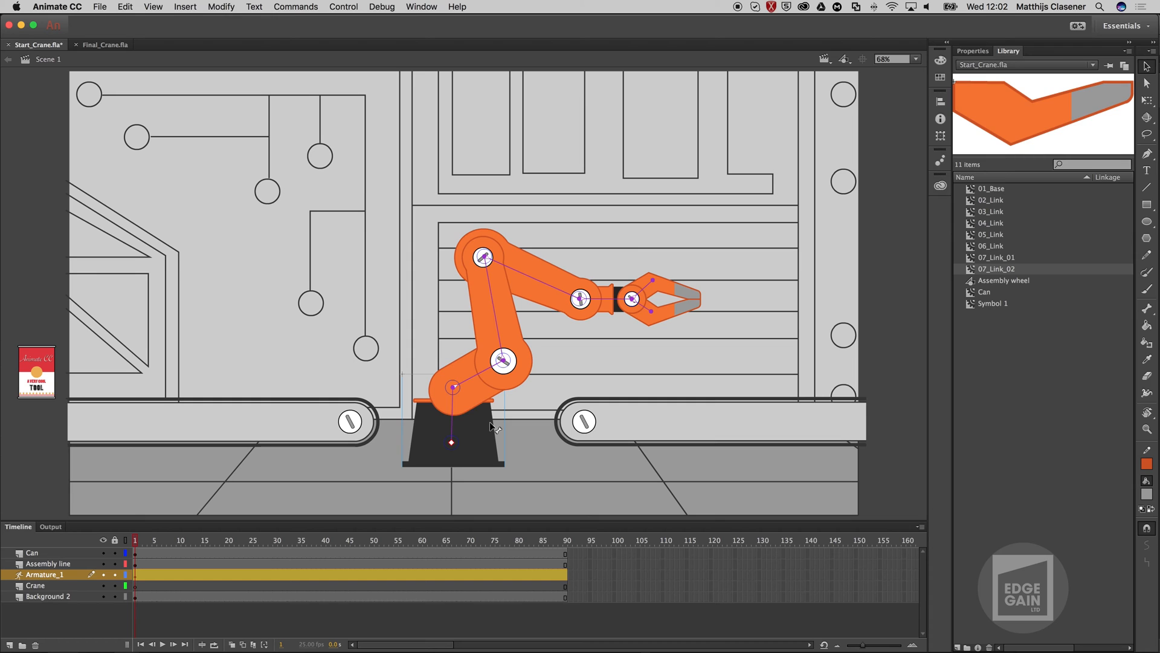
{"action": "key", "text": "super+Up"}
{"action": "left_click", "coordinate": [889, 300]}
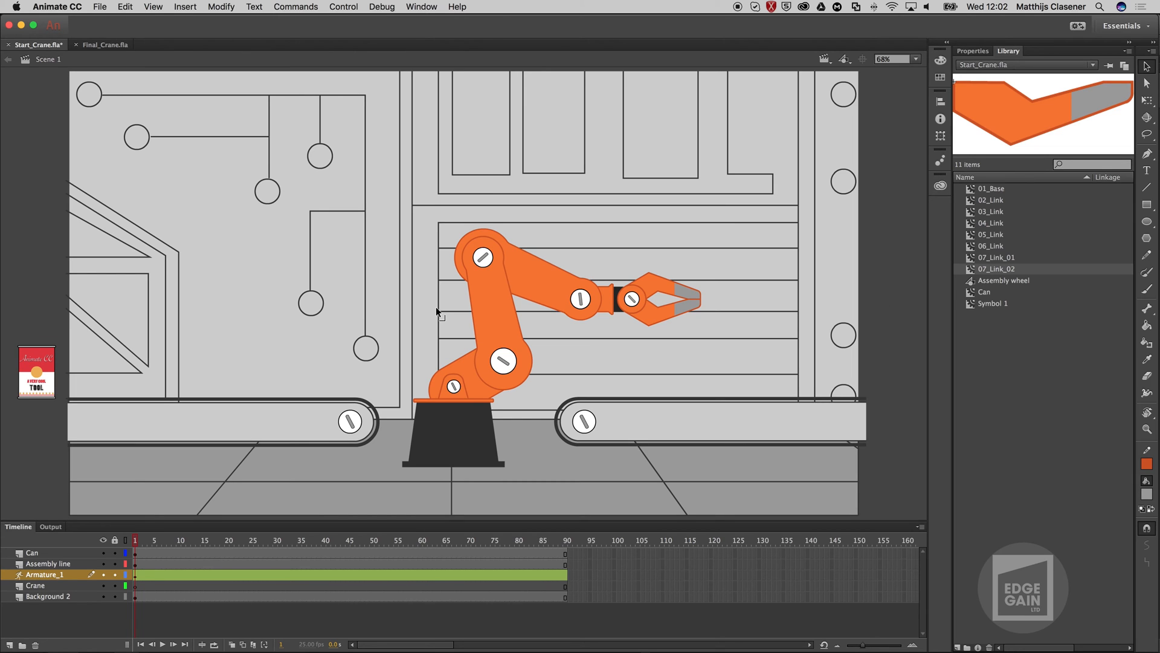
Test the armature by pulling the upper arm down and toward the far conveyor, and undo the pose.
{"action": "left_click", "coordinate": [1150, 70]}
{"action": "left_click_drag", "start_coordinate": [542, 297], "coordinate": [695, 332]}
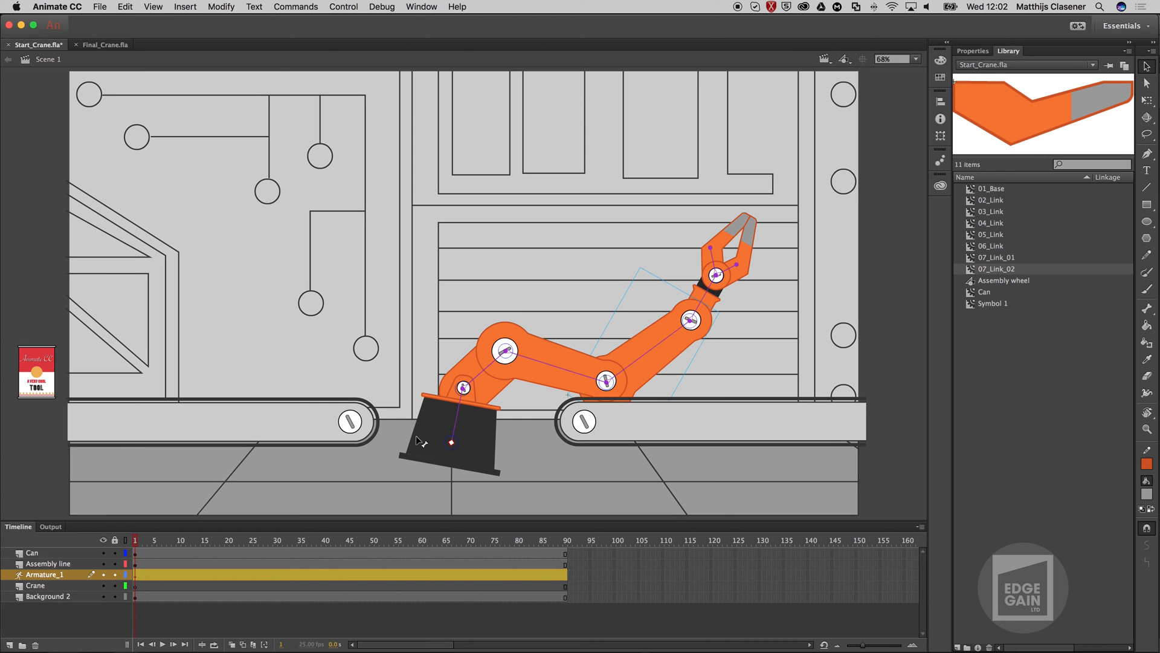
{"action": "key", "text": "super+z"}
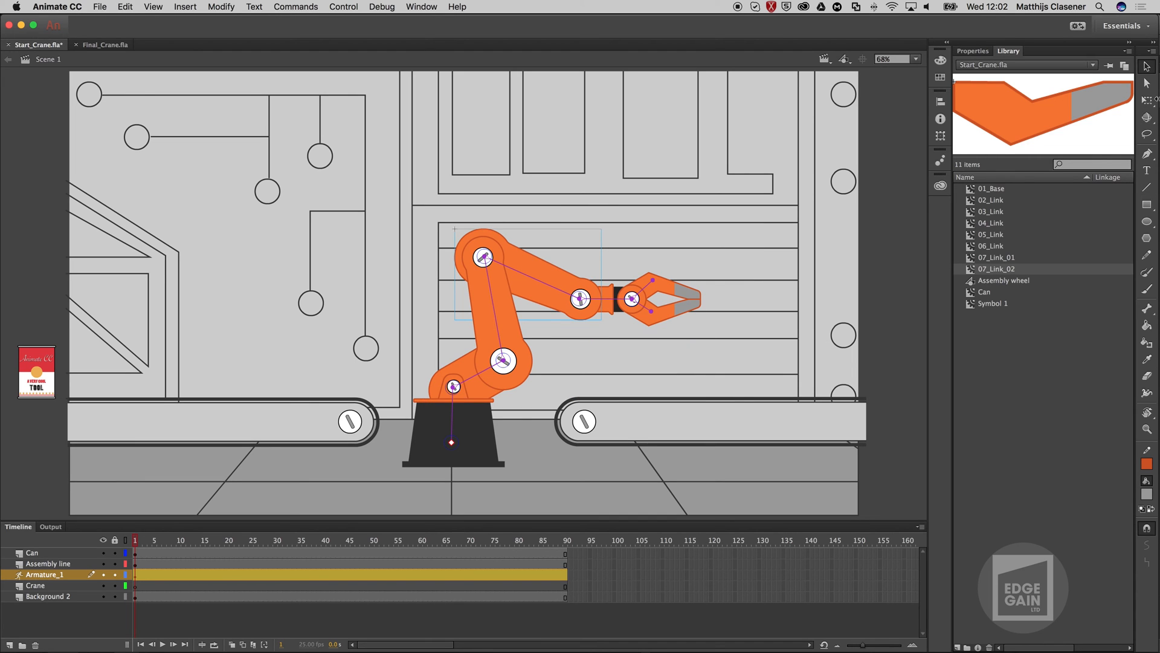
Disable joint rotation for the base bone and try the arm's movement with a raised test pose, undoing that pose.
{"action": "left_click", "coordinate": [475, 462]}
{"action": "left_click", "coordinate": [454, 426]}
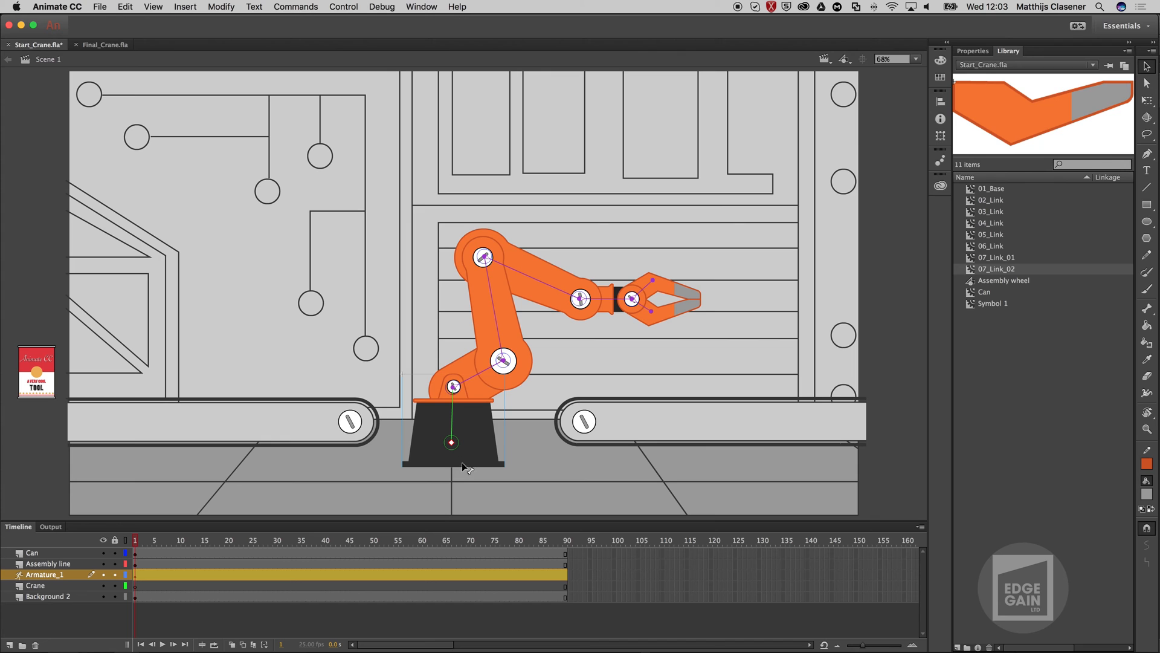
{"action": "left_click", "coordinate": [980, 52]}
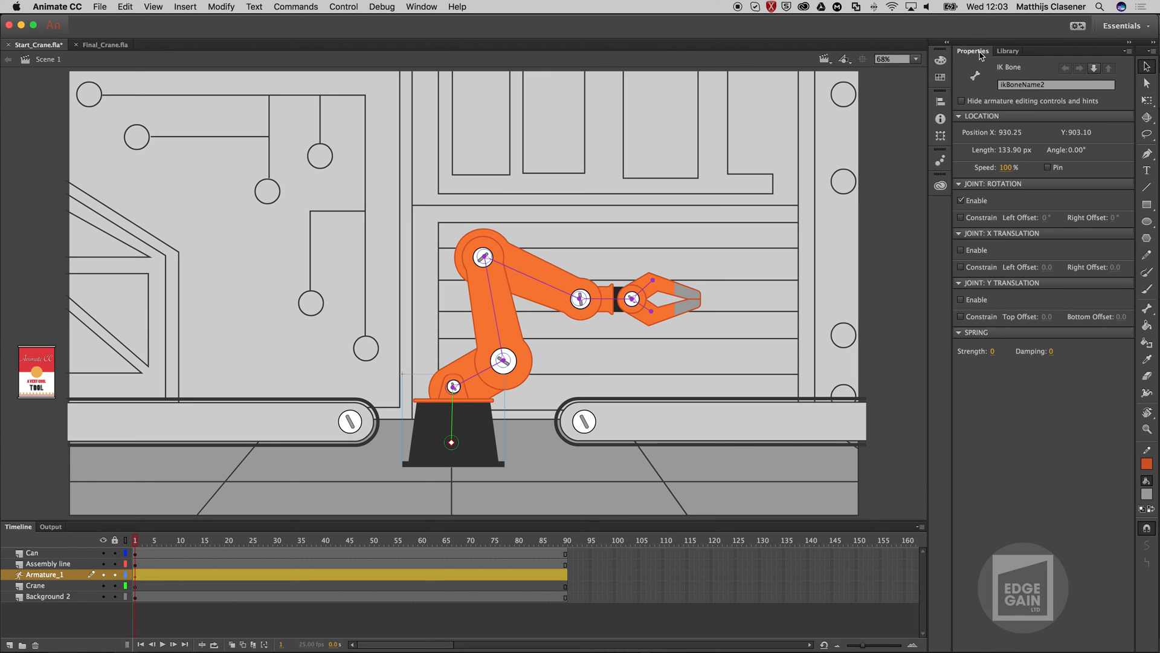
{"action": "left_click", "coordinate": [977, 202]}
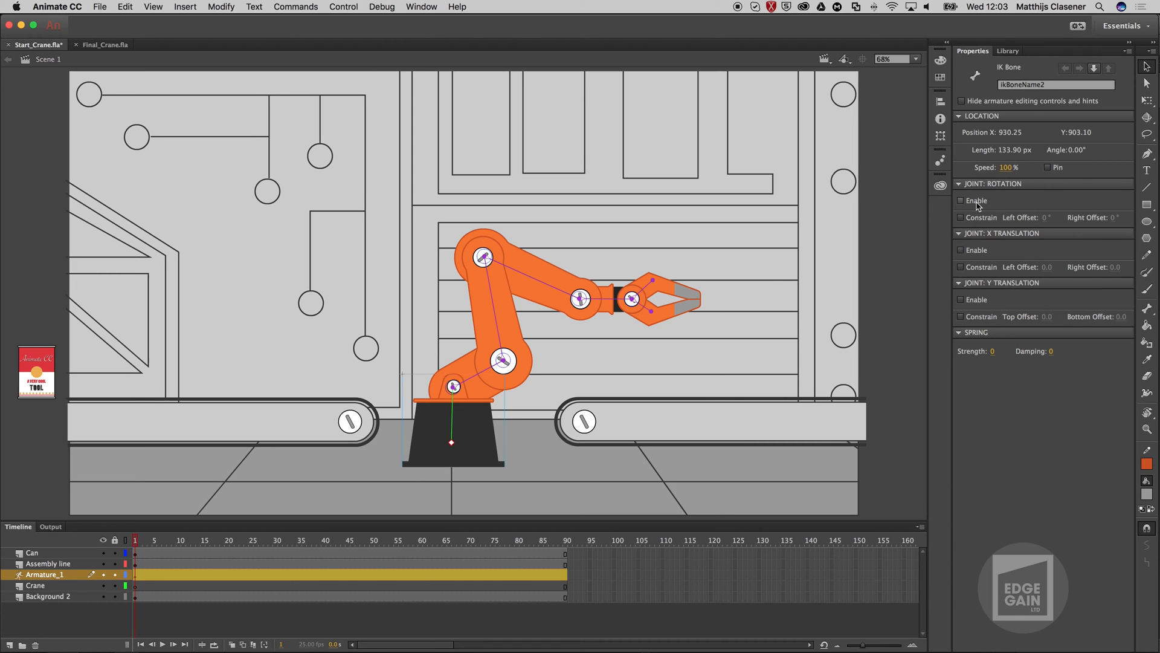
{"action": "left_click_drag", "start_coordinate": [644, 300], "coordinate": [592, 233]}
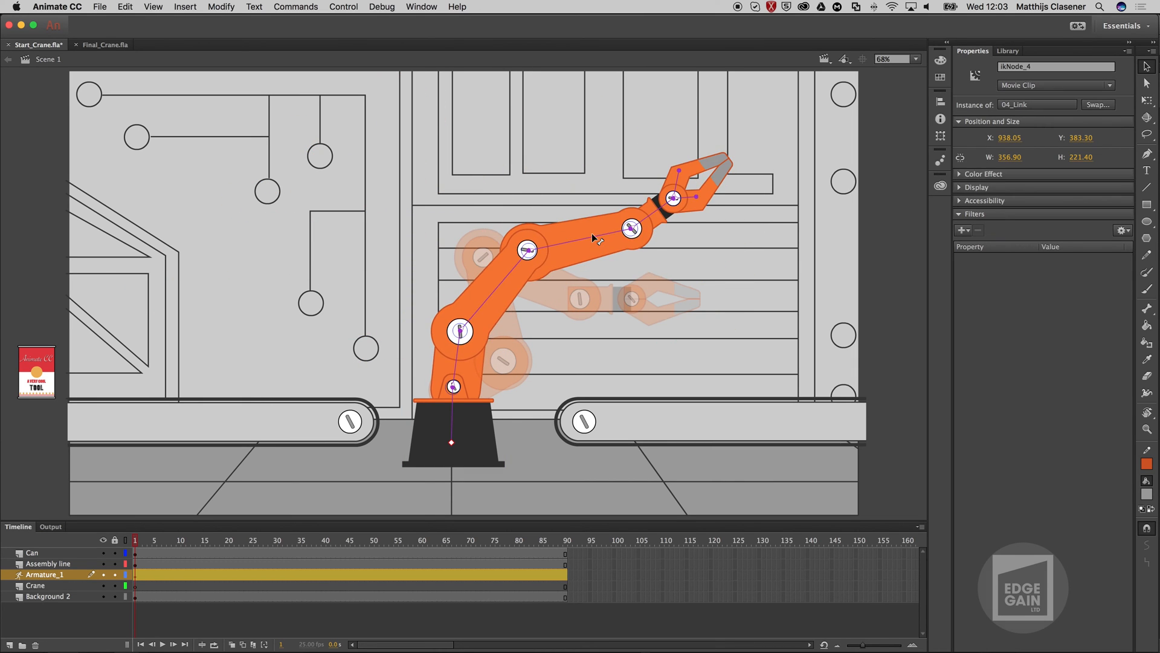
{"action": "key", "text": "super+z"}
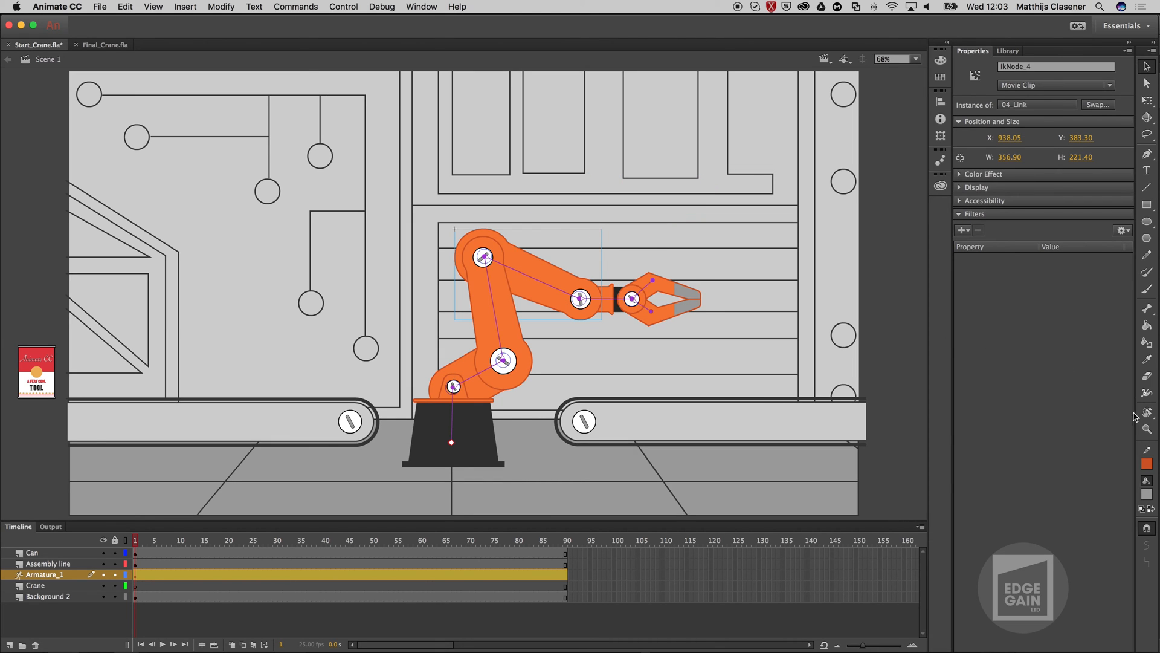
Select the upper claw jaw and move its transformation point onto the centre of the claw's joint screw.
{"action": "left_click", "coordinate": [1146, 430]}
{"action": "left_click", "coordinate": [655, 307]}
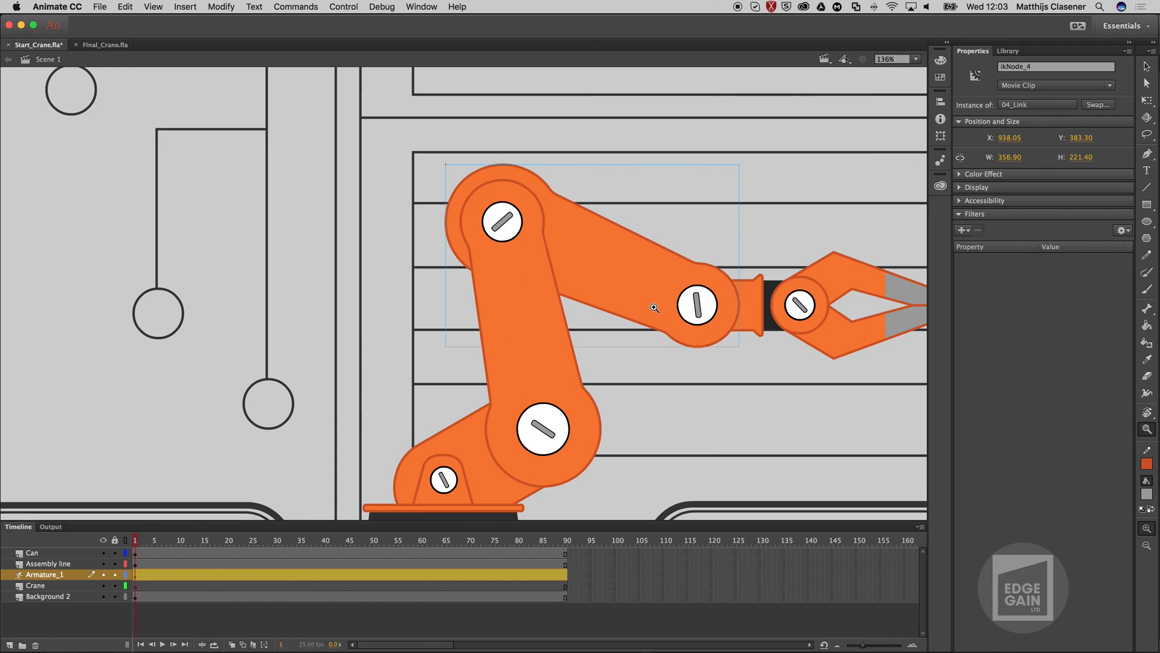
{"action": "key", "text": "super+equal"}
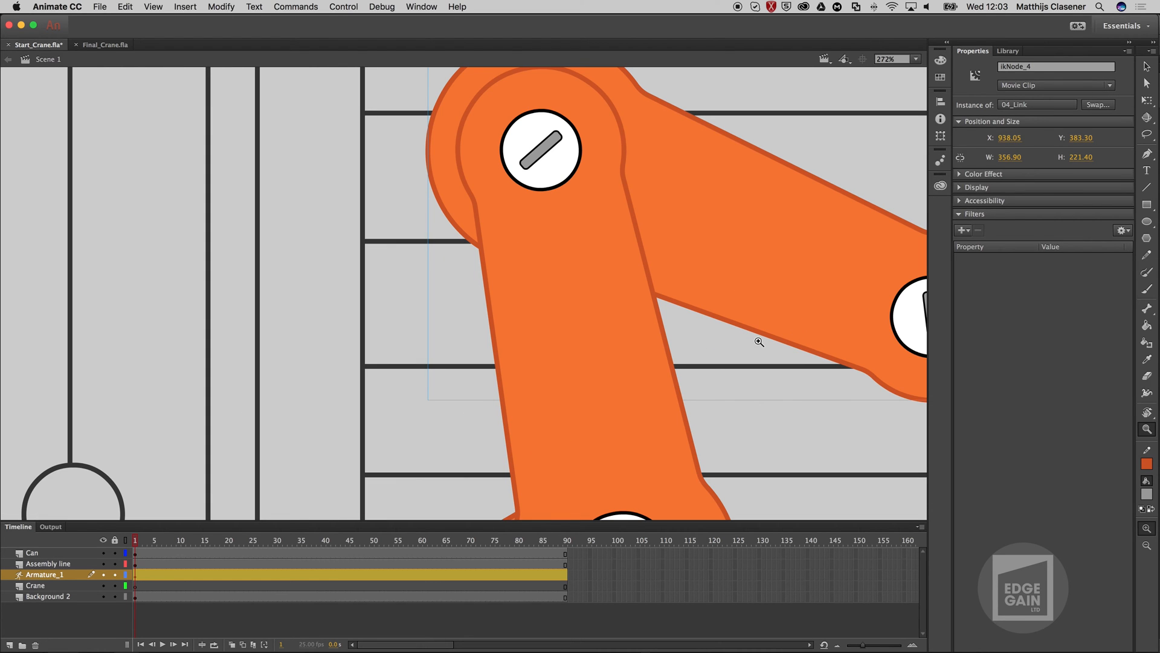
{"action": "key", "text": "super+minus"}
{"action": "left_click_drag", "start_coordinate": [836, 363], "coordinate": [517, 311]}
{"action": "key", "text": "v"}
{"action": "left_click", "coordinate": [512, 261]}
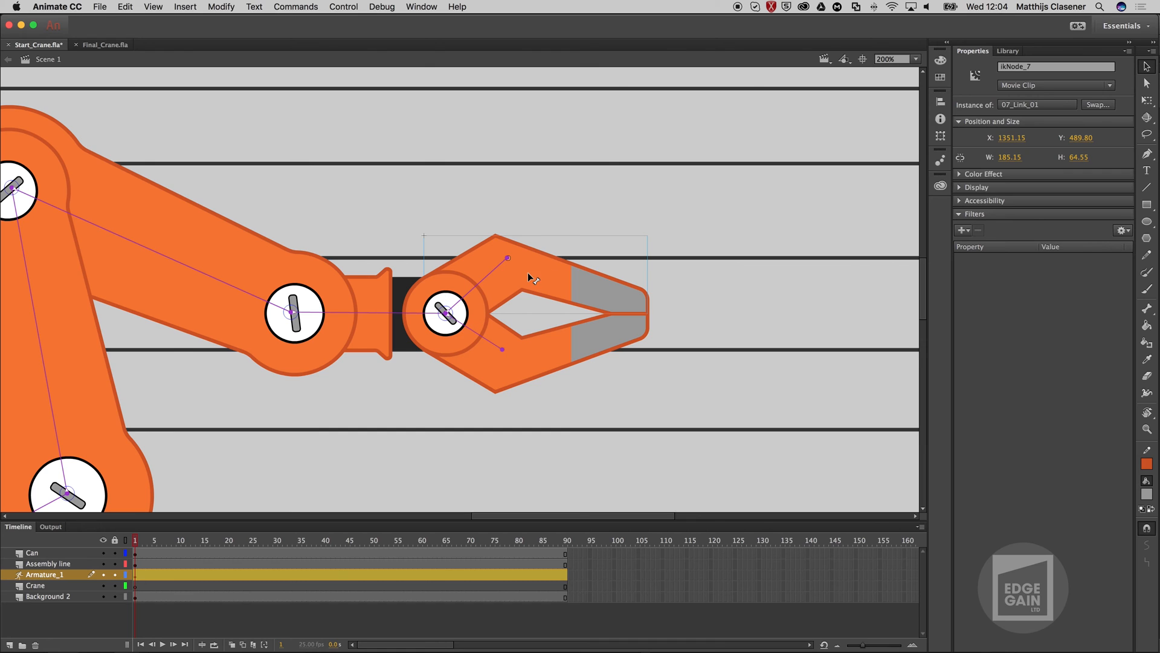
{"action": "left_click", "coordinate": [1147, 101]}
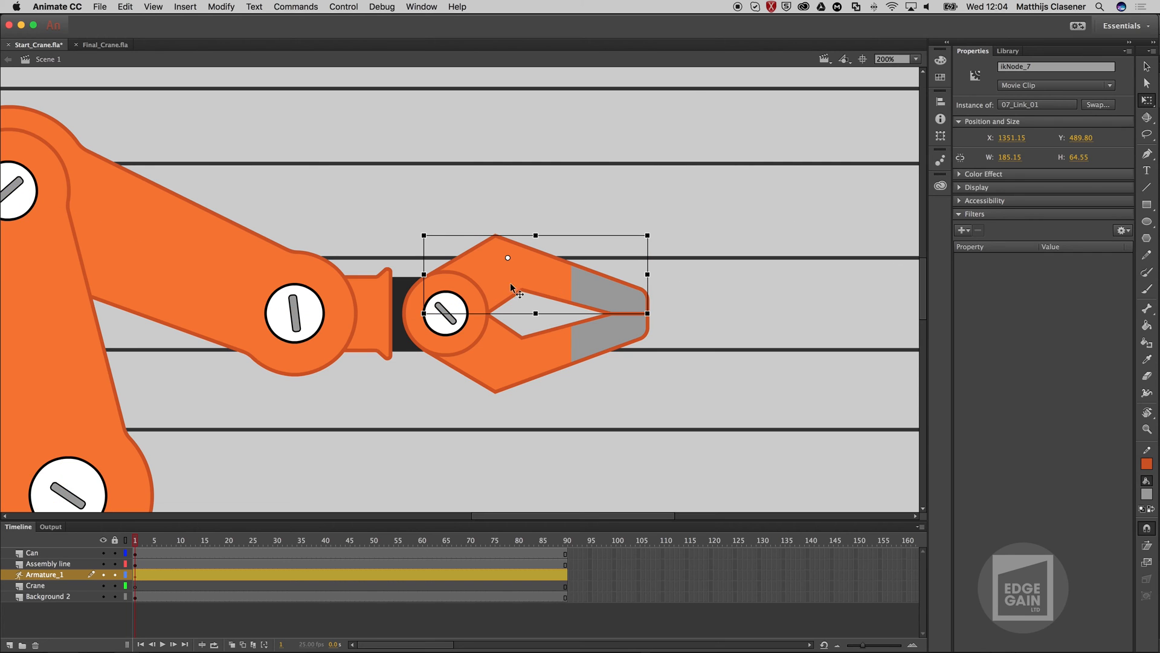
{"action": "left_click_drag", "start_coordinate": [507, 258], "coordinate": [445, 313]}
Place the lower claw jaw's transformation point on the centre of the same joint screw.
{"action": "scroll", "coordinate": [446, 313], "scroll_direction": "down", "scroll_amount": 3}
{"action": "scroll", "coordinate": [445, 313], "scroll_direction": "left", "scroll_amount": 3}
{"action": "left_click", "coordinate": [596, 289]}
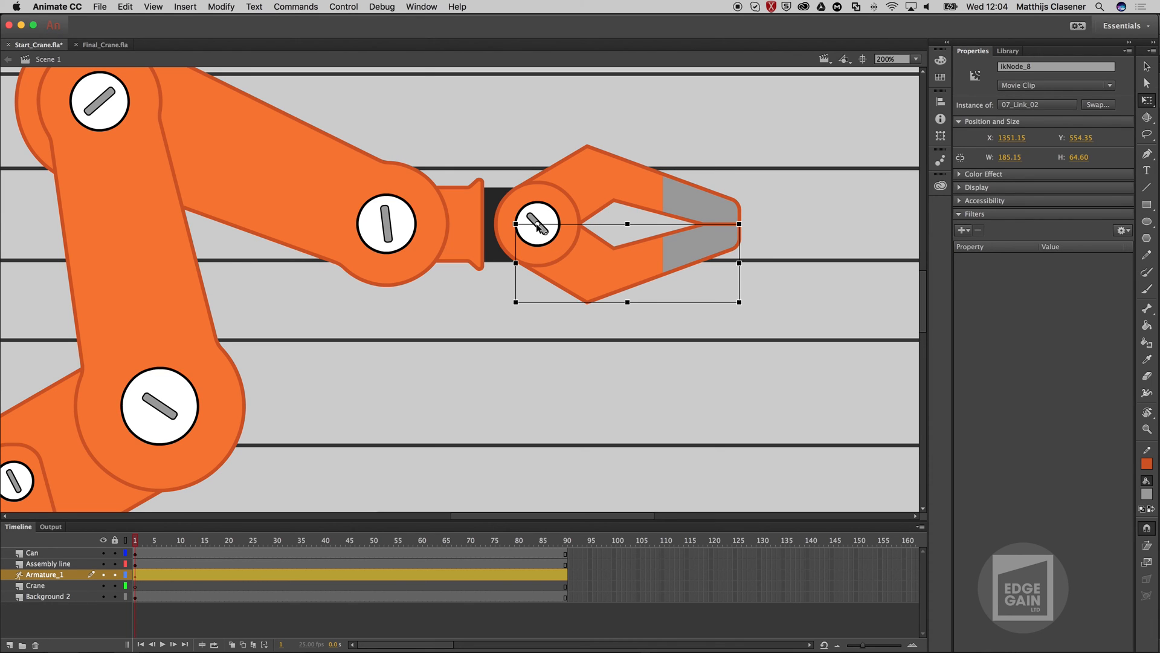
Check the transformation points of the wrist piece and the remaining arm links against their joint screws.
{"action": "left_click", "coordinate": [503, 234]}
{"action": "left_click", "coordinate": [457, 249]}
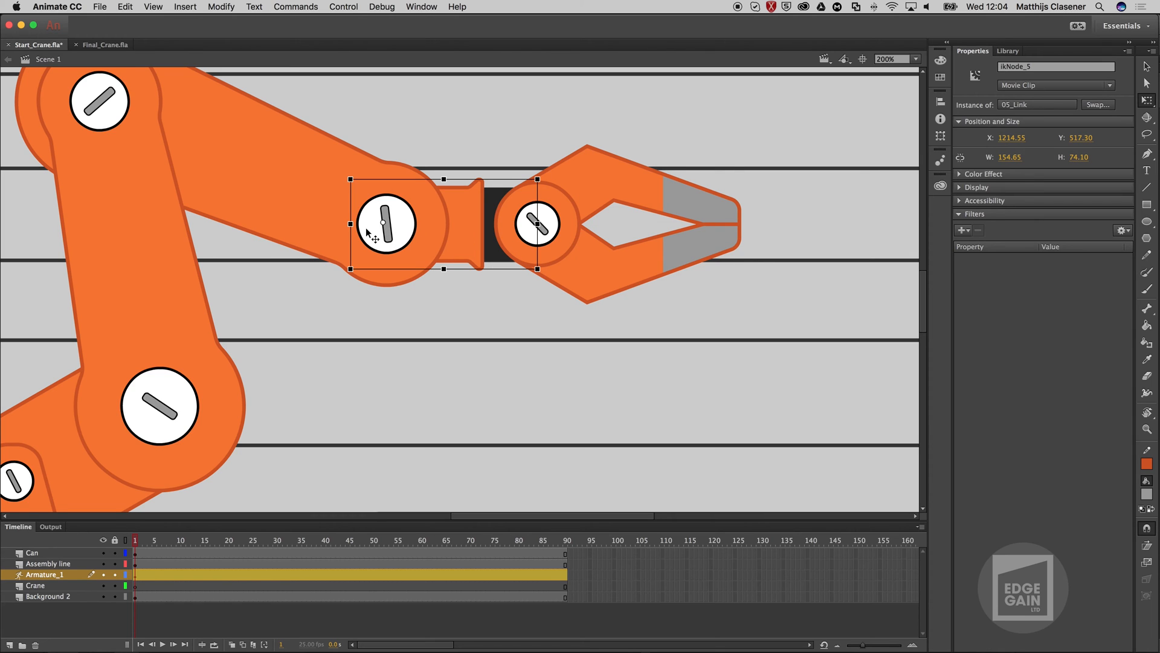
{"action": "left_click", "coordinate": [201, 135]}
{"action": "left_click", "coordinate": [158, 331]}
{"action": "left_click", "coordinate": [73, 445]}
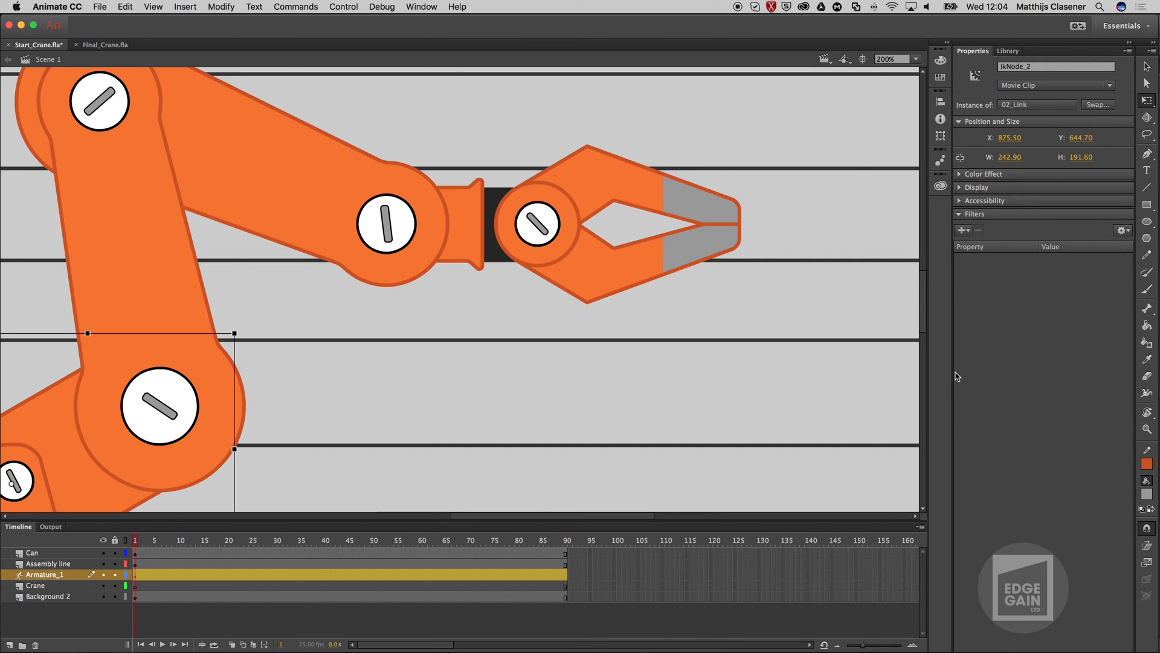
{"action": "left_click", "coordinate": [1147, 429]}
{"action": "double_click", "coordinate": [1147, 430]}
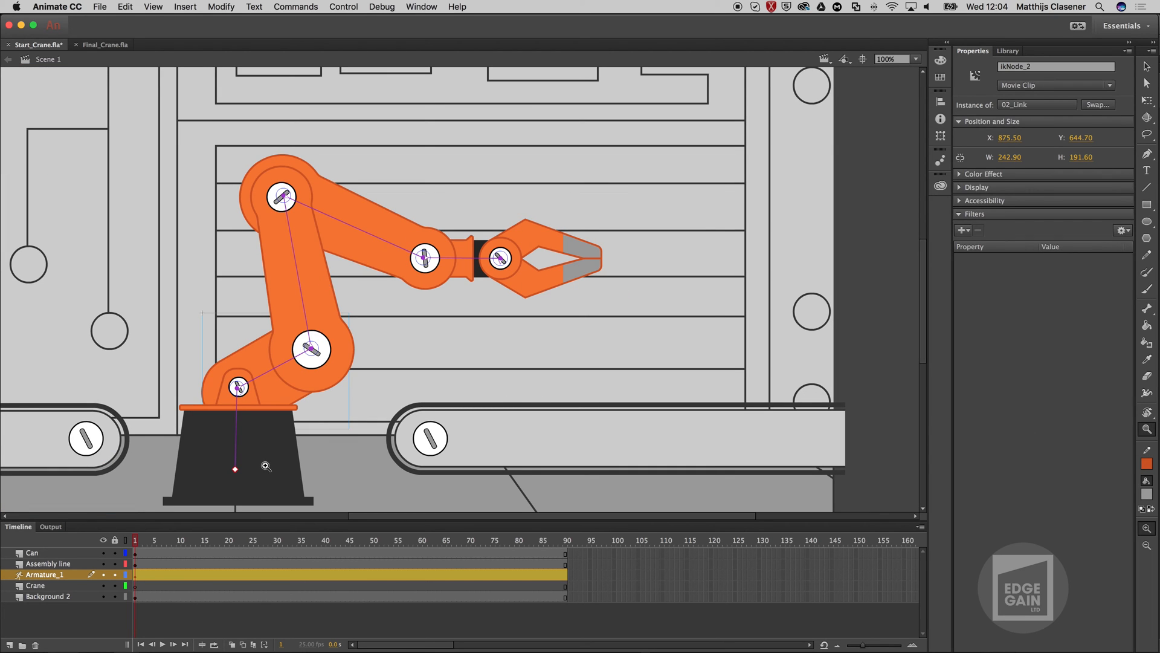
{"action": "left_click_drag", "start_coordinate": [424, 516], "coordinate": [334, 514]}
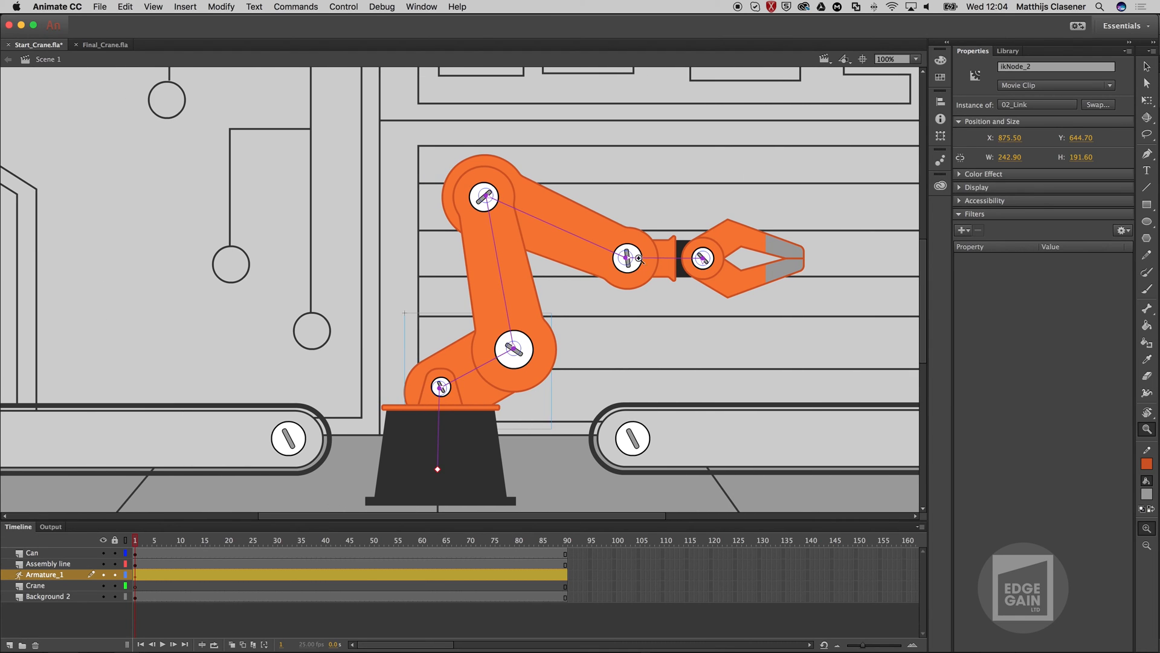
{"action": "left_click", "coordinate": [1147, 67]}
{"action": "left_click", "coordinate": [589, 215]}
{"action": "left_click_drag", "start_coordinate": [588, 215], "coordinate": [92, 230]}
{"action": "left_click_drag", "start_coordinate": [99, 183], "coordinate": [99, 183]}
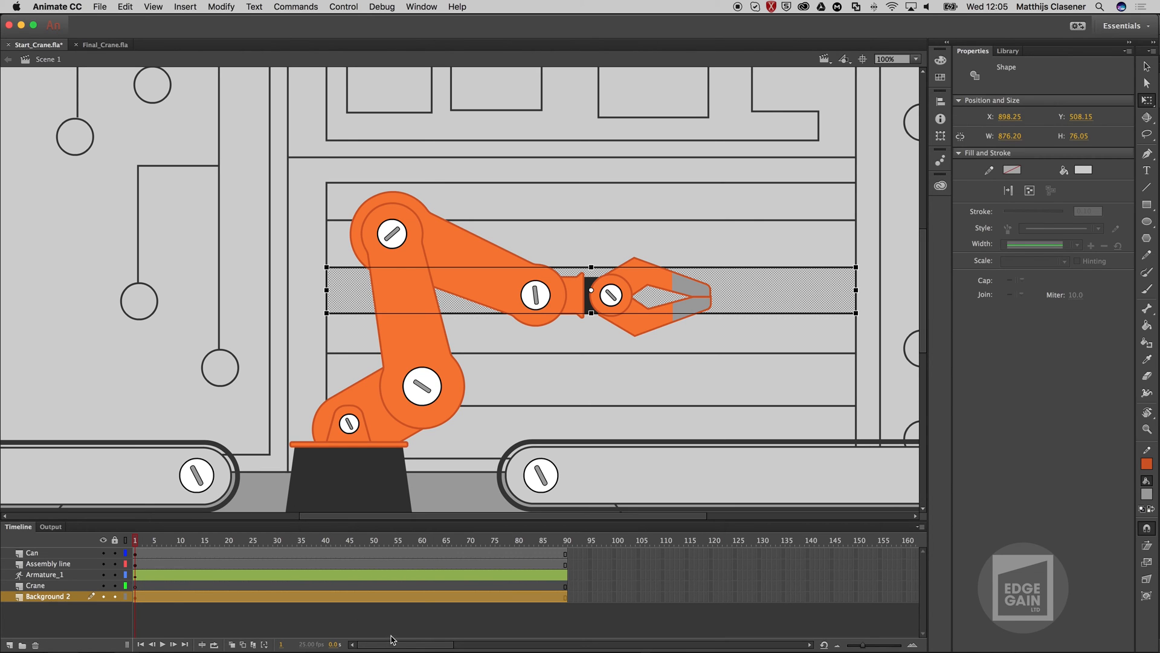
{"action": "left_click_drag", "start_coordinate": [420, 644], "coordinate": [410, 645]}
Create a motion tween on the Can layer.
{"action": "left_click", "coordinate": [206, 553]}
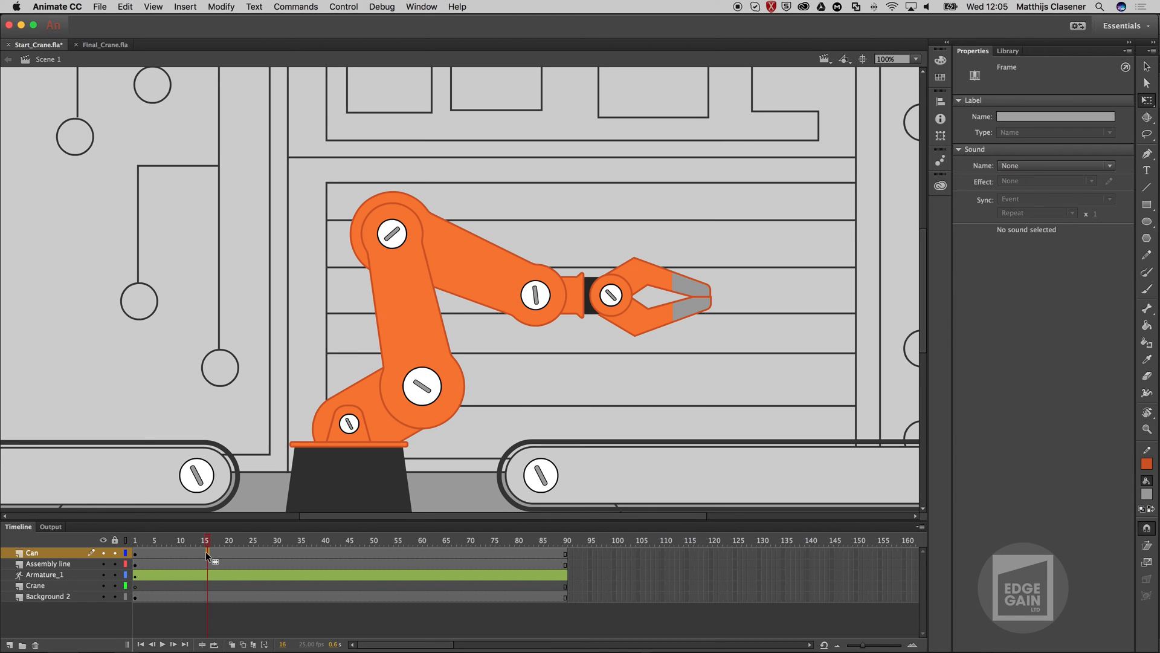
{"action": "right_click", "coordinate": [206, 551]}
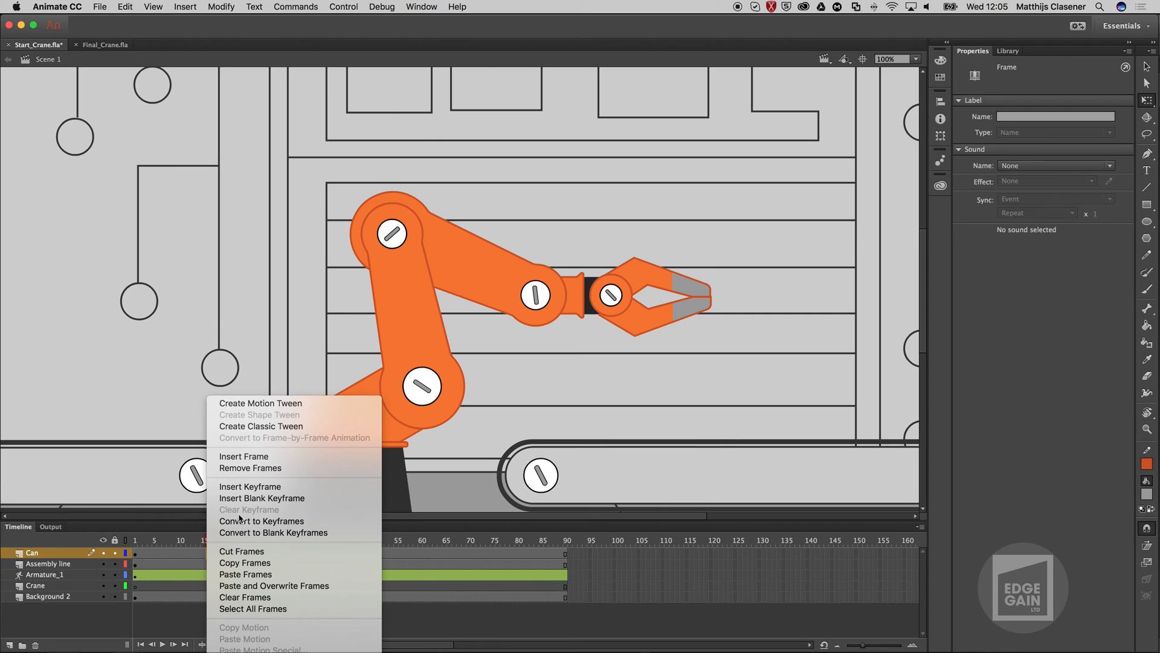
{"action": "left_click", "coordinate": [260, 402]}
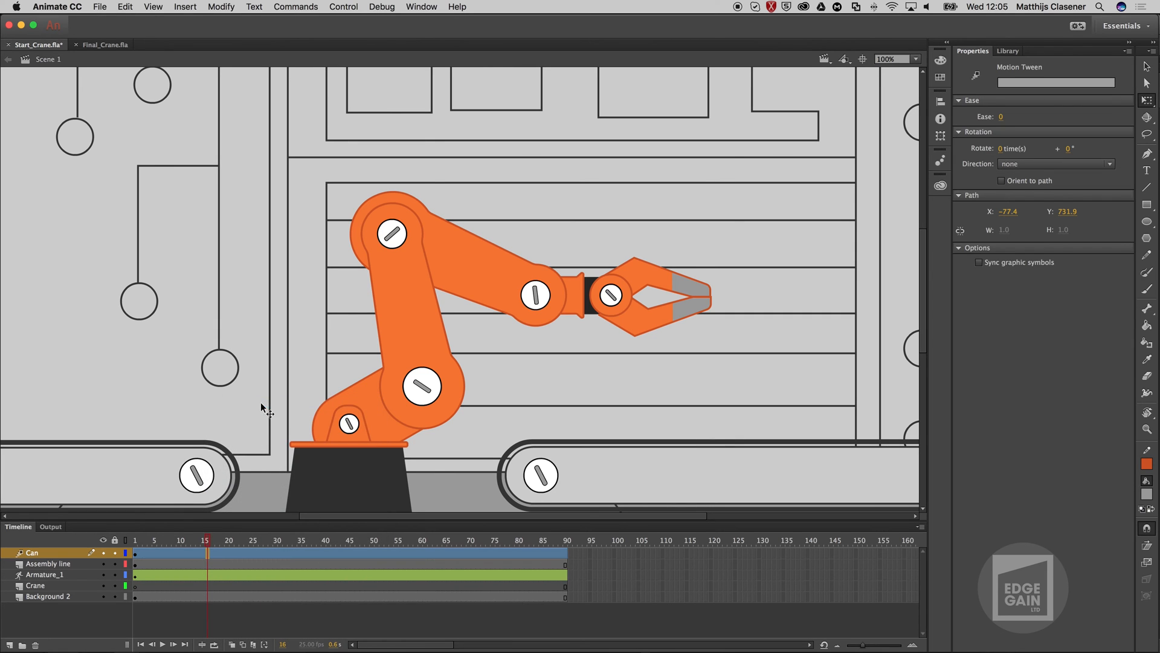
Insert a keyframe for all properties at frame 16 of the Can tween.
{"action": "mouse_move", "coordinate": [210, 545]}
{"action": "left_mouse_down"}
{"action": "mouse_move", "coordinate": [161, 546]}
{"action": "mouse_move", "coordinate": [266, 547]}
{"action": "mouse_move", "coordinate": [145, 552]}
{"action": "mouse_move", "coordinate": [227, 552]}
{"action": "mouse_move", "coordinate": [208, 556]}
{"action": "left_mouse_up"}
{"action": "left_click", "coordinate": [206, 552]}
{"action": "right_click", "coordinate": [209, 552]}
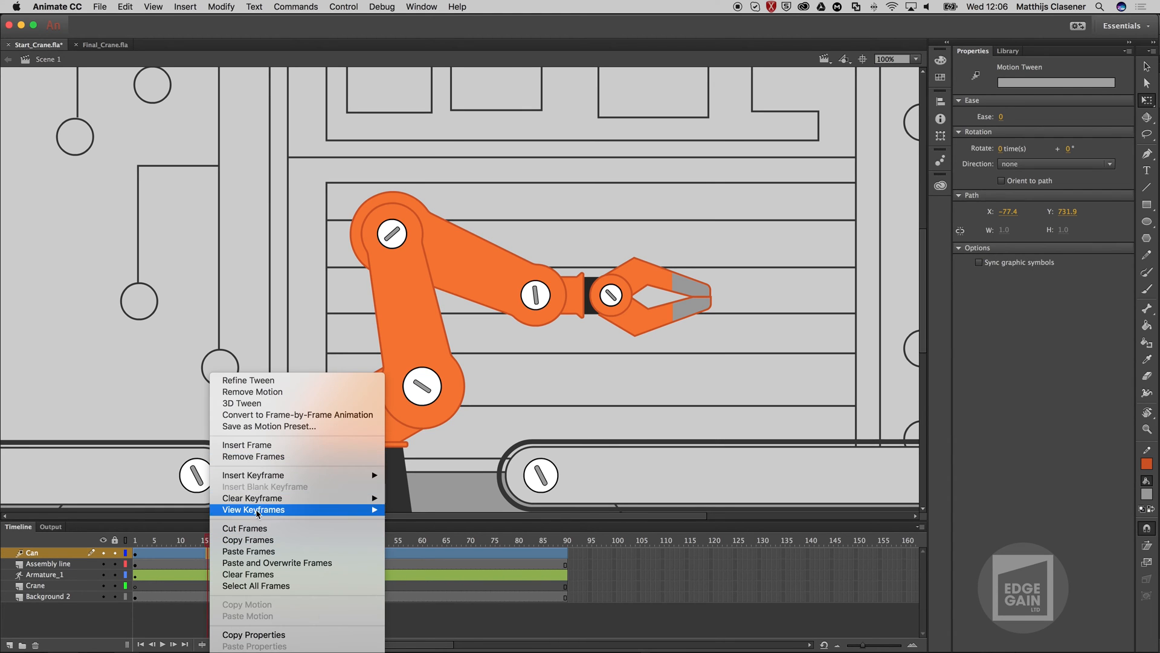
{"action": "mouse_move", "coordinate": [266, 476]}
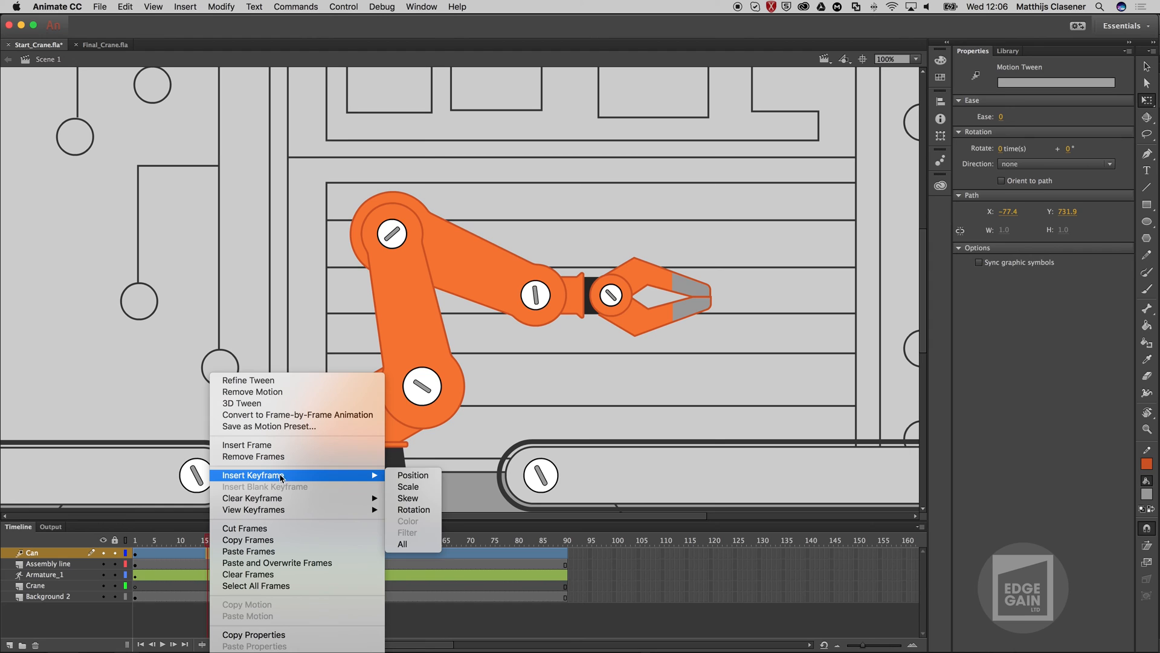
{"action": "left_click", "coordinate": [404, 543]}
{"action": "mouse_move", "coordinate": [191, 539]}
{"action": "left_mouse_down"}
{"action": "mouse_move", "coordinate": [133, 541]}
{"action": "mouse_move", "coordinate": [207, 541]}
{"action": "left_mouse_up"}
{"action": "left_click", "coordinate": [207, 552]}
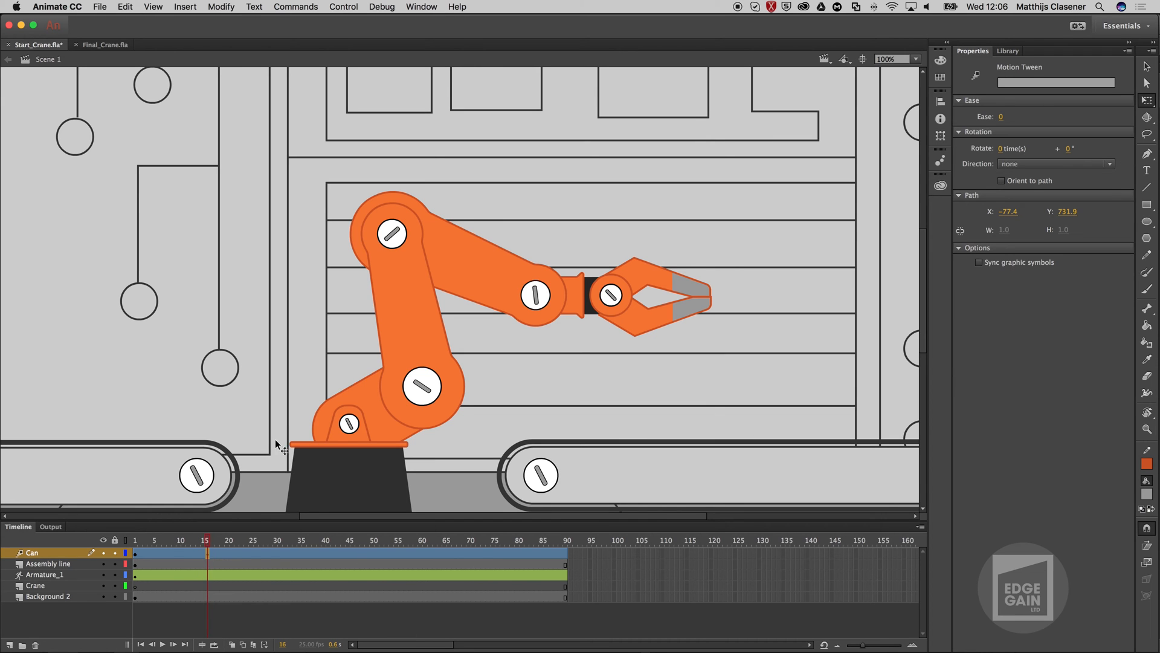
At frame 81, move the can horizontally along the first conveyor until it stands just before the conveyor's end roller.
{"action": "left_click", "coordinate": [279, 406]}
{"action": "left_click_drag", "start_coordinate": [279, 406], "coordinate": [657, 382]}
{"action": "left_click_drag", "start_coordinate": [336, 542], "coordinate": [524, 547]}
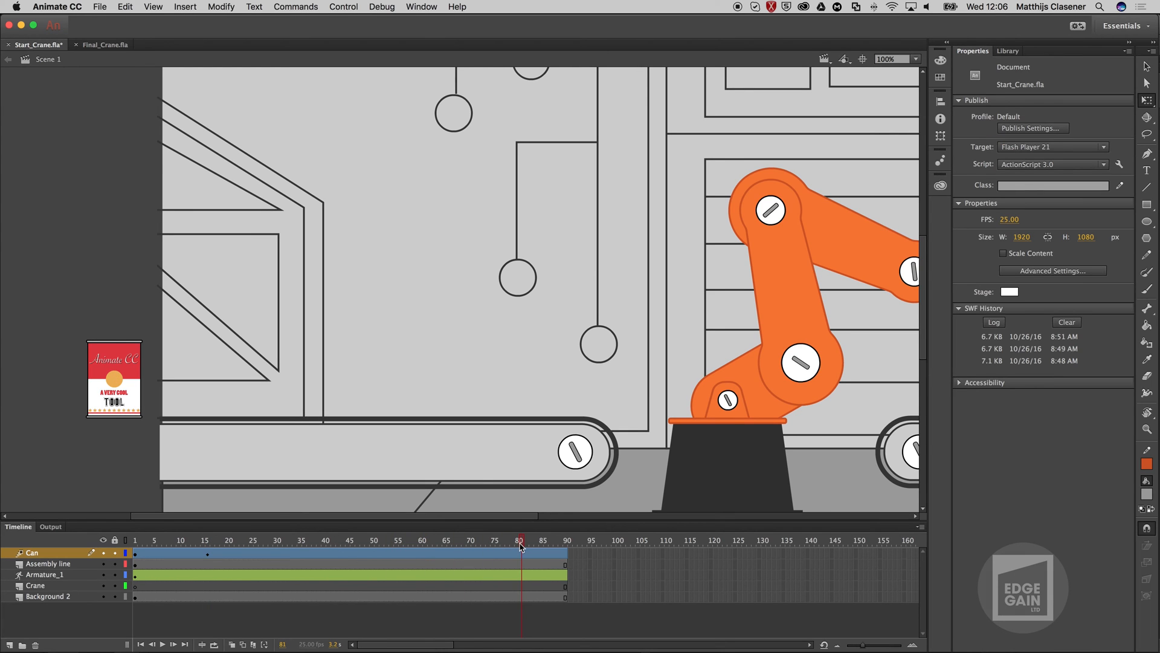
{"action": "left_click", "coordinate": [520, 547]}
{"action": "left_click_drag", "start_coordinate": [116, 361], "coordinate": [532, 378]}
{"action": "left_click", "coordinate": [134, 312]}
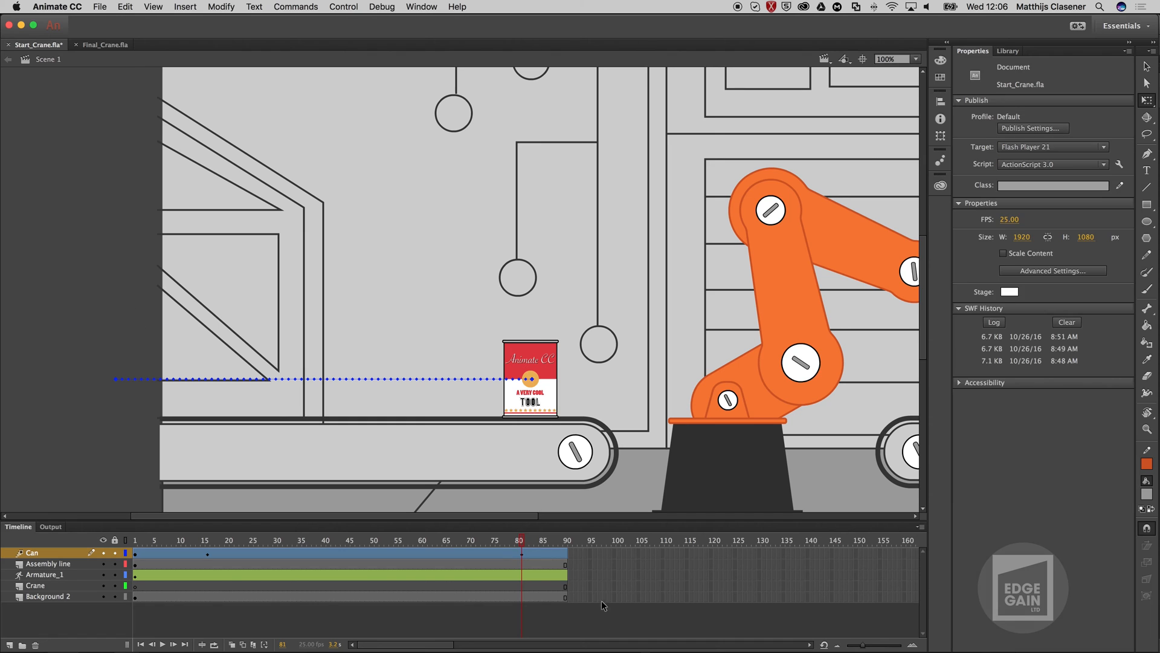
Play the can's tween from the start and return the playhead to frame 81.
{"action": "left_click_drag", "start_coordinate": [522, 539], "coordinate": [113, 560]}
{"action": "key", "text": "Return"}
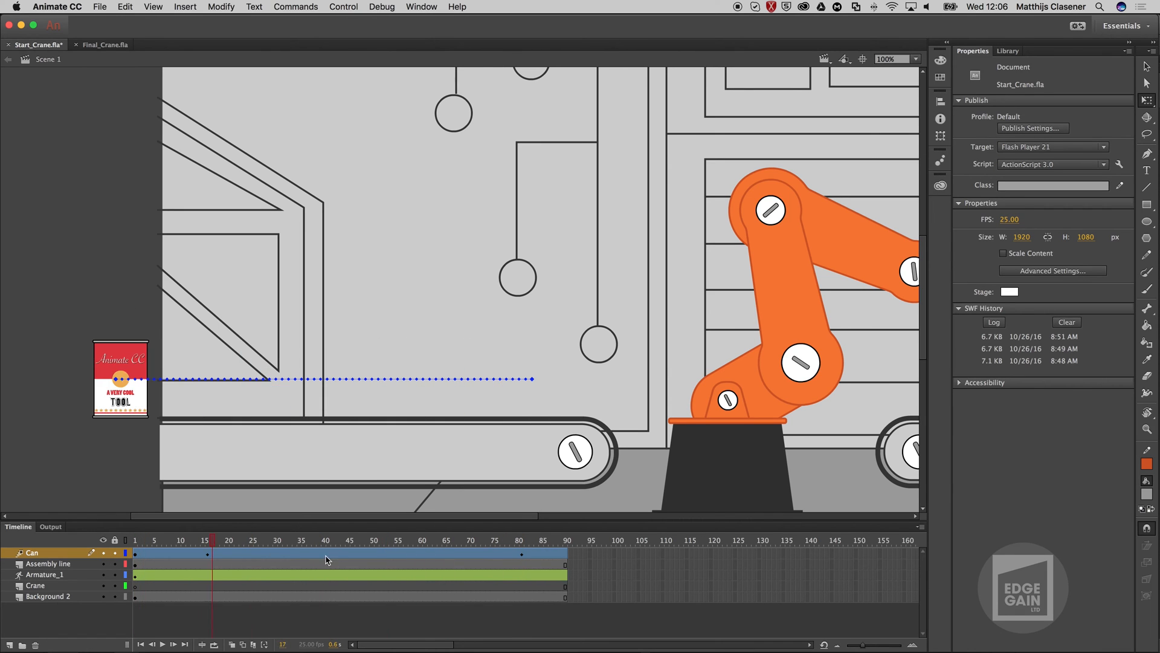
{"action": "left_click_drag", "start_coordinate": [373, 571], "coordinate": [524, 584]}
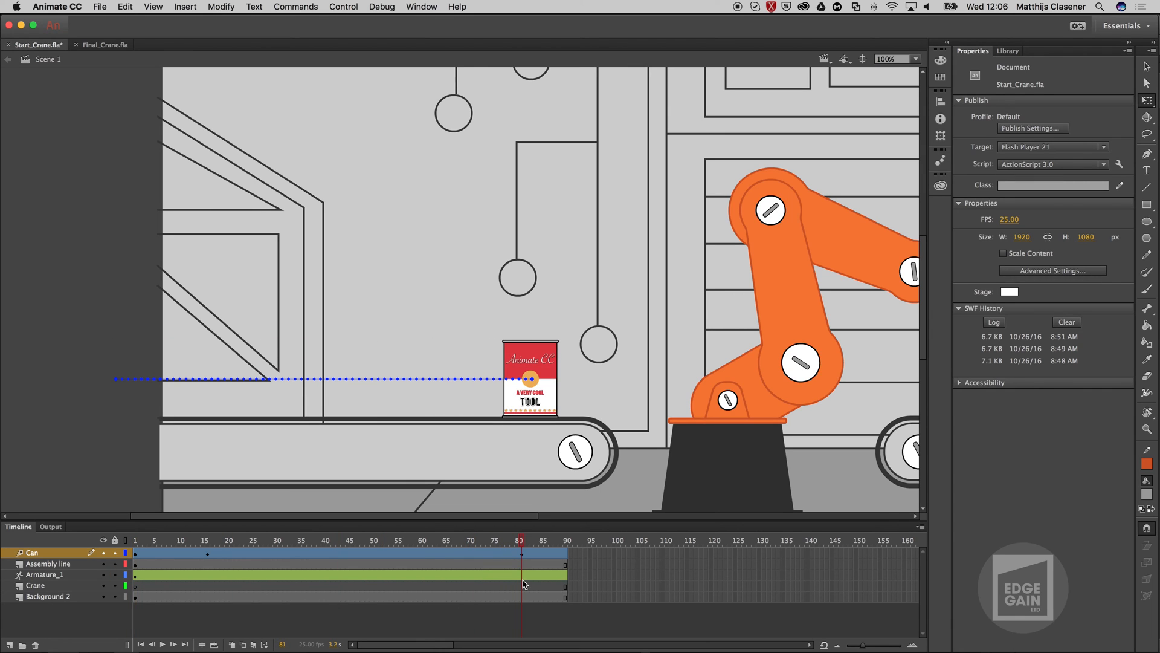
Fit the stage in the window and insert a pose at frame 81 of the Armature_1 layer.
{"action": "left_click_drag", "start_coordinate": [434, 645], "coordinate": [470, 646]}
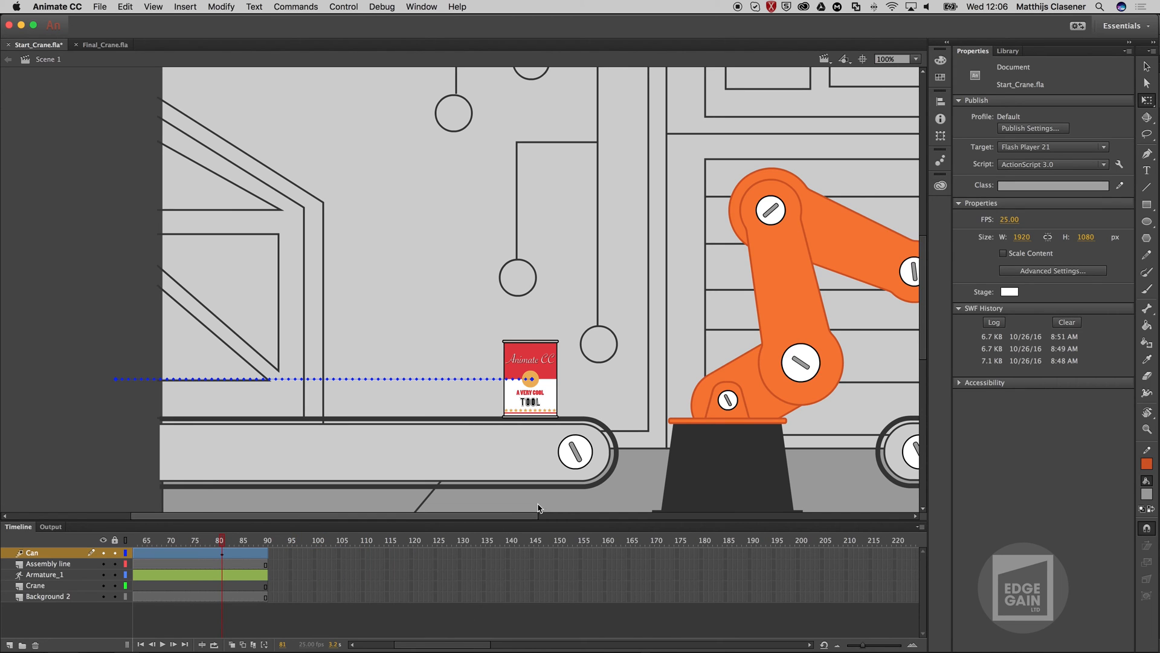
{"action": "left_click", "coordinate": [917, 58]}
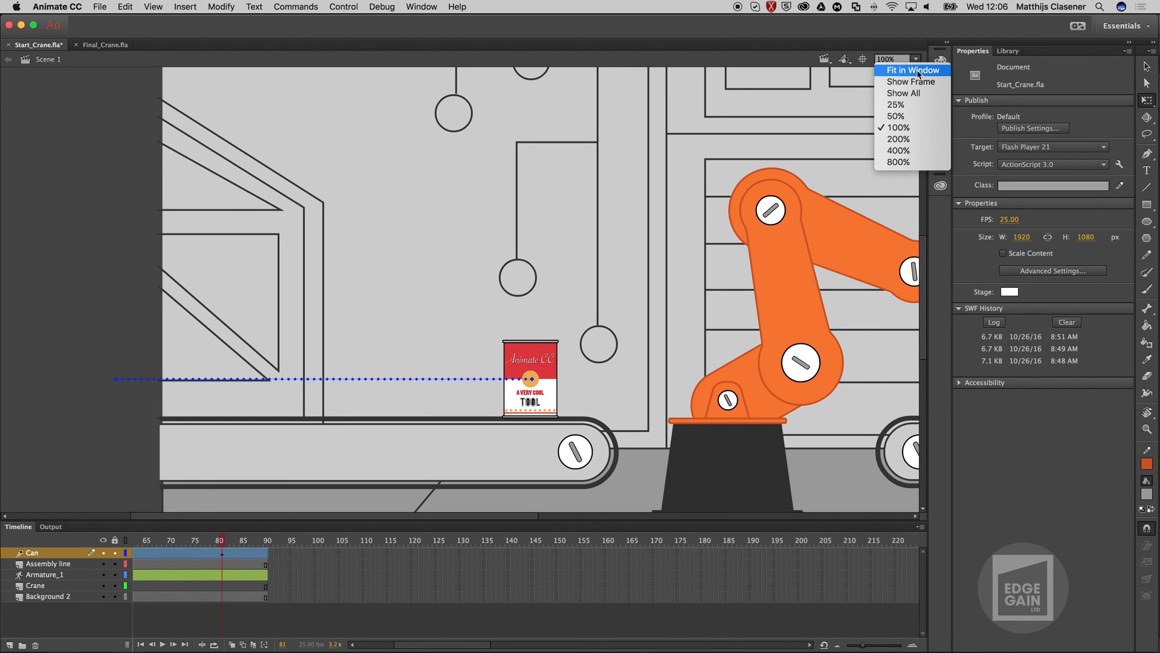
{"action": "left_click", "coordinate": [912, 70]}
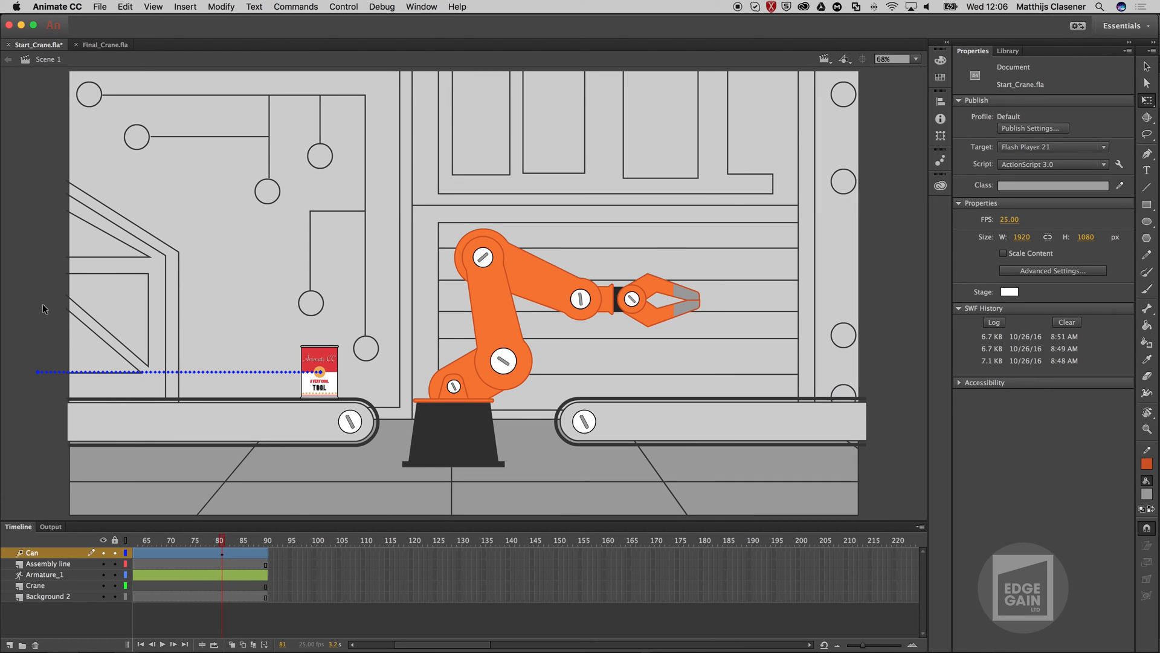
{"action": "left_click", "coordinate": [223, 575]}
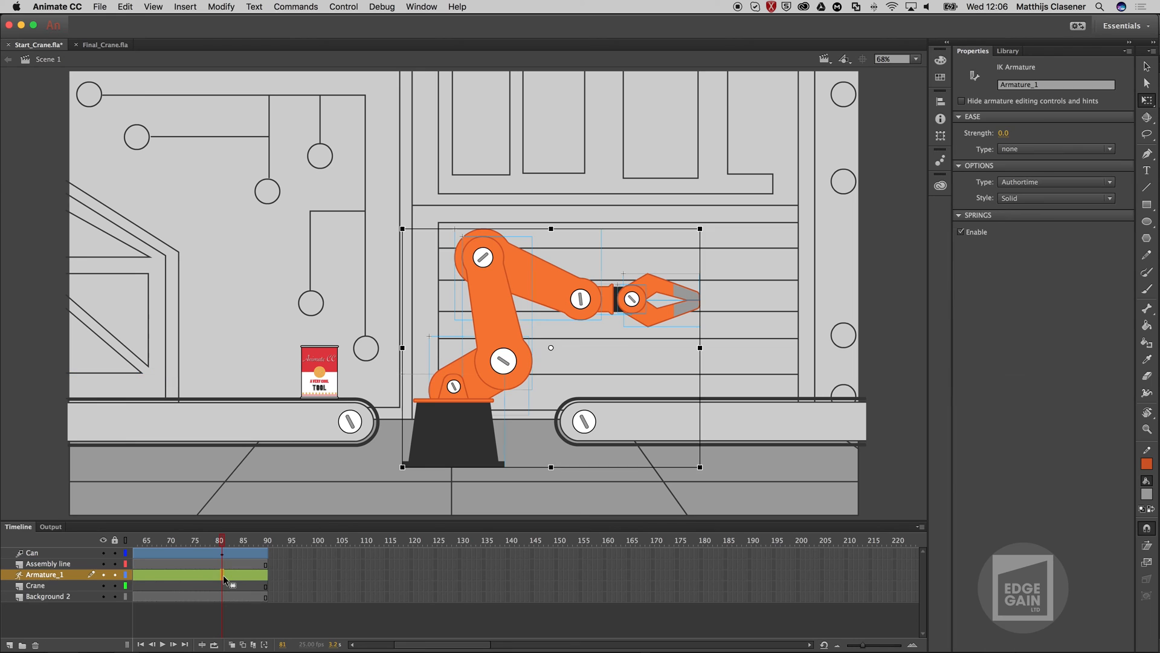
{"action": "right_click", "coordinate": [224, 579]}
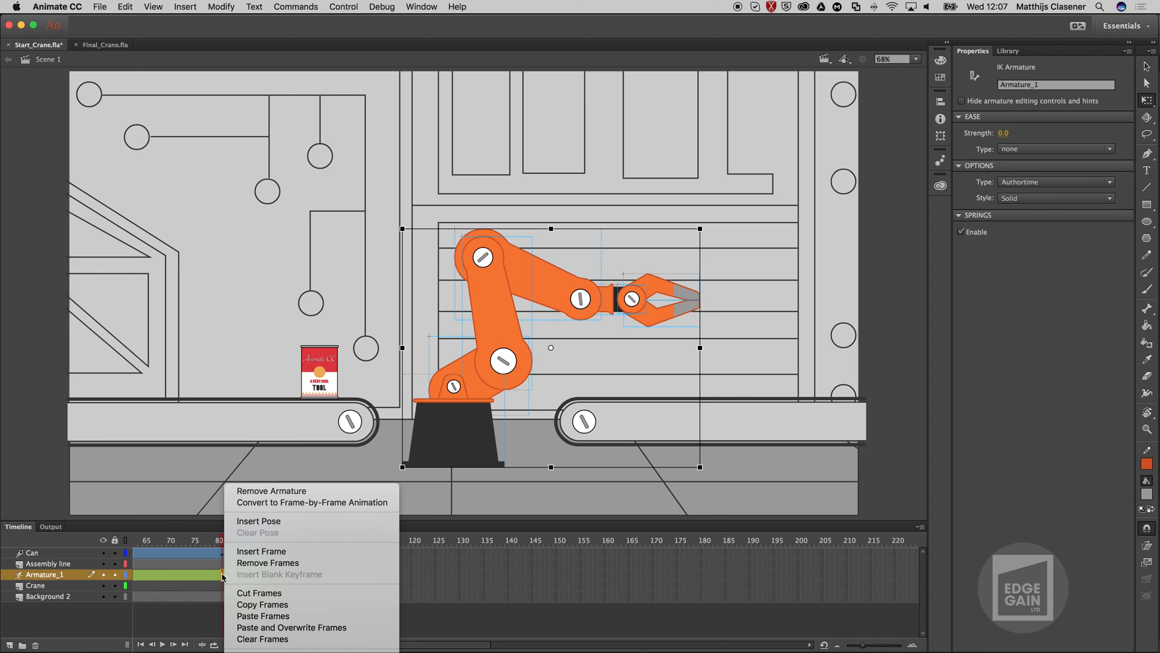
{"action": "left_click", "coordinate": [270, 522]}
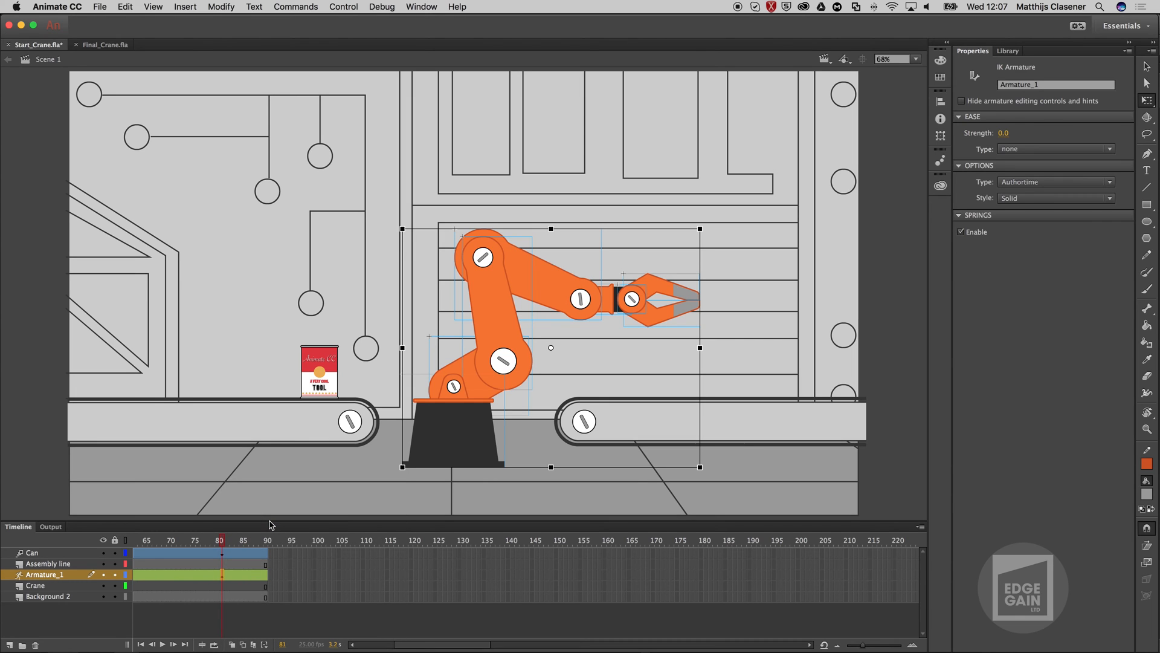
Extend all five layers to frame 215 by inserting frames.
{"action": "left_click", "coordinate": [252, 540]}
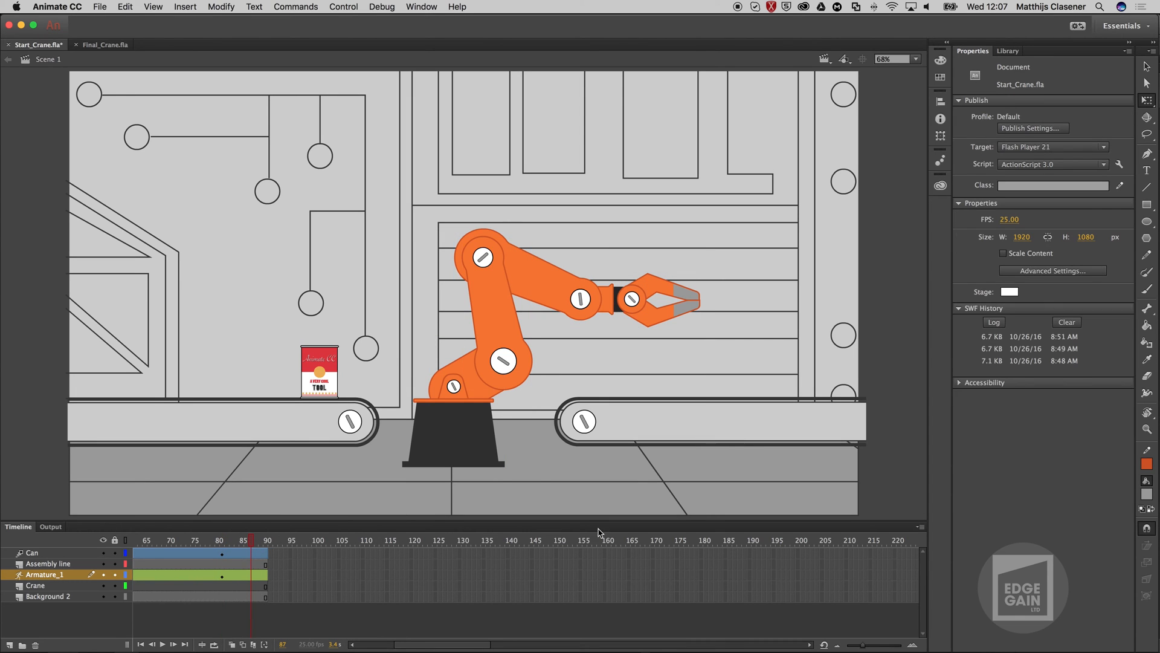
{"action": "left_click_drag", "start_coordinate": [870, 552], "coordinate": [871, 605]}
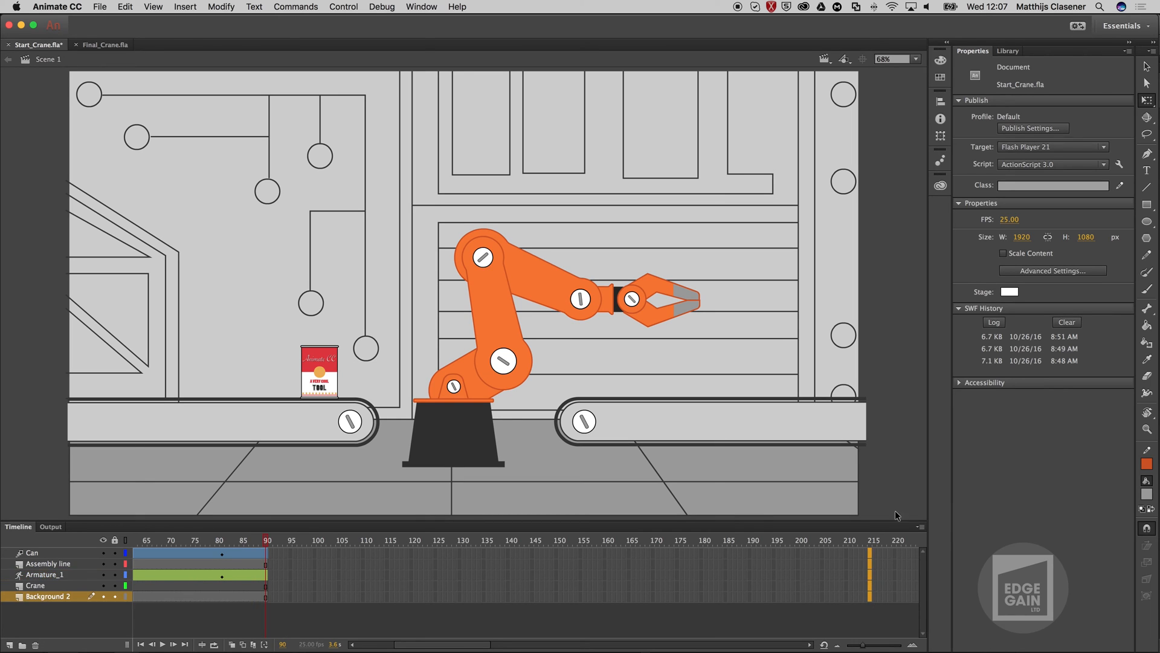
{"action": "right_click", "coordinate": [868, 550]}
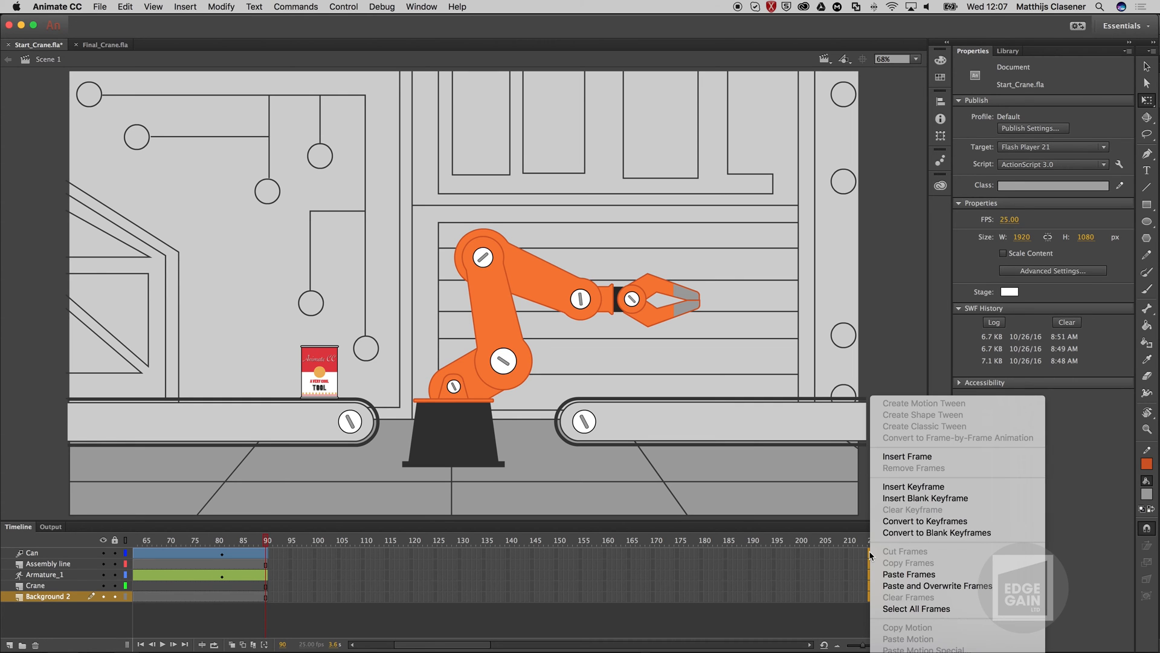
{"action": "left_click", "coordinate": [886, 461]}
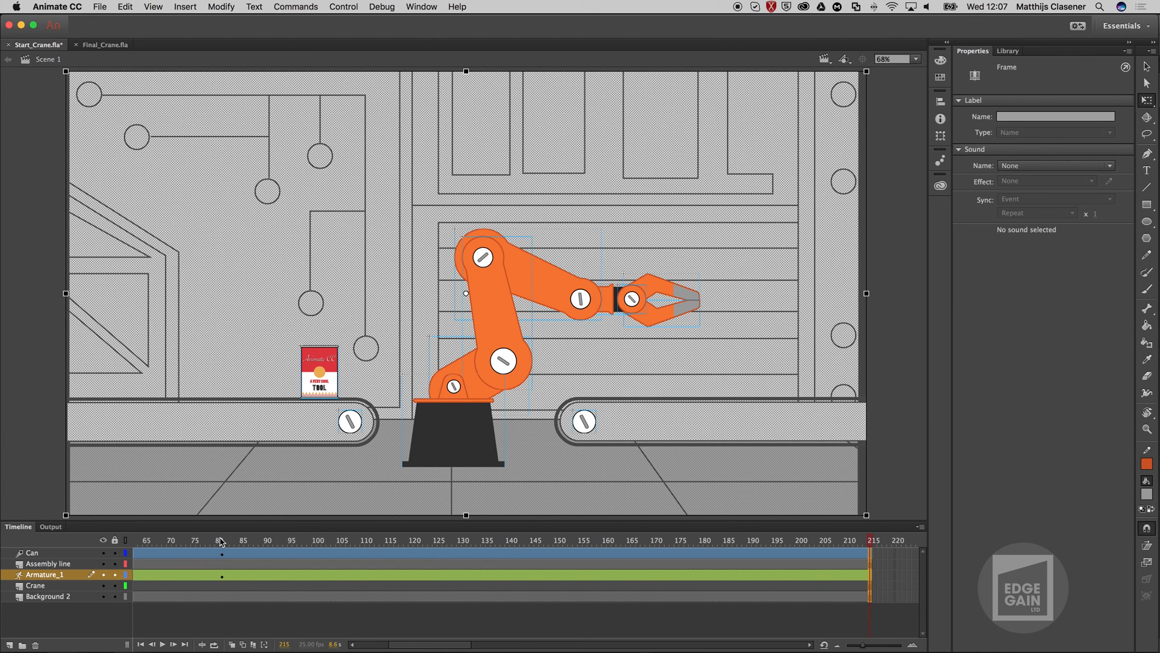
At frame 101, pose the crane by swinging its upper arm up and over so the claw points to the can's side.
{"action": "left_click", "coordinate": [239, 541]}
{"action": "left_click_drag", "start_coordinate": [240, 541], "coordinate": [319, 547]}
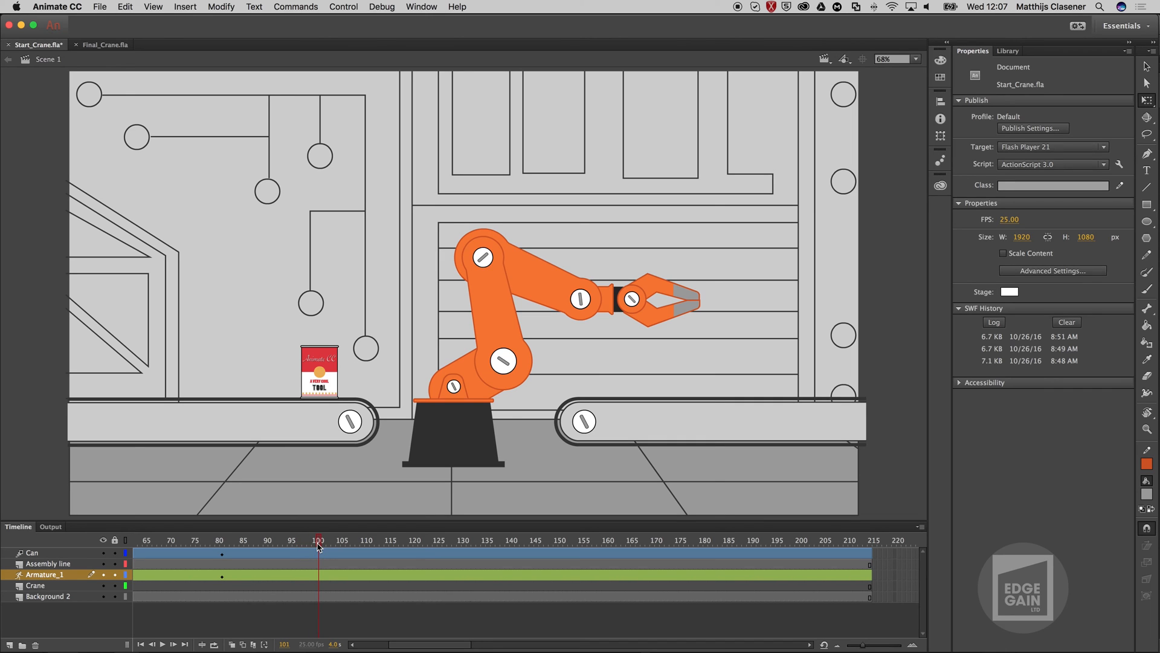
{"action": "left_click", "coordinate": [580, 298]}
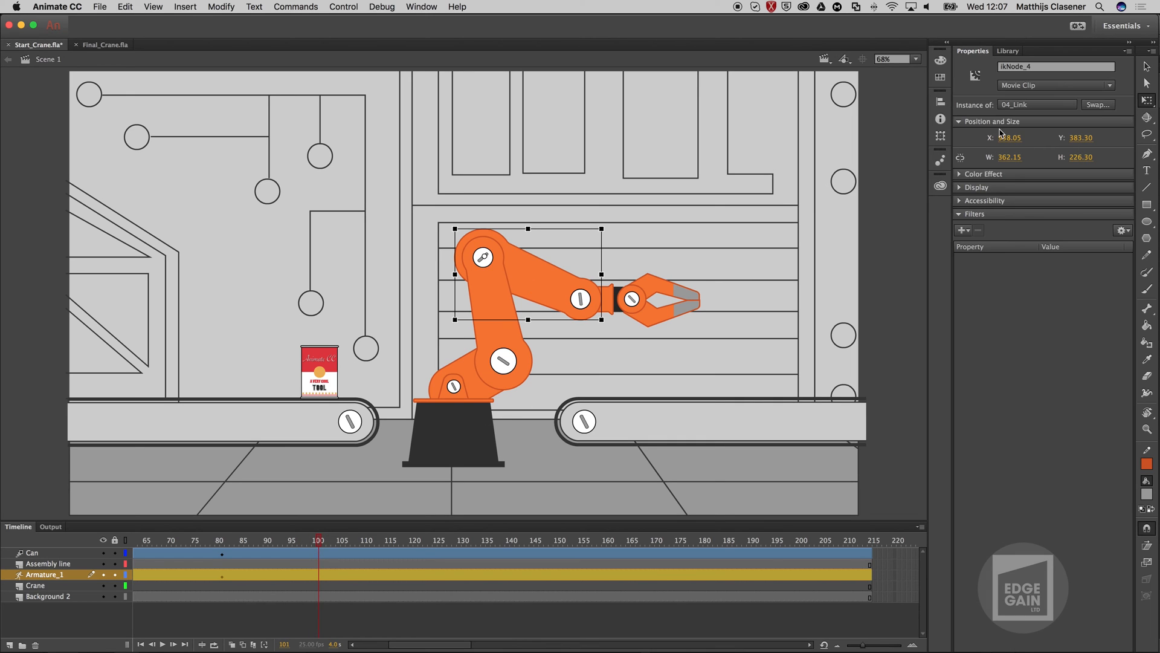
{"action": "left_click", "coordinate": [1147, 68]}
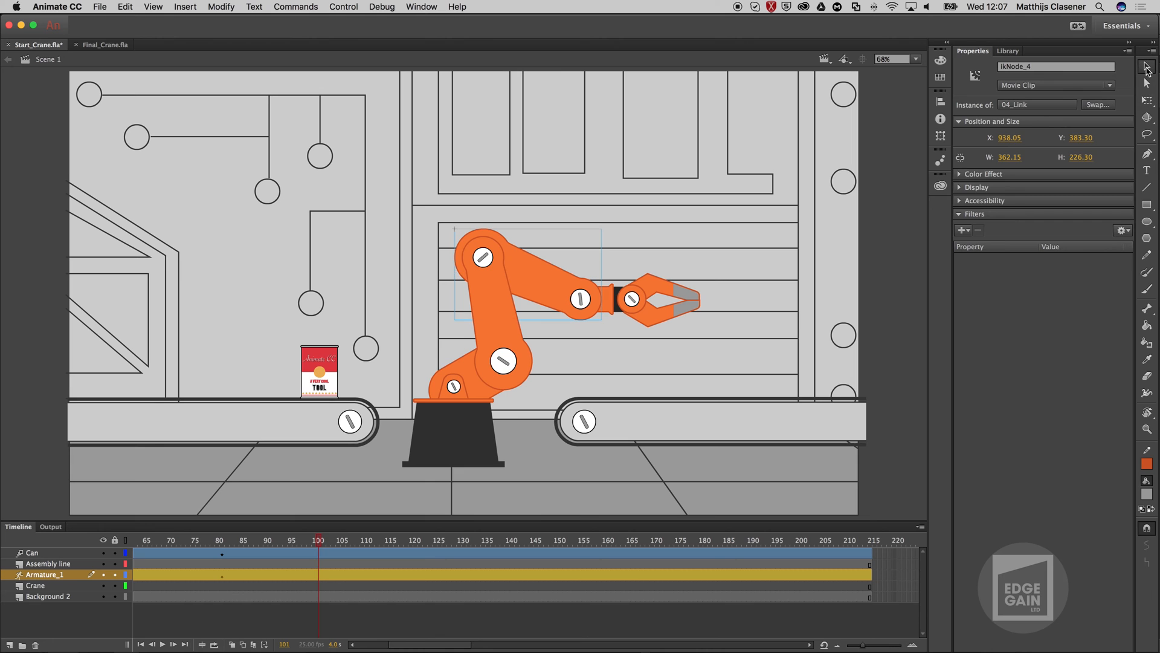
{"action": "left_click_drag", "start_coordinate": [564, 278], "coordinate": [449, 205]}
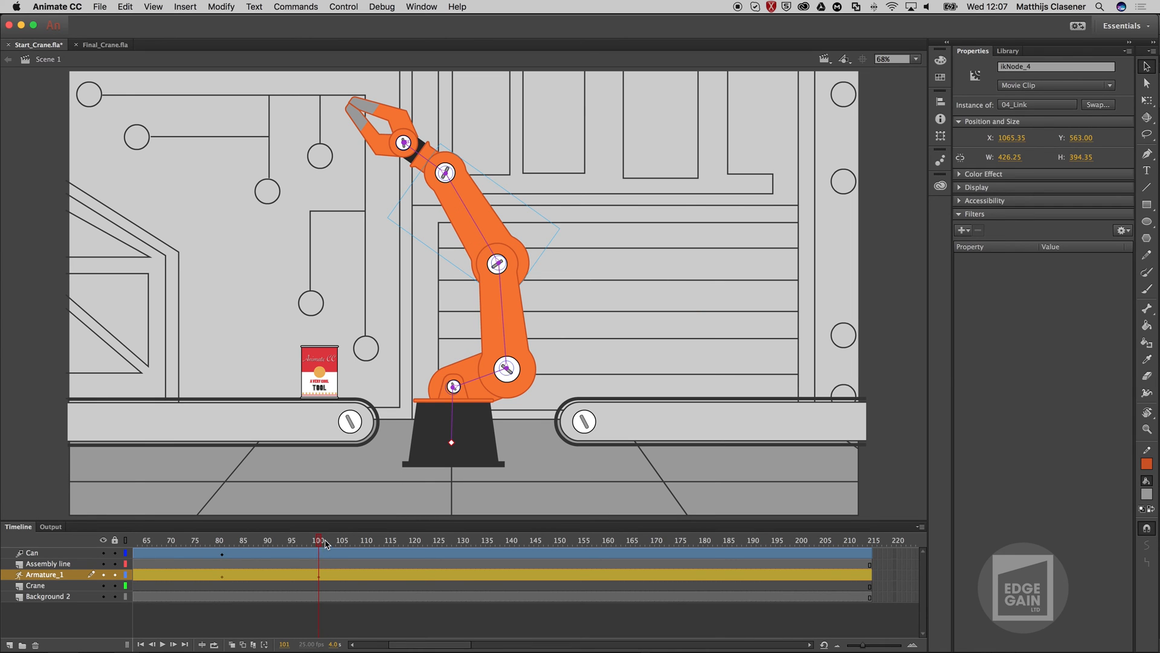
{"action": "left_click_drag", "start_coordinate": [326, 543], "coordinate": [348, 545]}
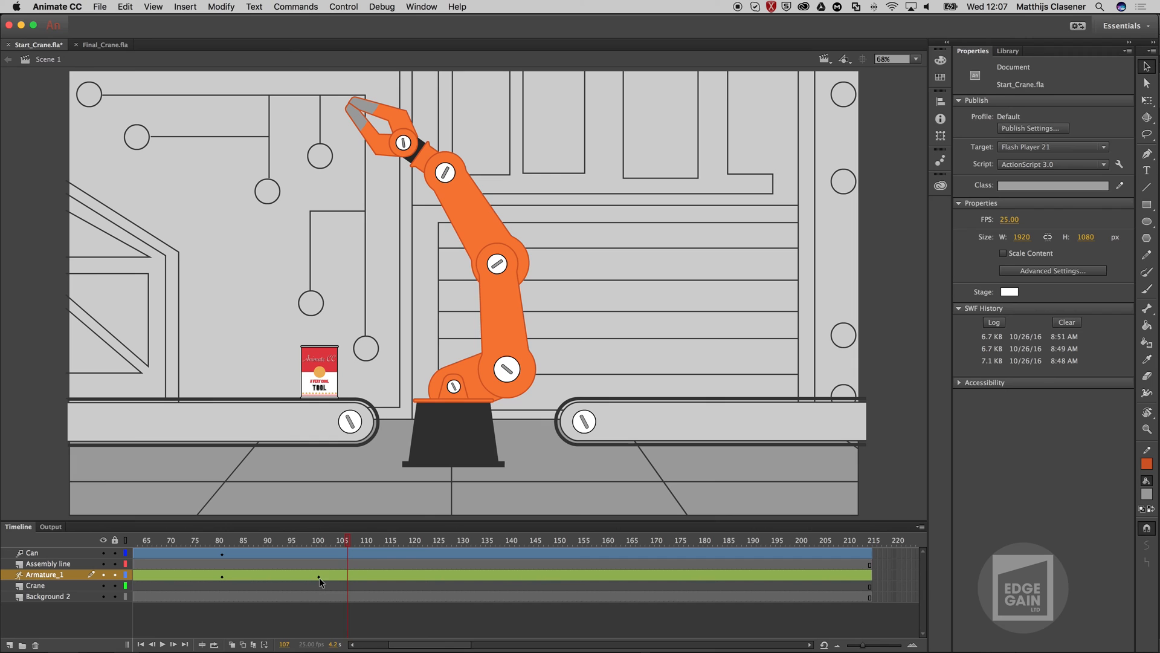
At frame 124, pose the crane with its upper arm lowered toward the can's side and the claw stretched out almost level.
{"action": "left_click_drag", "start_coordinate": [350, 541], "coordinate": [431, 546]}
{"action": "left_click_drag", "start_coordinate": [448, 198], "coordinate": [353, 269]}
{"action": "left_click", "coordinate": [463, 318]}
{"action": "left_click_drag", "start_coordinate": [463, 318], "coordinate": [350, 269]}
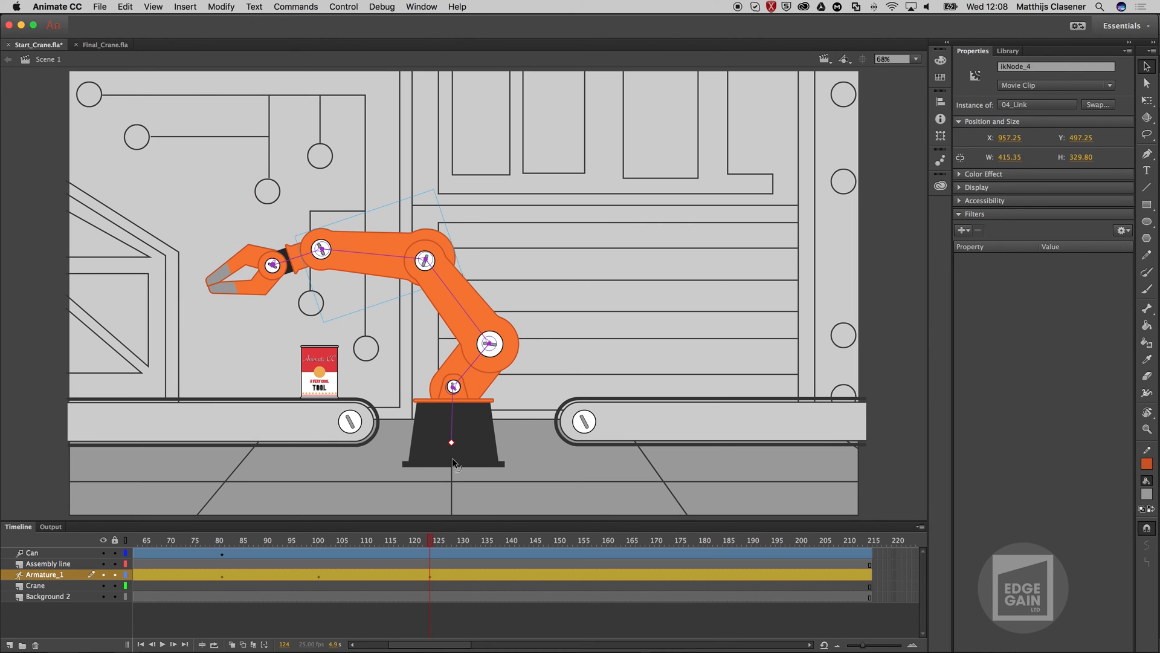
Pose the claw pointing straight down above the can at frame 139 and open its jaws at frame 146.
{"action": "left_click_drag", "start_coordinate": [462, 547], "coordinate": [504, 548]}
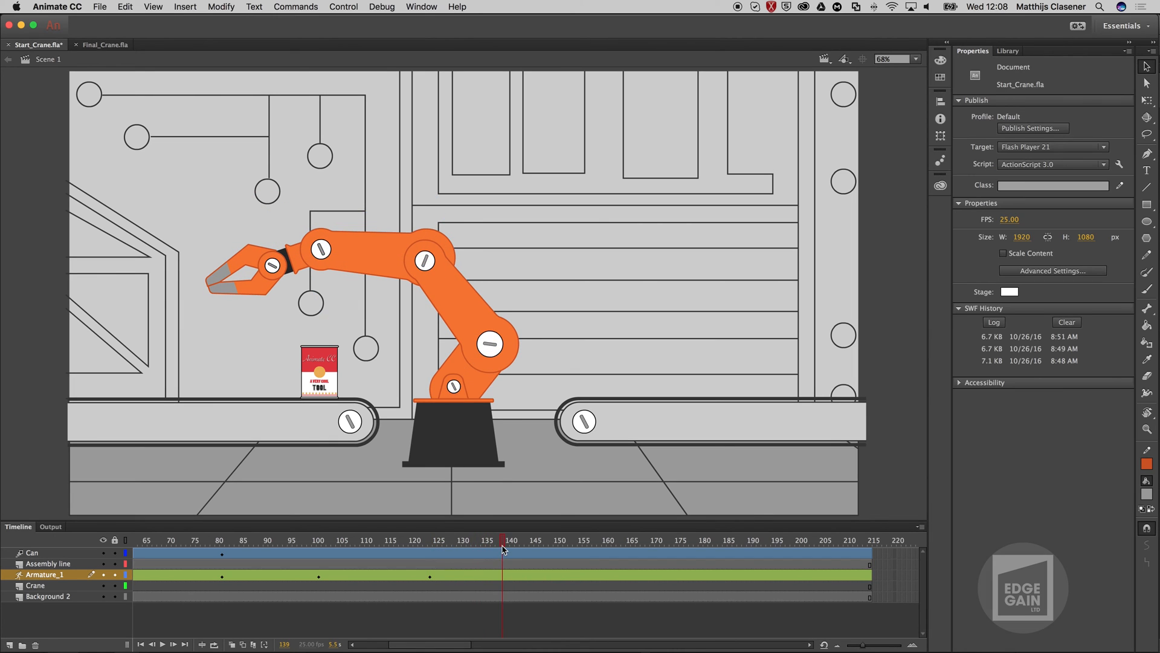
{"action": "left_click_drag", "start_coordinate": [314, 282], "coordinate": [333, 252]}
{"action": "left_click_drag", "start_coordinate": [506, 547], "coordinate": [535, 546]}
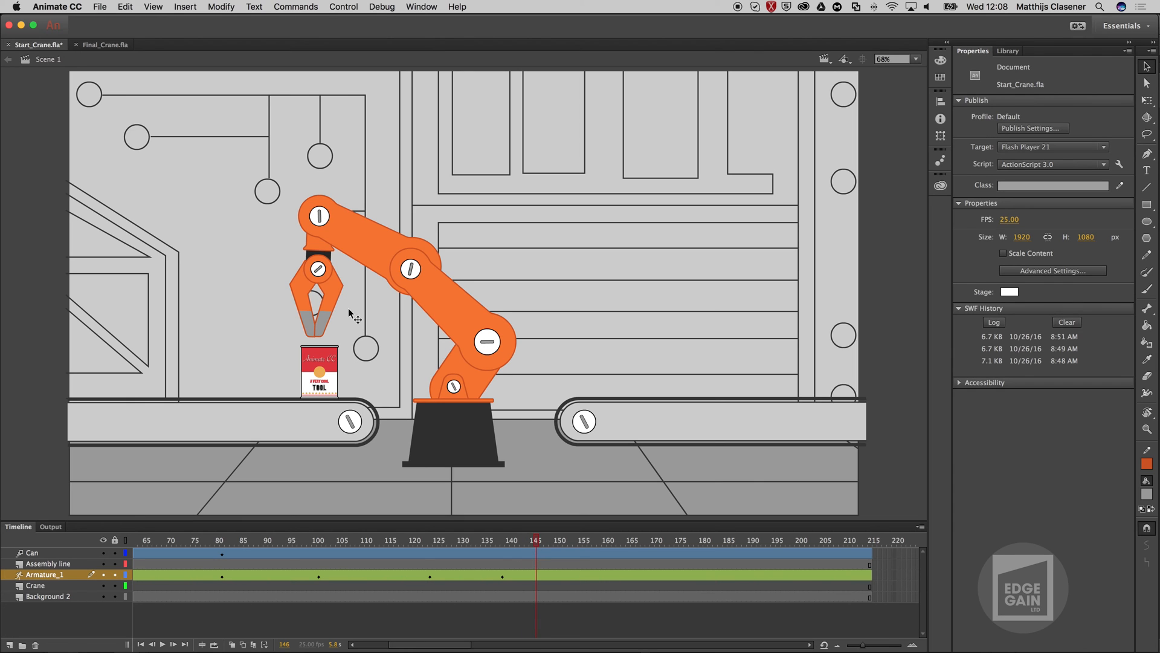
{"action": "left_click", "coordinate": [326, 292]}
{"action": "left_click_drag", "start_coordinate": [324, 321], "coordinate": [287, 314]}
At frame 151, lower the crane arm over the can and adjust the claw's jaws so they grip its sides.
{"action": "left_click_drag", "start_coordinate": [540, 544], "coordinate": [561, 544]}
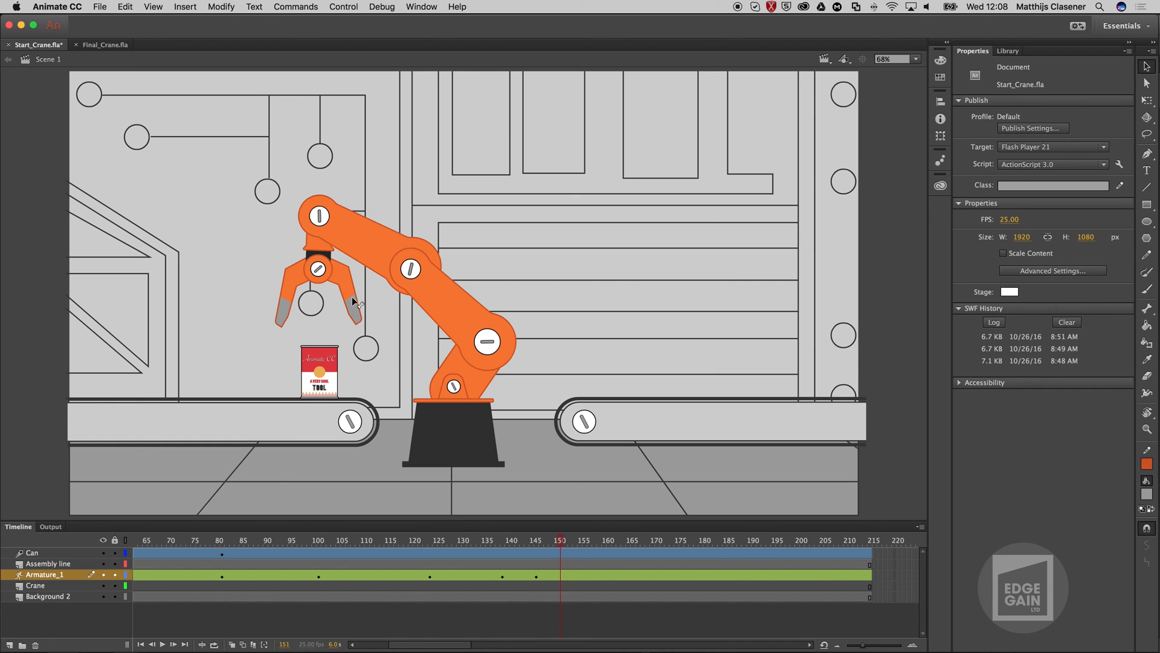
{"action": "left_click_drag", "start_coordinate": [326, 264], "coordinate": [314, 278]}
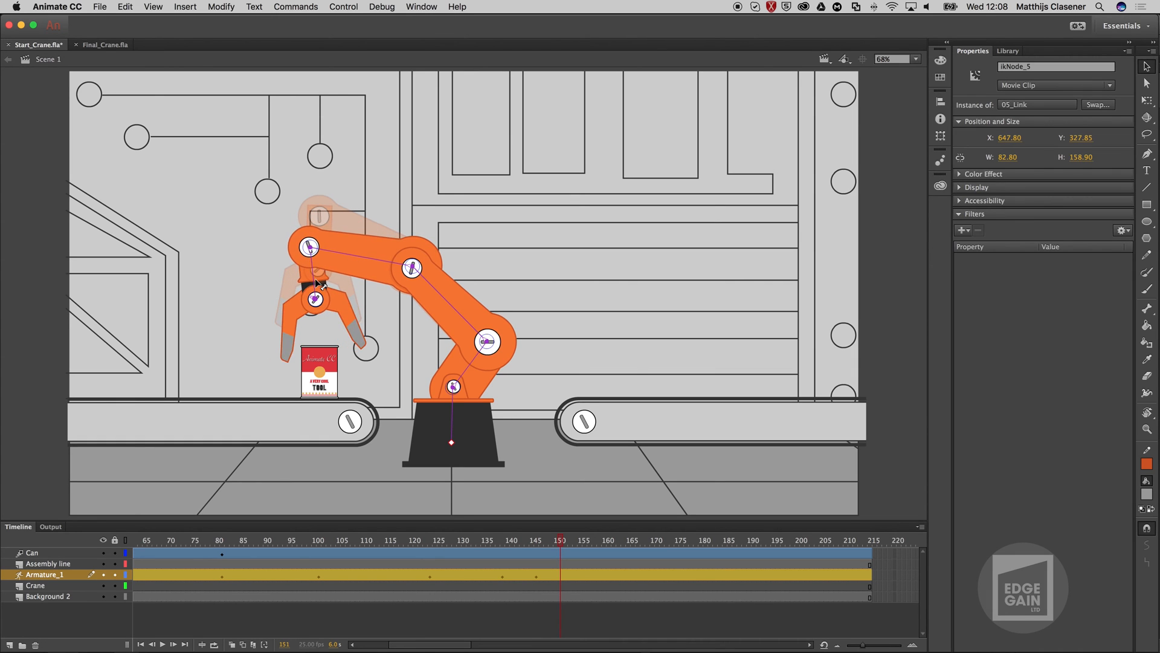
{"action": "left_click_drag", "start_coordinate": [451, 278], "coordinate": [455, 297]}
{"action": "left_click_drag", "start_coordinate": [361, 272], "coordinate": [319, 294]}
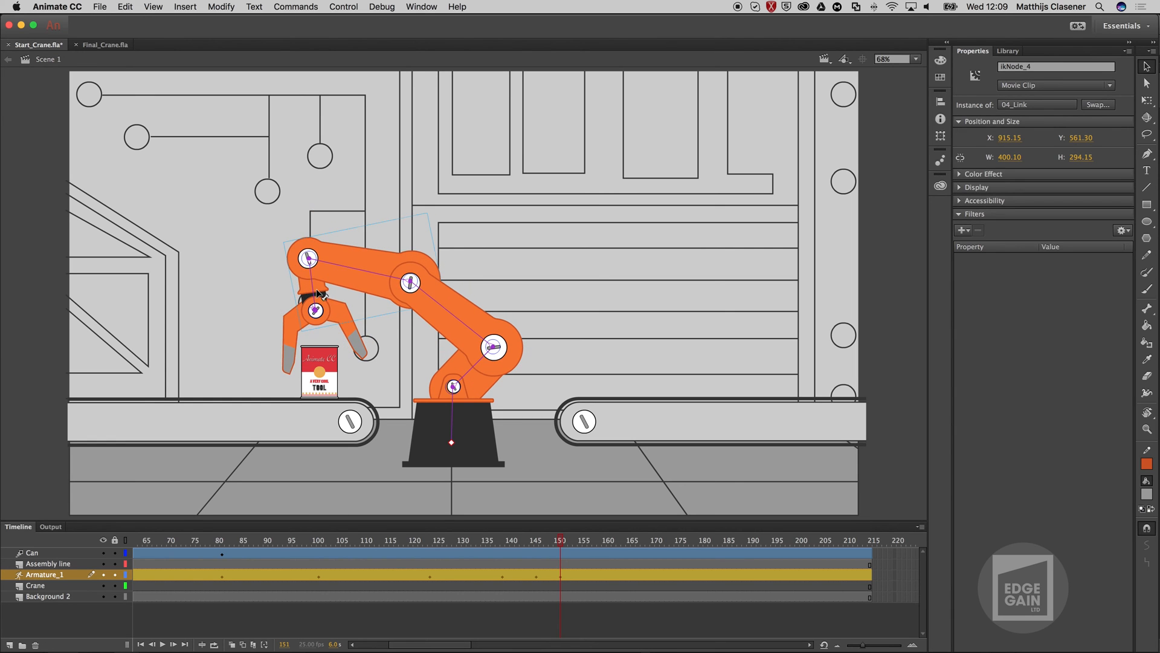
{"action": "mouse_move", "coordinate": [460, 298]}
{"action": "left_mouse_down"}
{"action": "mouse_move", "coordinate": [464, 309]}
{"action": "mouse_move", "coordinate": [458, 299]}
{"action": "left_mouse_up"}
{"action": "left_click", "coordinate": [350, 334]}
{"action": "left_click_drag", "start_coordinate": [349, 335], "coordinate": [300, 358]}
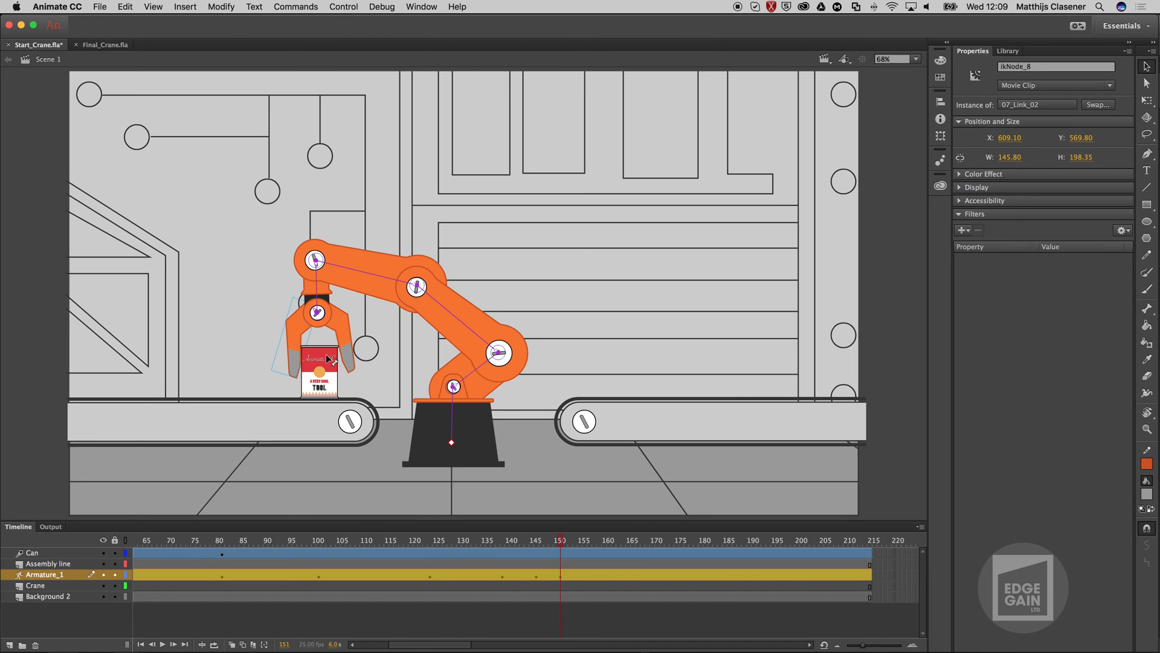
Scrub back through the pickup animation and, at frame 160, pose the crane with its arm and claw raised.
{"action": "left_click_drag", "start_coordinate": [557, 542], "coordinate": [217, 516]}
{"action": "left_click_drag", "start_coordinate": [258, 518], "coordinate": [604, 555]}
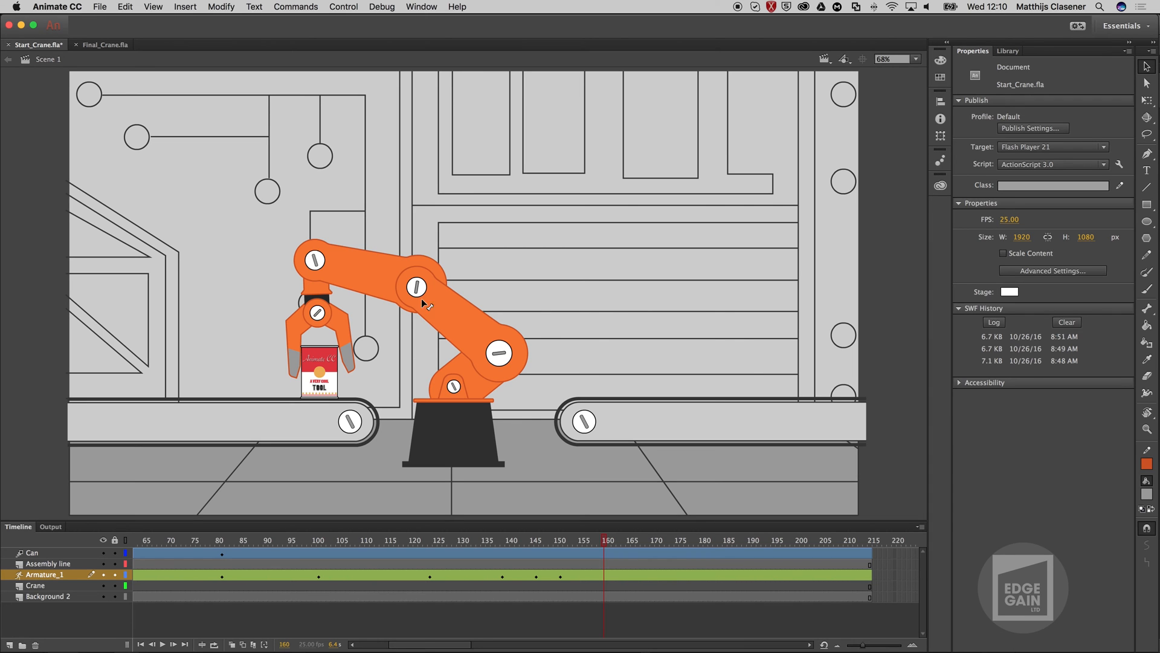
{"action": "left_click_drag", "start_coordinate": [454, 299], "coordinate": [478, 264]}
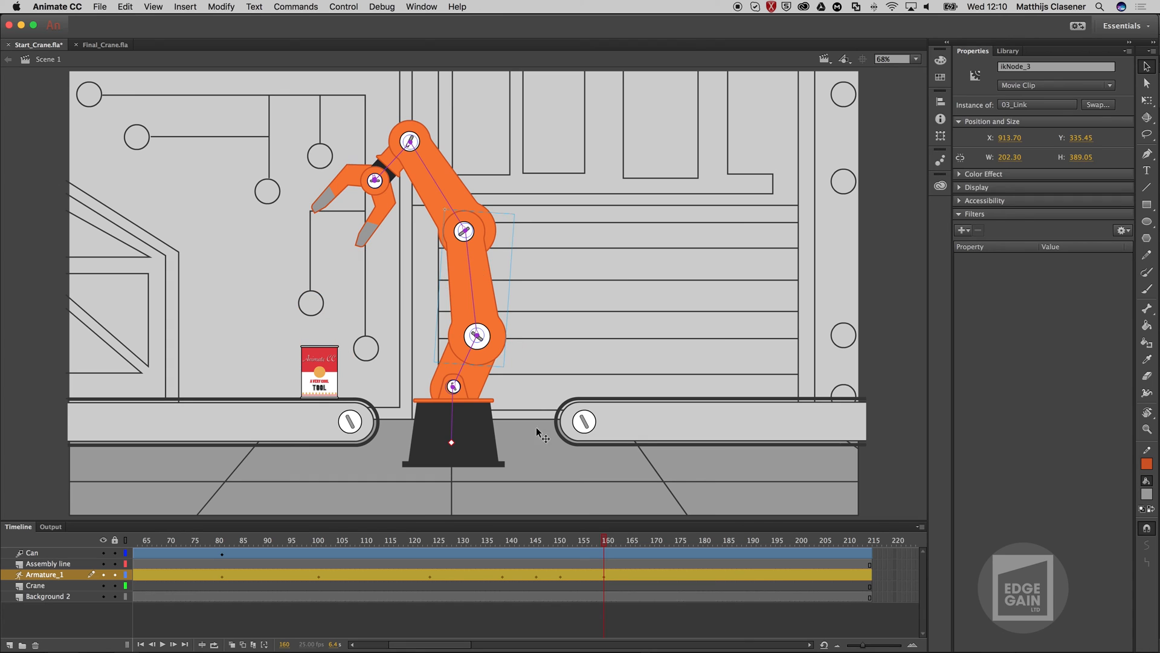
At frame 169, swing the crane's upper arm and claw across toward the empty conveyor.
{"action": "left_click_drag", "start_coordinate": [606, 543], "coordinate": [648, 543]}
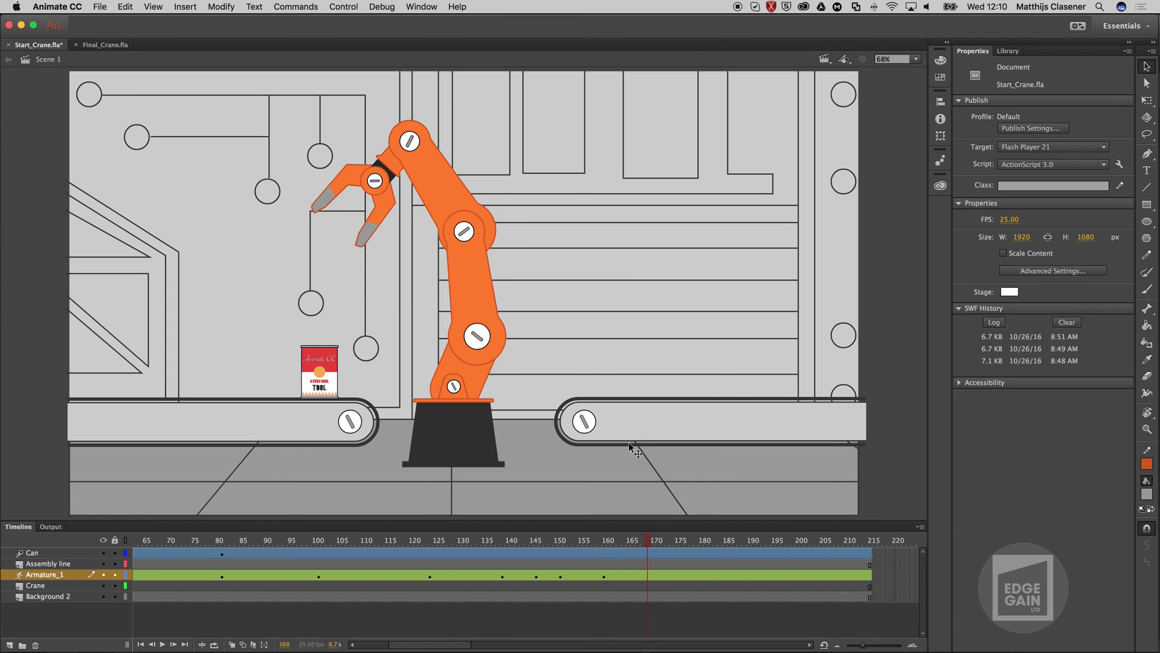
{"action": "left_click_drag", "start_coordinate": [439, 184], "coordinate": [547, 203]}
{"action": "left_click_drag", "start_coordinate": [548, 145], "coordinate": [610, 231]}
Lower the claw toward the empty conveyor at frame 176 and raise the claw in mid-swing at frame 165.
{"action": "left_click_drag", "start_coordinate": [673, 542], "coordinate": [682, 546]}
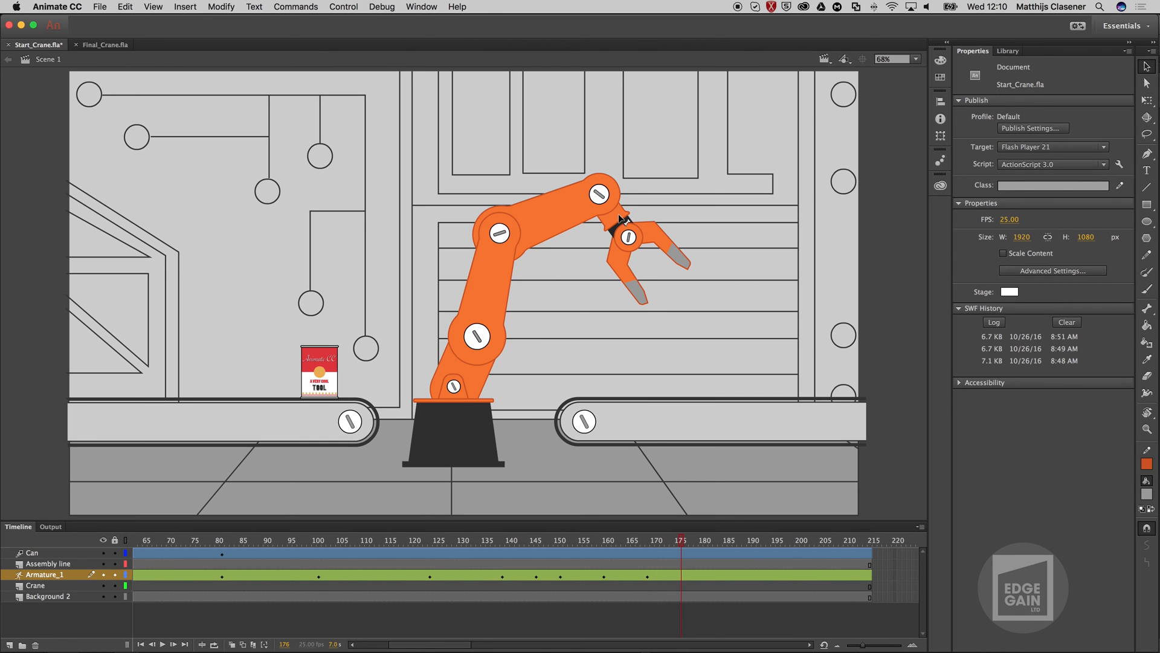
{"action": "left_click_drag", "start_coordinate": [627, 240], "coordinate": [627, 302]}
{"action": "left_click_drag", "start_coordinate": [659, 542], "coordinate": [629, 544]}
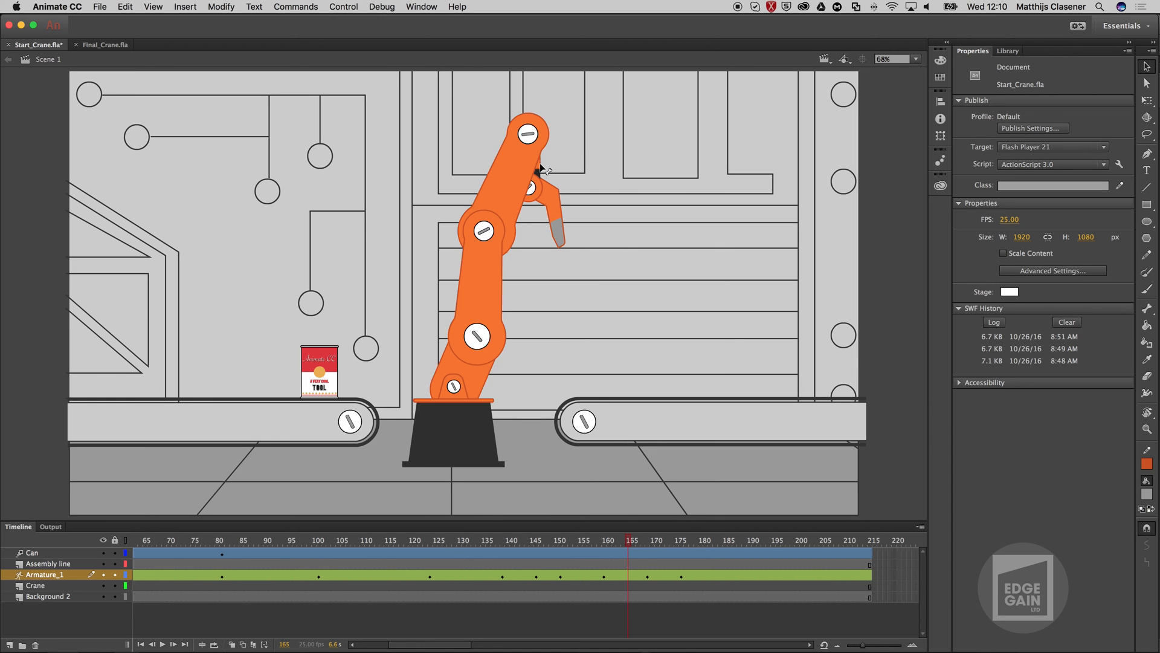
{"action": "left_click_drag", "start_coordinate": [547, 162], "coordinate": [513, 107]}
Insert a keyframe for all properties on the Can layer at frame 151.
{"action": "left_click", "coordinate": [602, 542]}
{"action": "left_click_drag", "start_coordinate": [602, 542], "coordinate": [560, 536]}
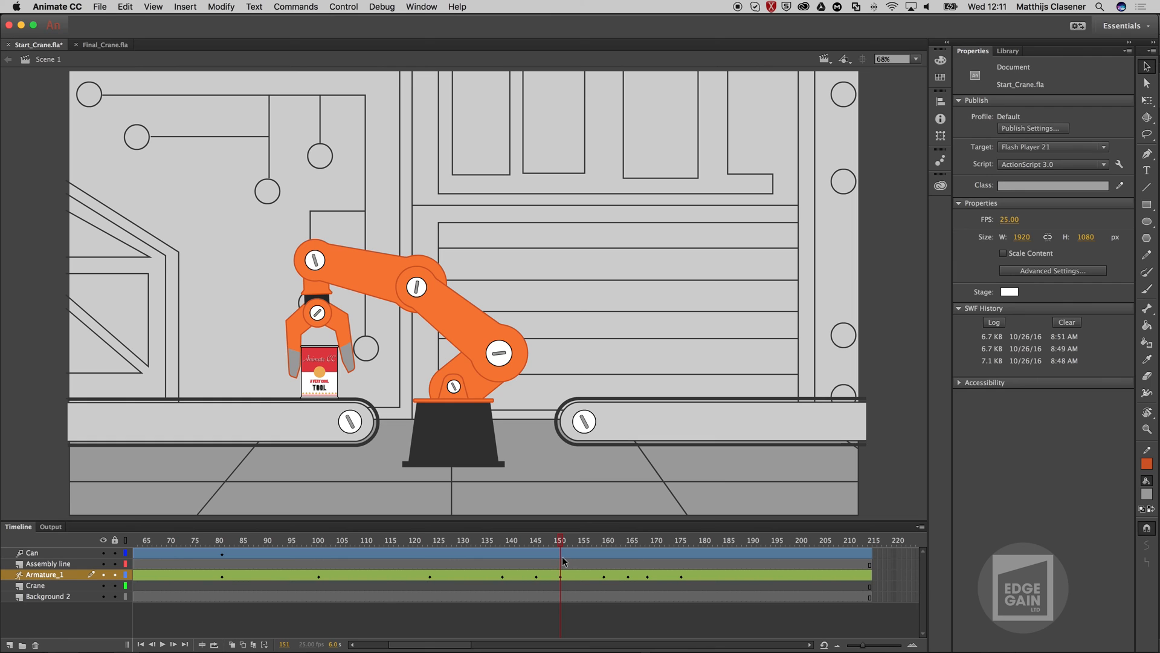
{"action": "left_click", "coordinate": [562, 556]}
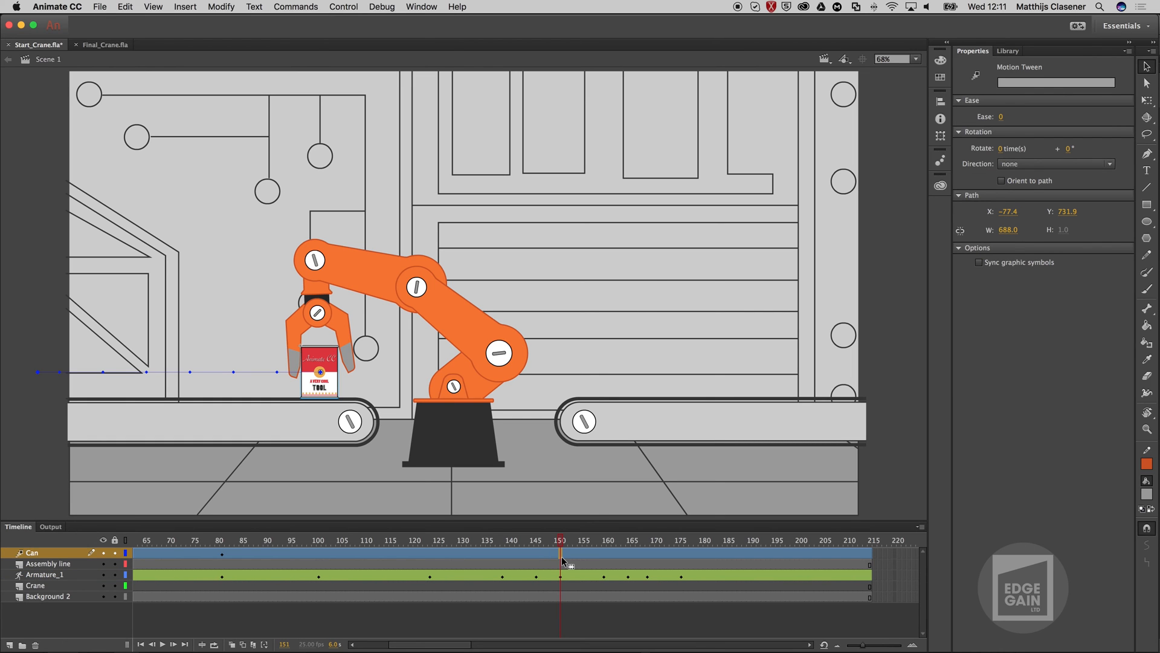
{"action": "right_click", "coordinate": [562, 561]}
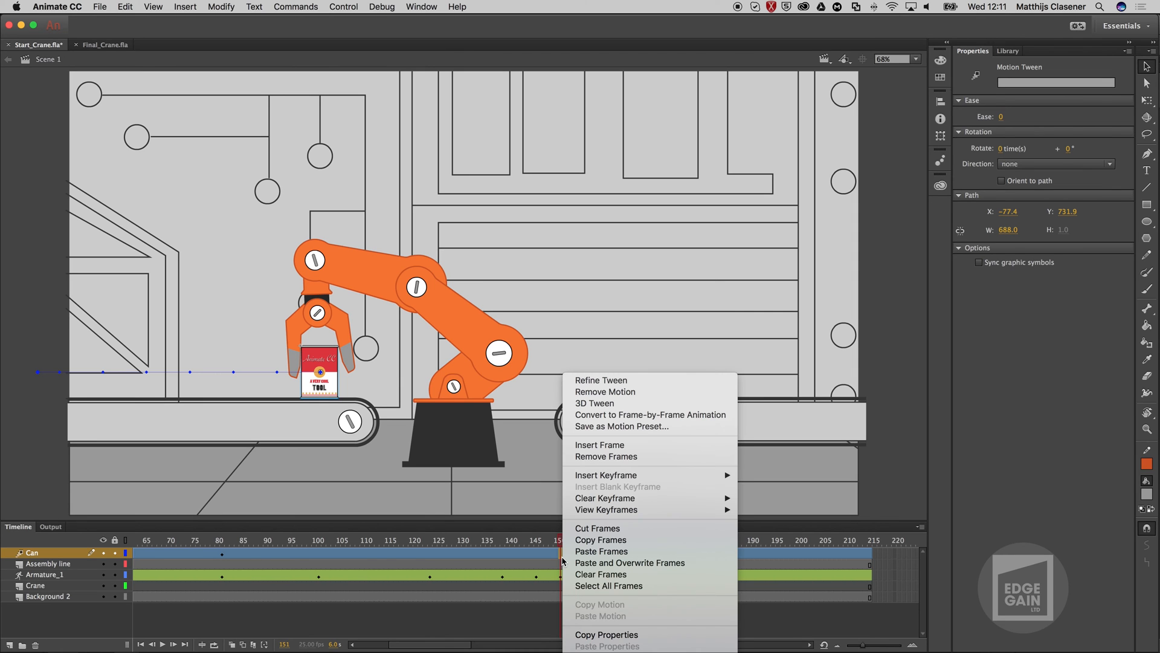
{"action": "mouse_move", "coordinate": [605, 475]}
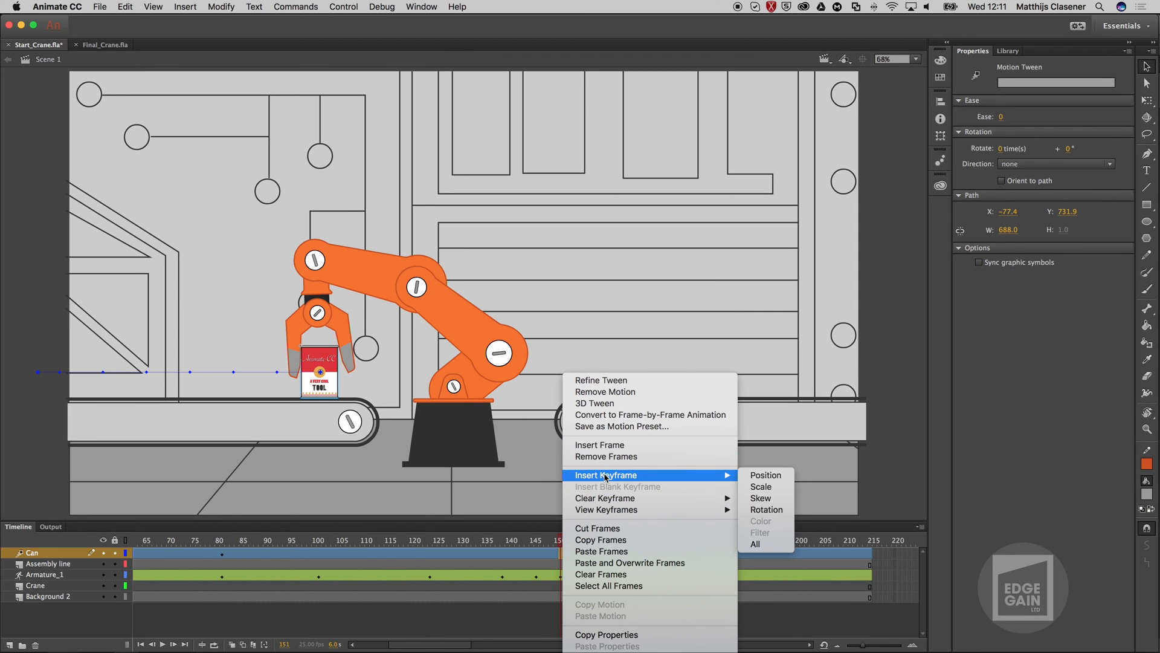
{"action": "left_click", "coordinate": [779, 548]}
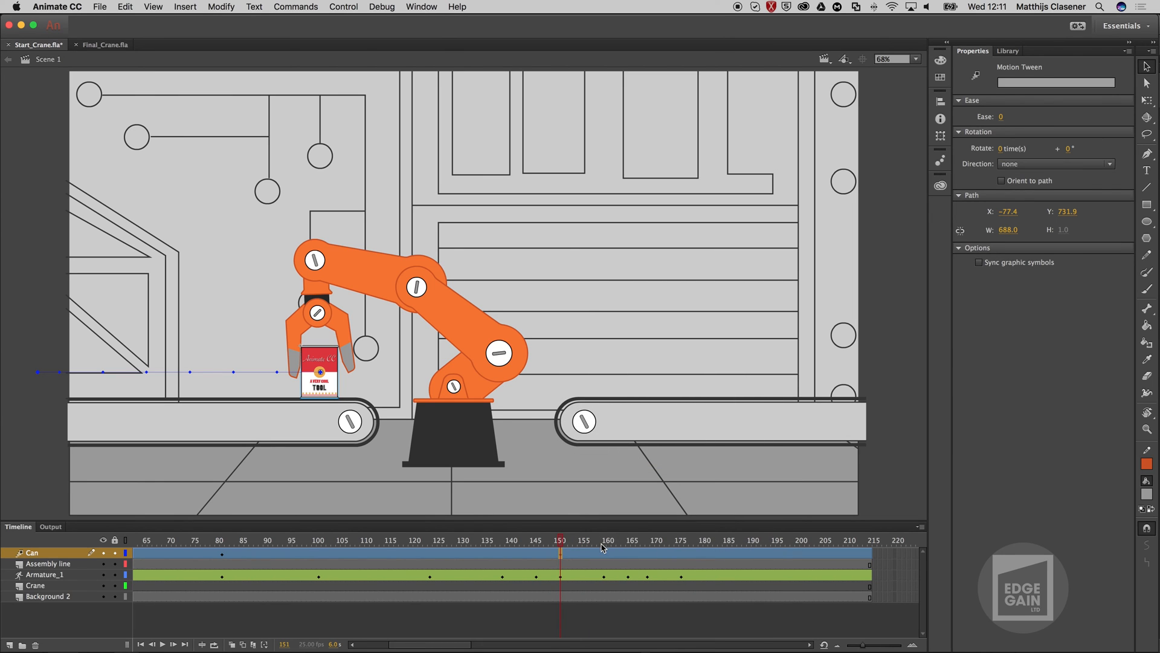
Move the can up between the claw's jaws at frames 152 and 153, and activate the Free Transform tool.
{"action": "left_click", "coordinate": [564, 540]}
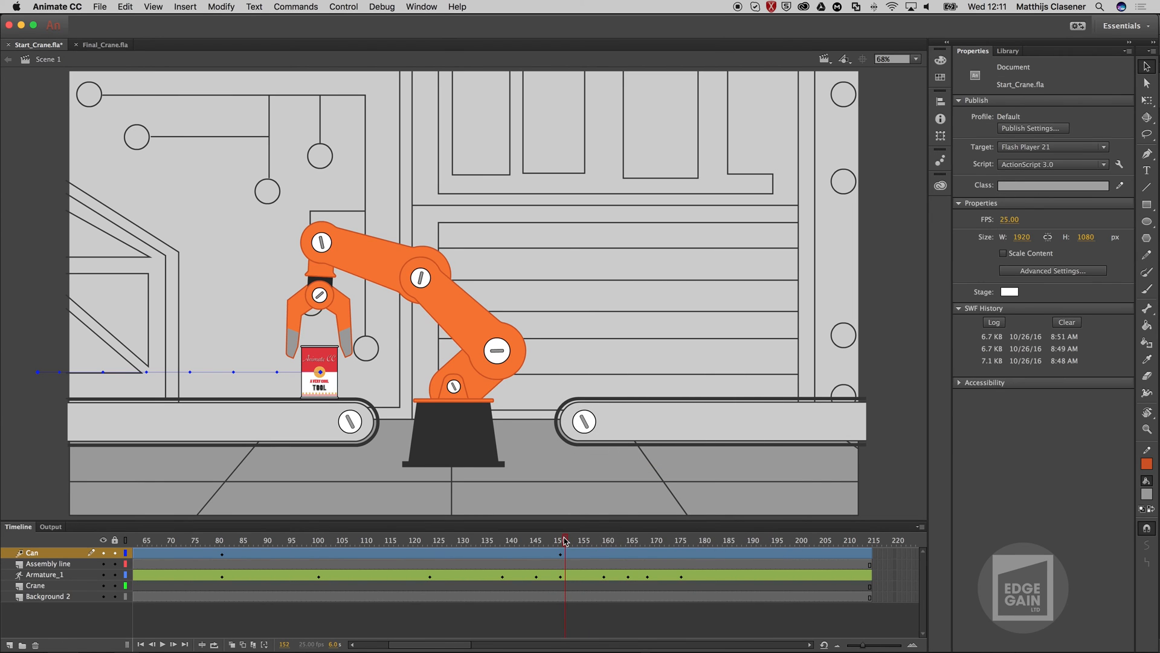
{"action": "left_click_drag", "start_coordinate": [331, 364], "coordinate": [327, 343]}
{"action": "left_click", "coordinate": [565, 540]}
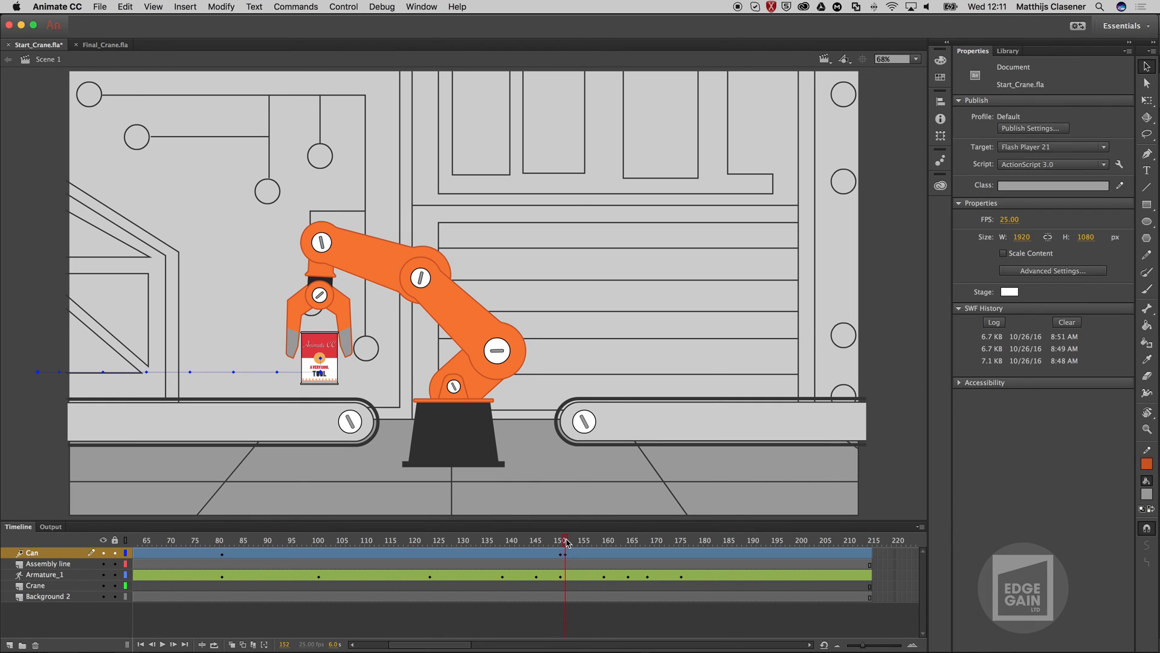
{"action": "left_click", "coordinate": [569, 540]}
{"action": "left_click", "coordinate": [570, 552]}
{"action": "left_click_drag", "start_coordinate": [319, 339], "coordinate": [317, 322]}
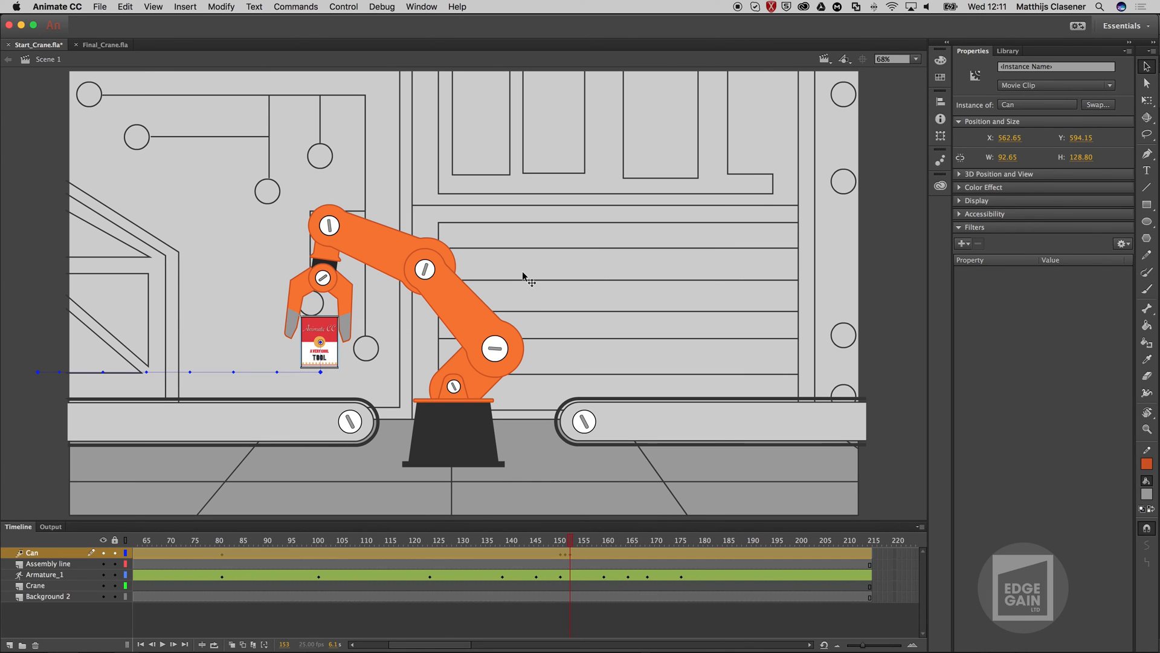
{"action": "left_click", "coordinate": [1146, 100]}
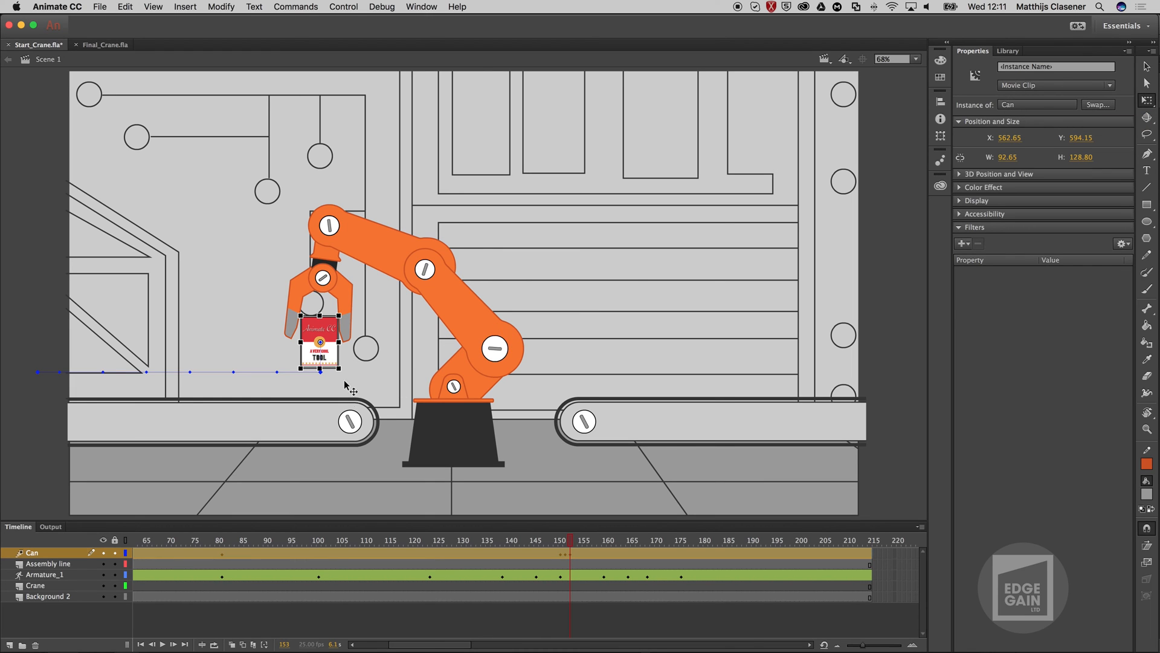
{"action": "left_click_drag", "start_coordinate": [341, 372], "coordinate": [337, 372]}
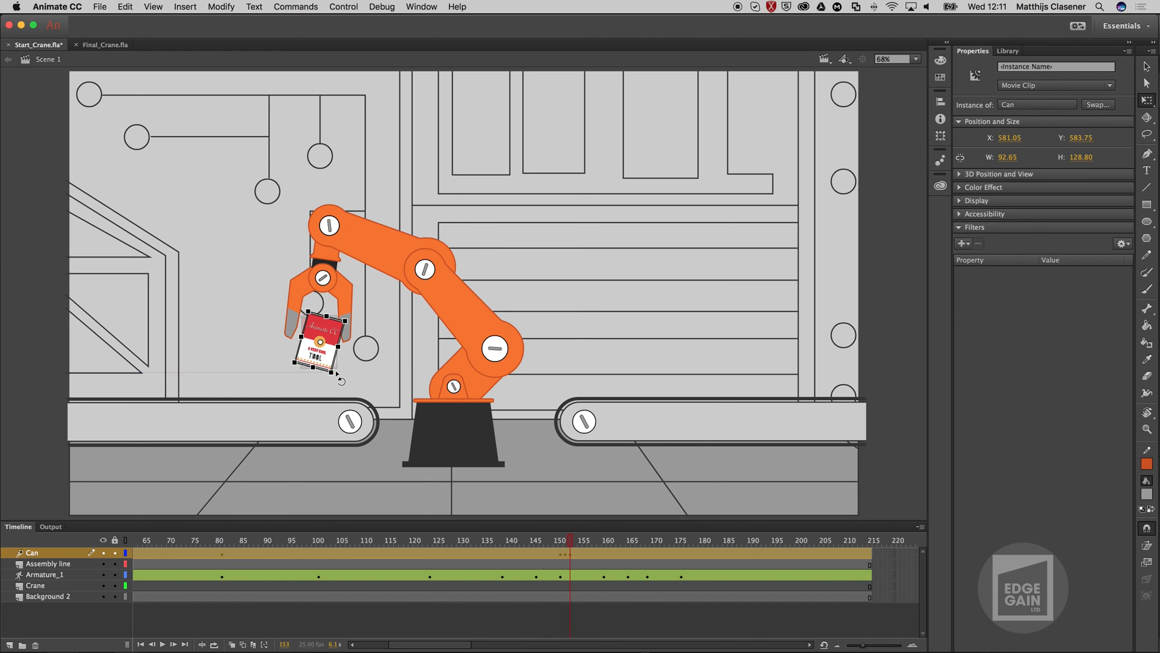
{"action": "key", "text": "super+z"}
{"action": "key", "text": "super+y"}
{"action": "key", "text": "super+z"}
{"action": "key", "text": "super+y"}
{"action": "key", "text": "super+z"}
{"action": "key", "text": "super+y"}
{"action": "key", "text": "super+z"}
{"action": "key", "text": "super+y"}
{"action": "key", "text": "super+z"}
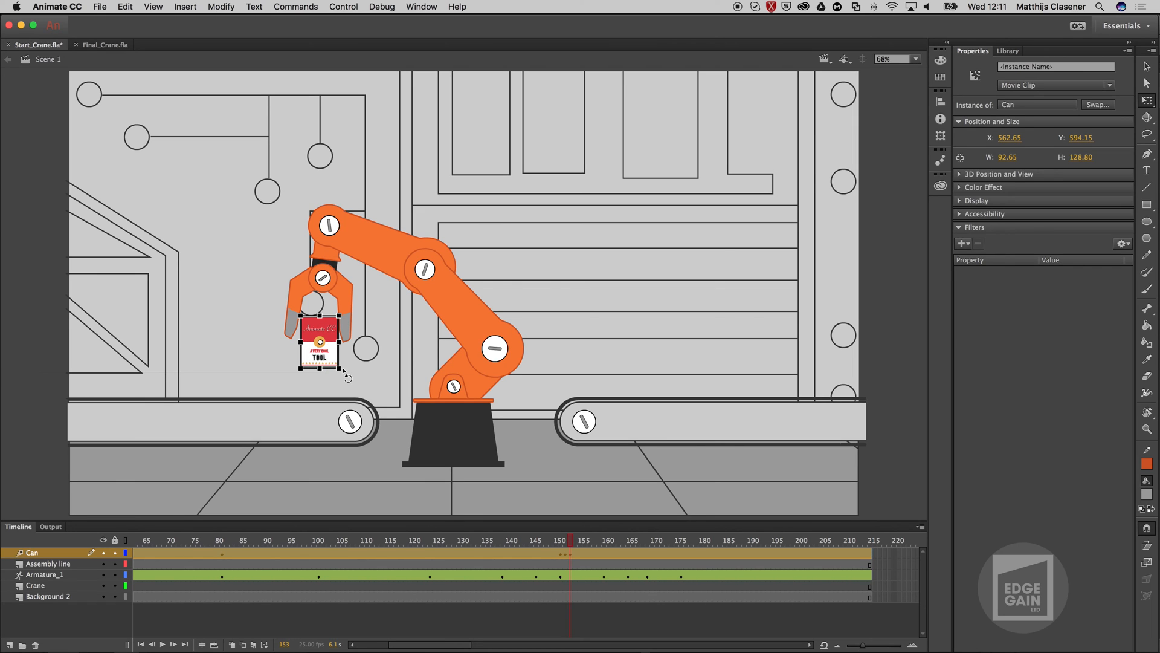
Turn off Snap to Objects and, at frame 153, tilt the can slightly clockwise and realign it with the claw.
{"action": "left_click", "coordinate": [154, 6]}
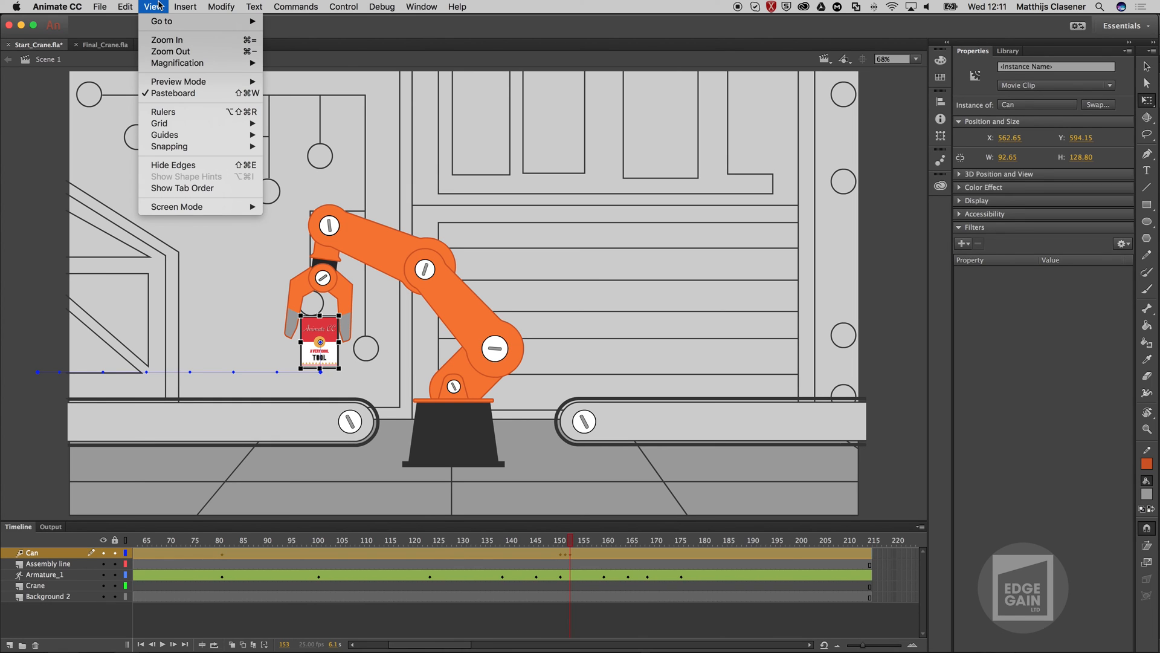
{"action": "mouse_move", "coordinate": [199, 147]}
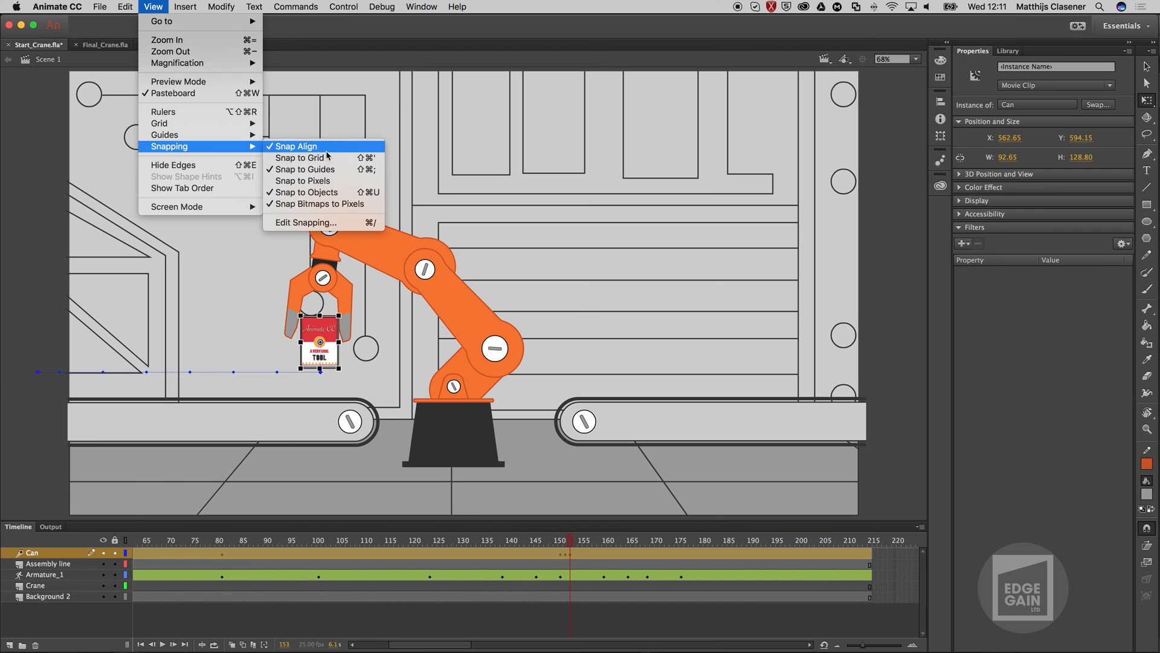
{"action": "left_click", "coordinate": [330, 192]}
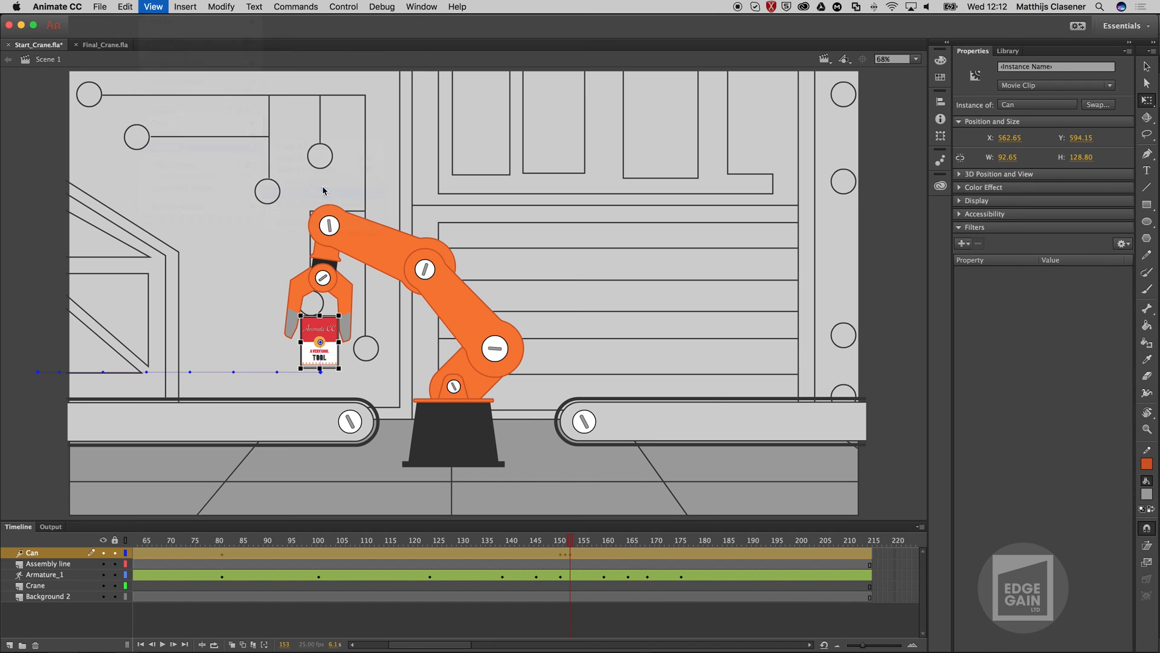
{"action": "left_click_drag", "start_coordinate": [346, 383], "coordinate": [341, 359]}
{"action": "left_click_drag", "start_coordinate": [336, 317], "coordinate": [346, 323]}
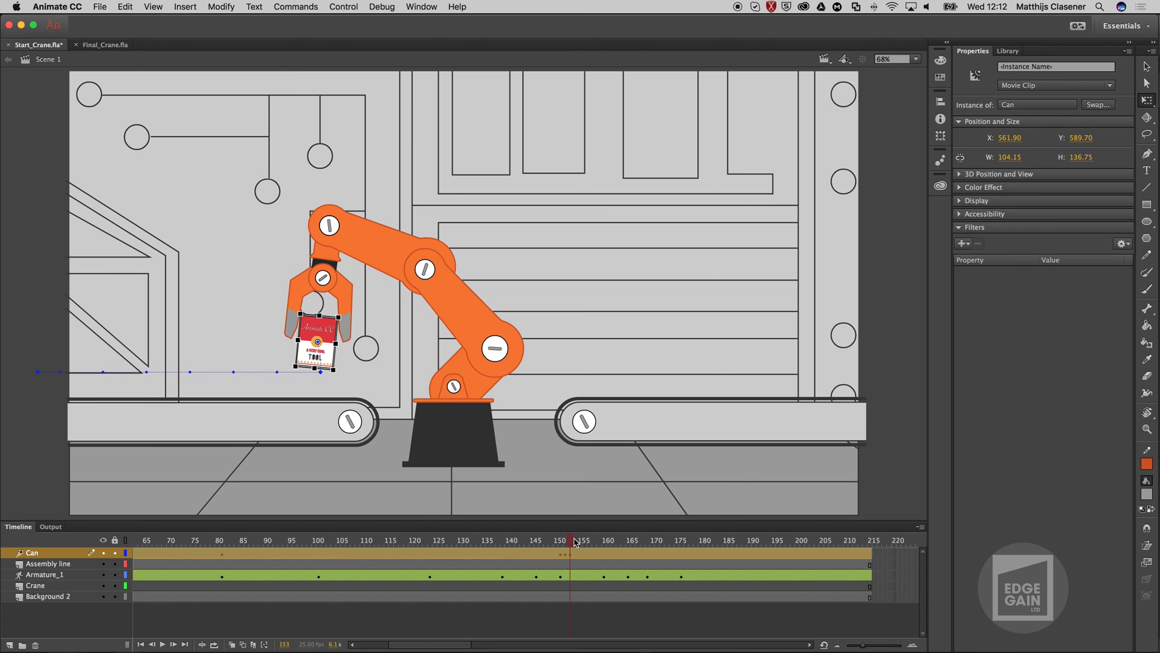
Raise the can into the claw at frames 154 and 155, tilting it further clockwise at frame 155 to match the grip.
{"action": "left_click", "coordinate": [576, 542]}
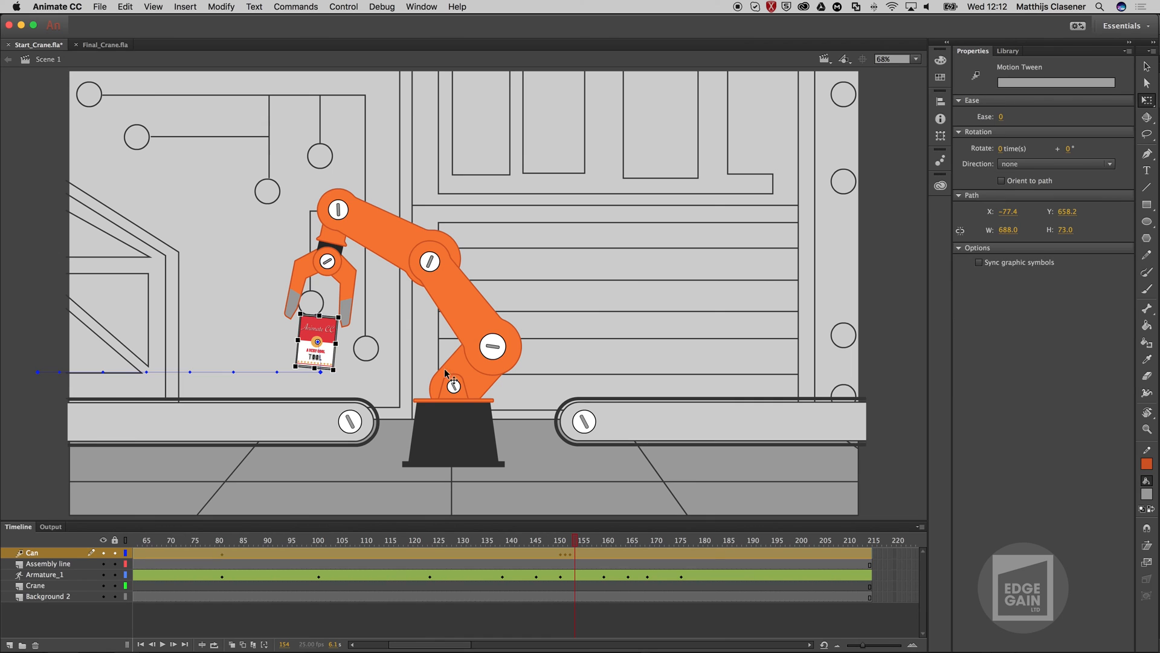
{"action": "left_click_drag", "start_coordinate": [317, 323], "coordinate": [317, 309]}
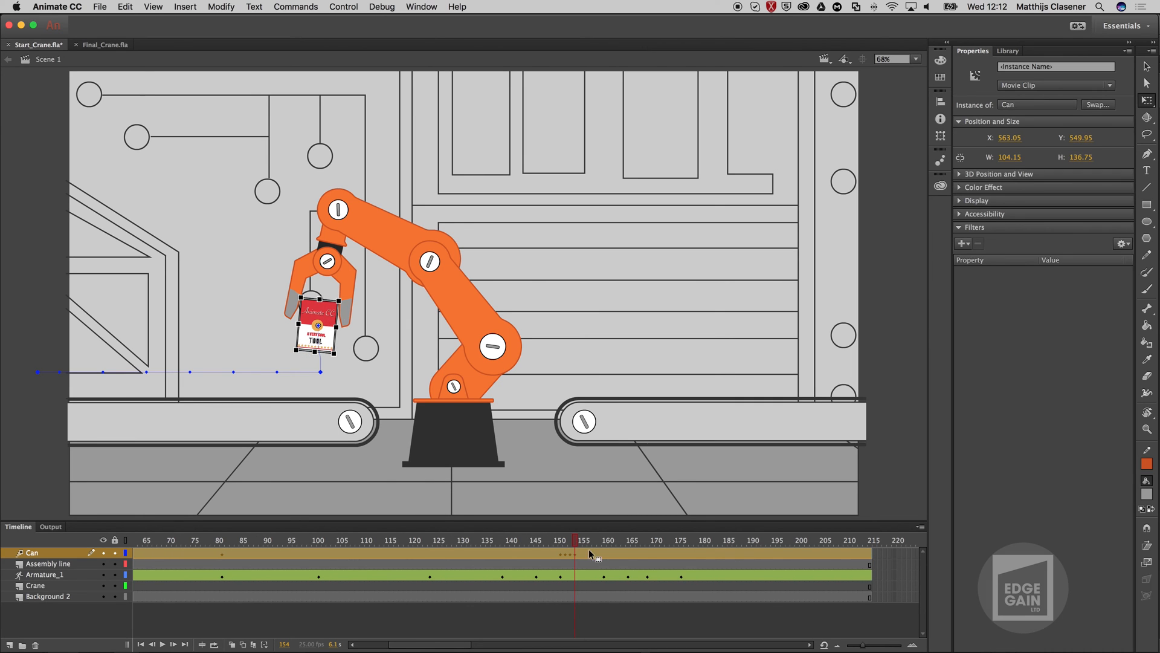
{"action": "left_click", "coordinate": [579, 545]}
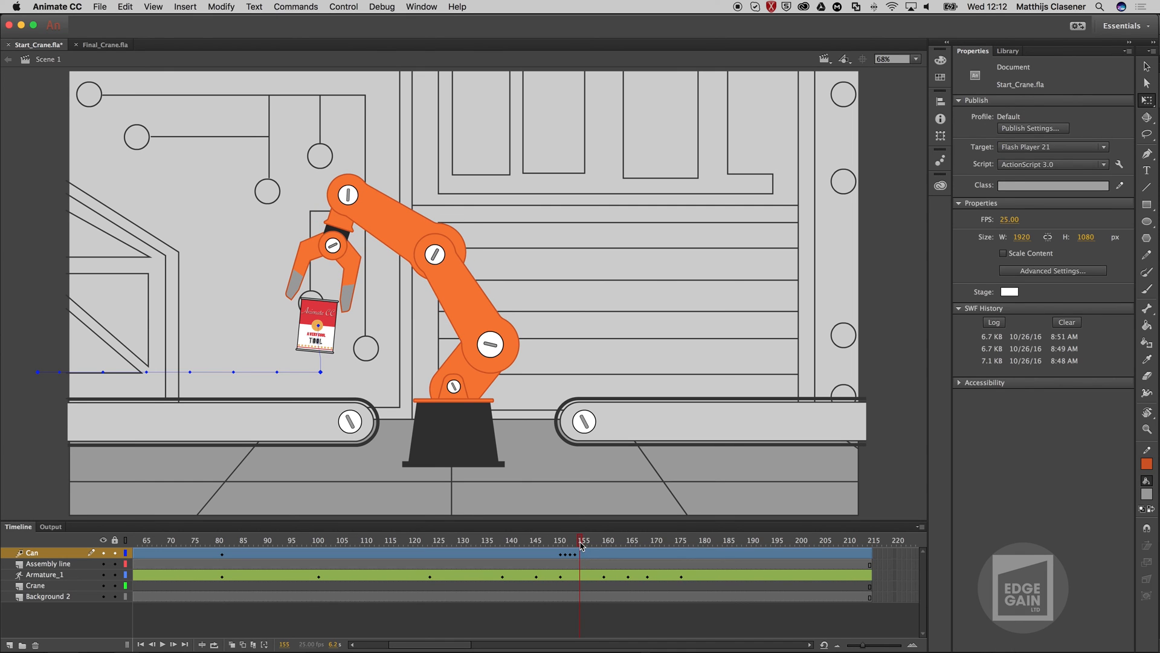
{"action": "mouse_move", "coordinate": [319, 314]}
{"action": "left_mouse_down"}
{"action": "mouse_move", "coordinate": [310, 289]}
{"action": "mouse_move", "coordinate": [317, 296]}
{"action": "left_mouse_up"}
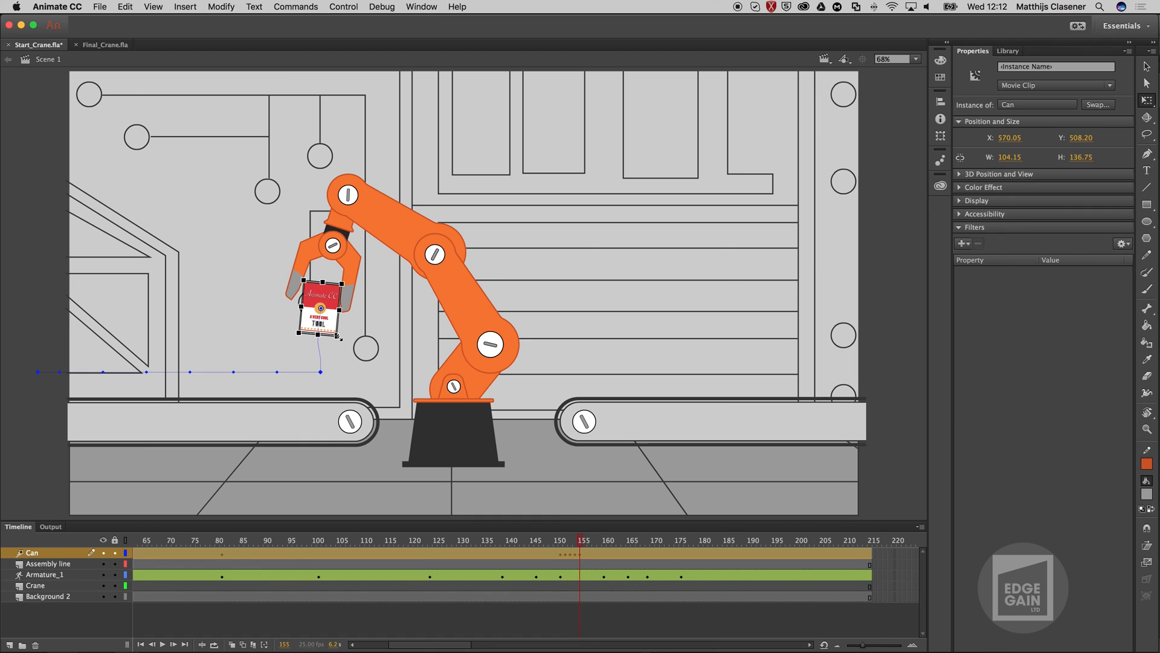
{"action": "left_click_drag", "start_coordinate": [342, 344], "coordinate": [331, 349]}
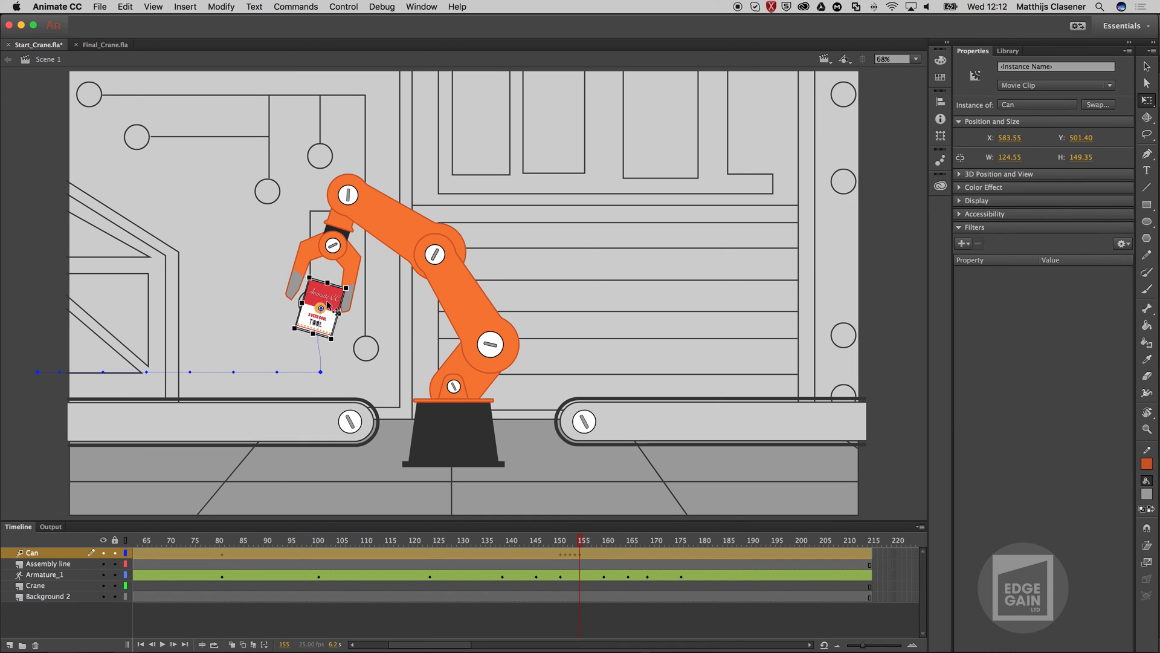
{"action": "left_click_drag", "start_coordinate": [326, 299], "coordinate": [325, 297]}
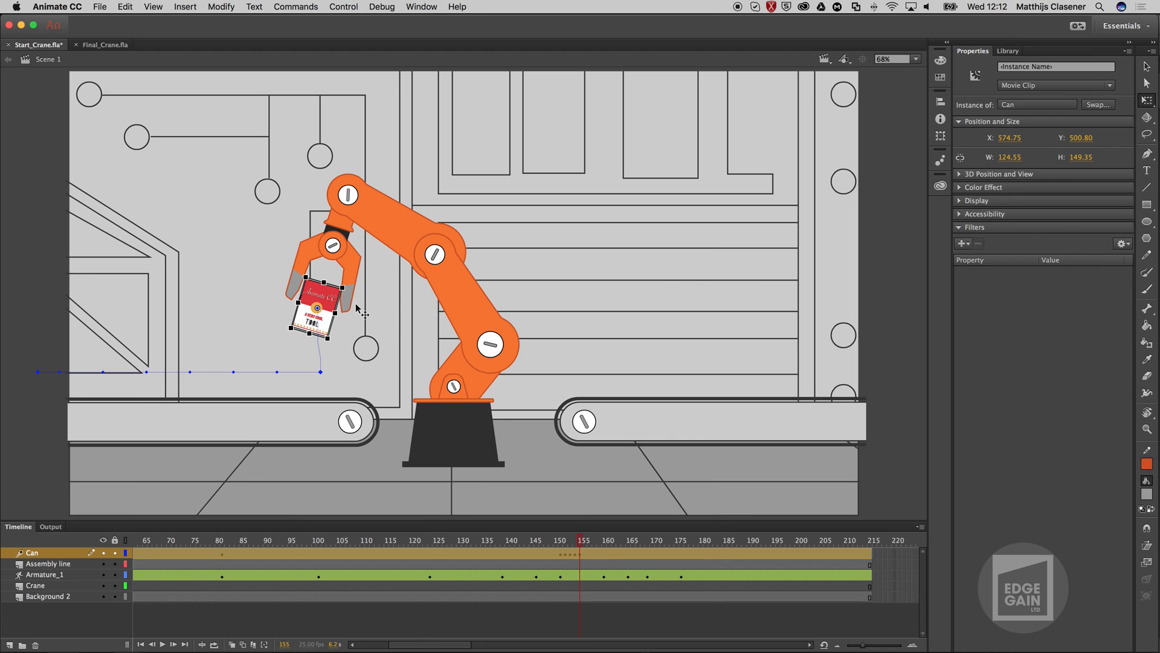
Advance one frame at a time and move the can up to follow the claw at frames 156 and 157.
{"action": "key", "text": "."}
{"action": "left_click_drag", "start_coordinate": [327, 294], "coordinate": [329, 281]}
{"action": "key", "text": "."}
{"action": "key", "text": "."}
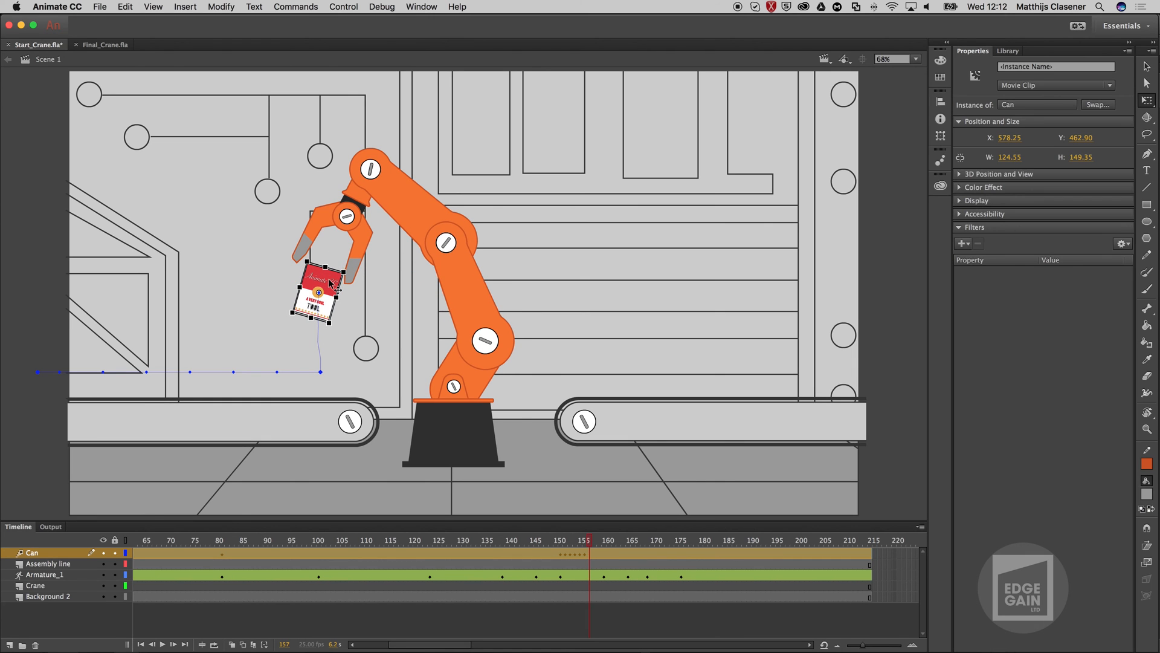
{"action": "left_click_drag", "start_coordinate": [331, 281], "coordinate": [336, 268]}
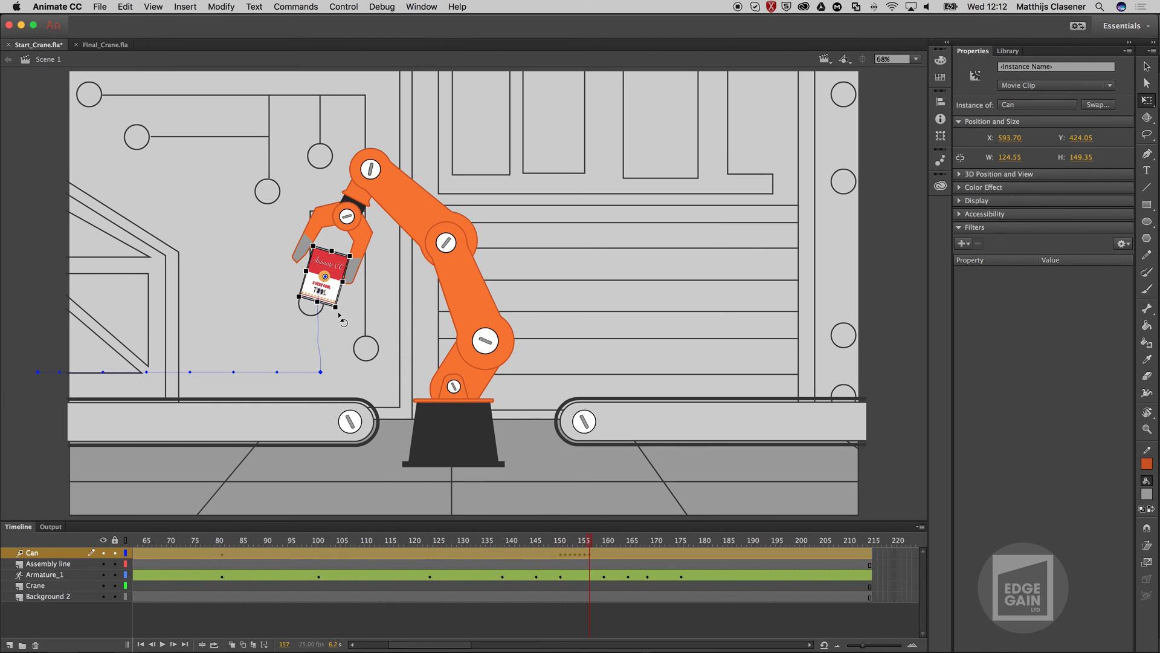
Tilt the can further clockwise at frame 157, nudge it left and up to follow the claw, and realign it at frame 158.
{"action": "left_click_drag", "start_coordinate": [338, 320], "coordinate": [334, 310]}
{"action": "key", "text": "Left"}
{"action": "key", "text": "Left"}
{"action": "key", "text": "Left"}
{"action": "key", "text": "Left"}
{"action": "key", "text": "Up"}
{"action": "key", "text": "Left"}
{"action": "key", "text": "Up"}
{"action": "key", "text": "Up"}
{"action": "key", "text": "Up"}
{"action": "key", "text": "period"}
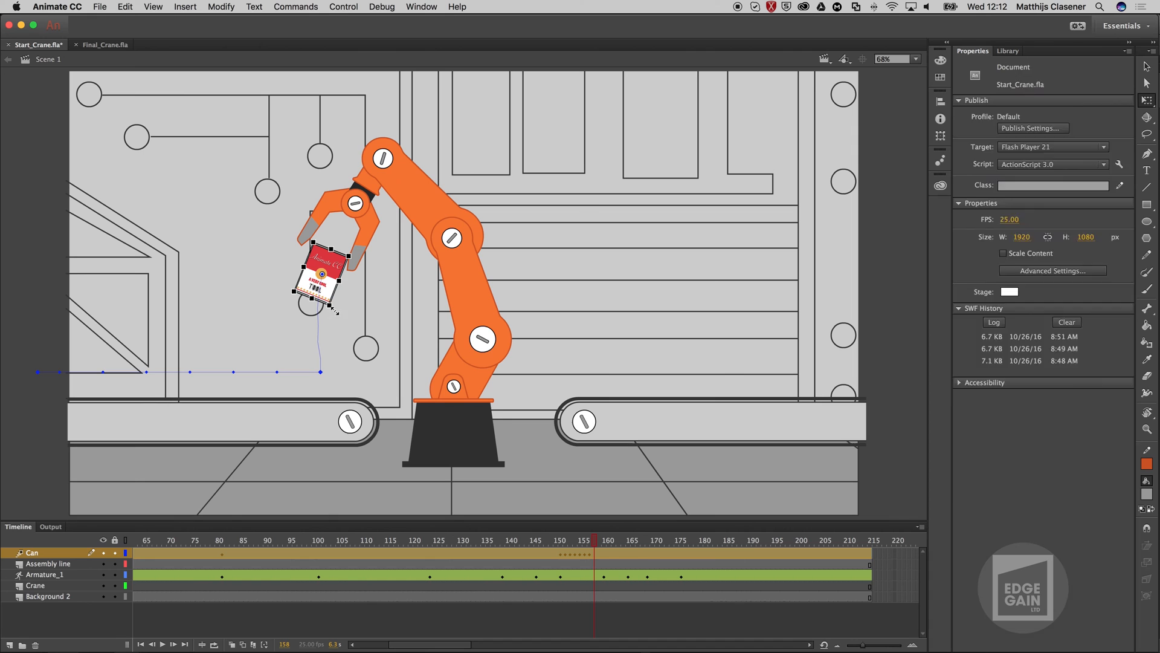
{"action": "left_click_drag", "start_coordinate": [335, 257], "coordinate": [337, 285]}
{"action": "key", "text": "period"}
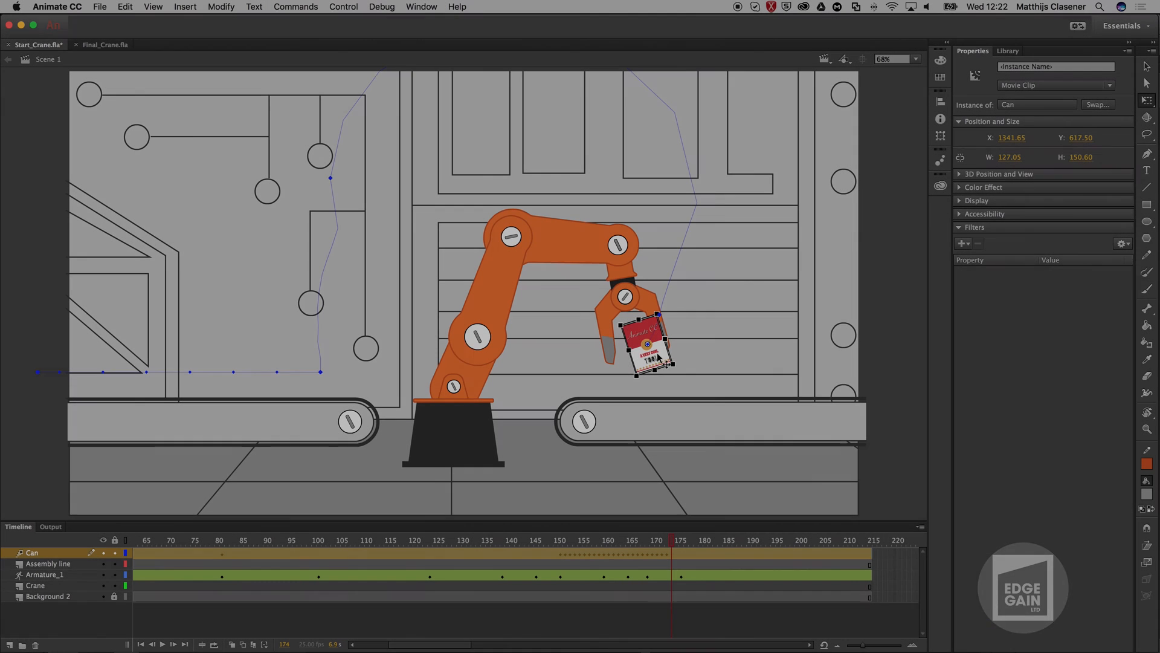
Lower the can onto the right-hand conveyor and straighten it towards upright at frames 174 and 175, advancing to frame 176.
{"action": "left_click_drag", "start_coordinate": [658, 354], "coordinate": [647, 392]}
{"action": "key", "text": "."}
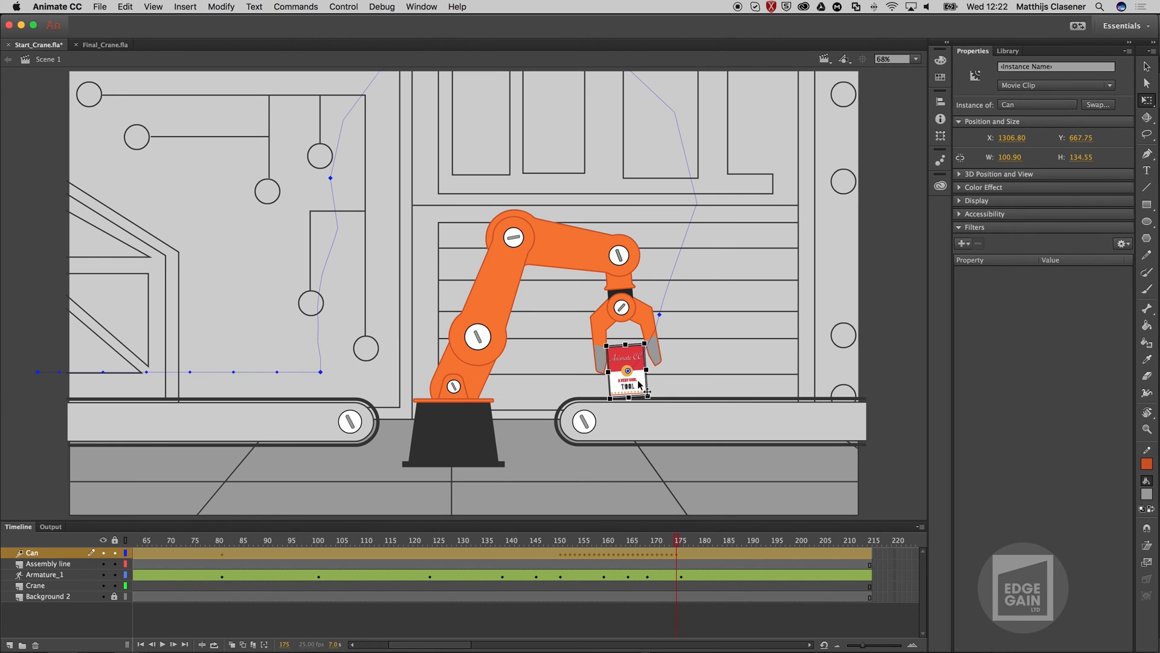
{"action": "key", "text": "."}
{"action": "left_click", "coordinate": [643, 337]}
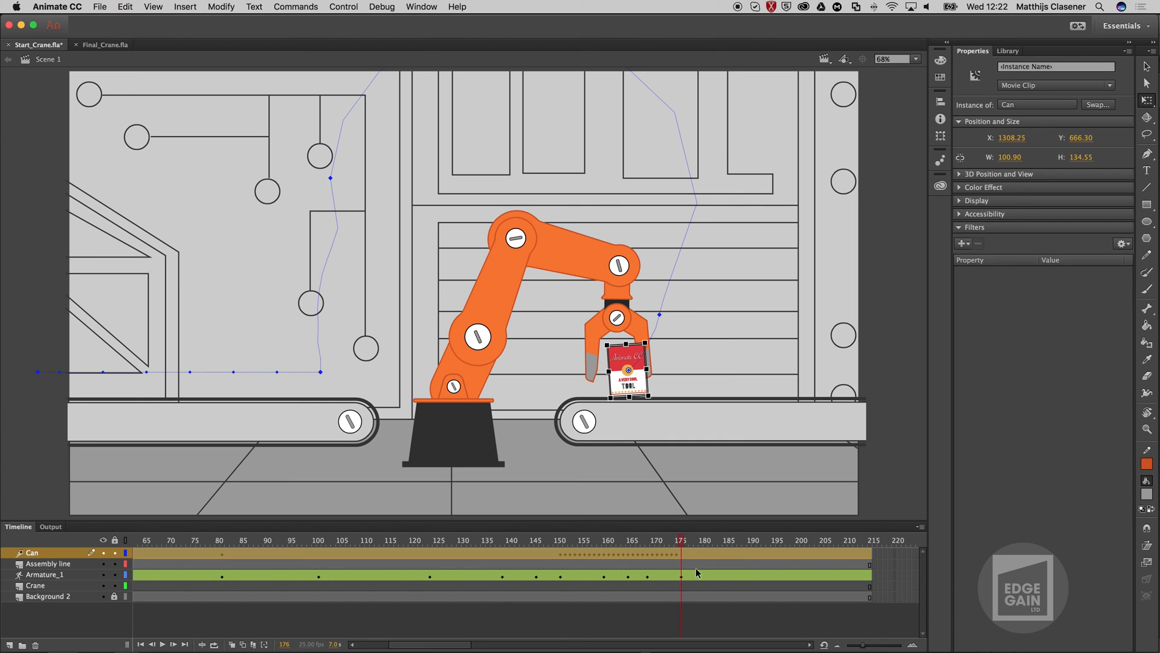
Select the armature at frame 176 and raise the claw slightly with the Selection tool so its jaws sit around the can.
{"action": "left_click", "coordinate": [682, 577]}
{"action": "key", "text": "v"}
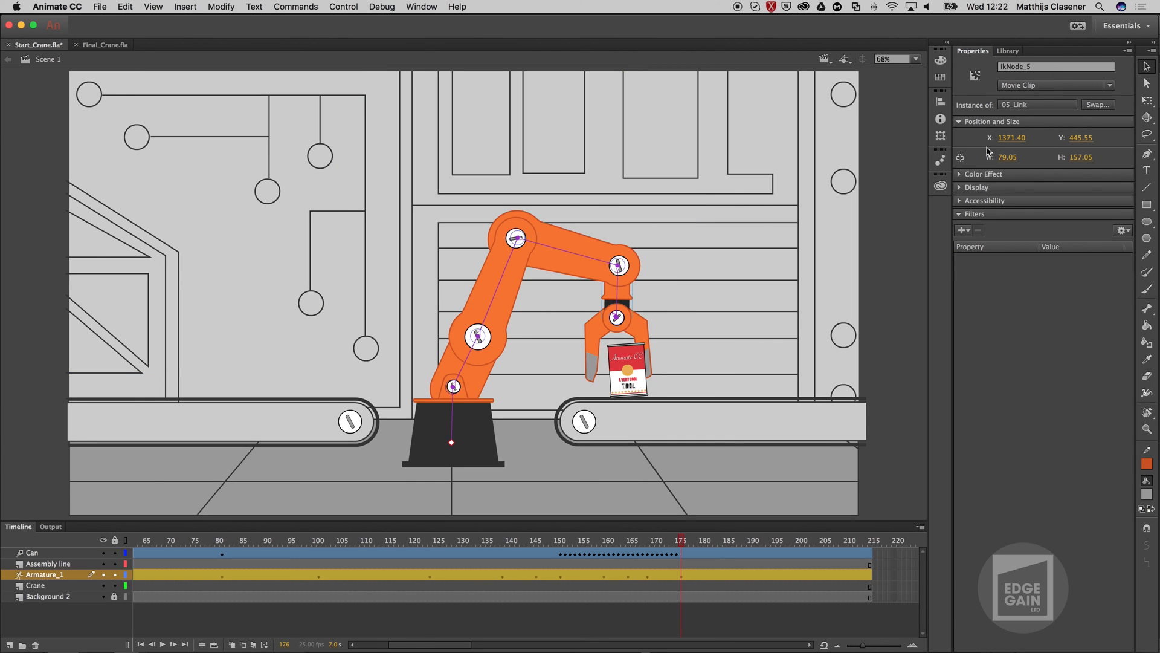
{"action": "left_click_drag", "start_coordinate": [627, 296], "coordinate": [631, 292]}
Go back to frame 173, raise the can into the claw's grip, and realign it frame by frame through frame 176.
{"action": "left_click_drag", "start_coordinate": [647, 540], "coordinate": [670, 541]}
{"action": "left_click", "coordinate": [667, 361]}
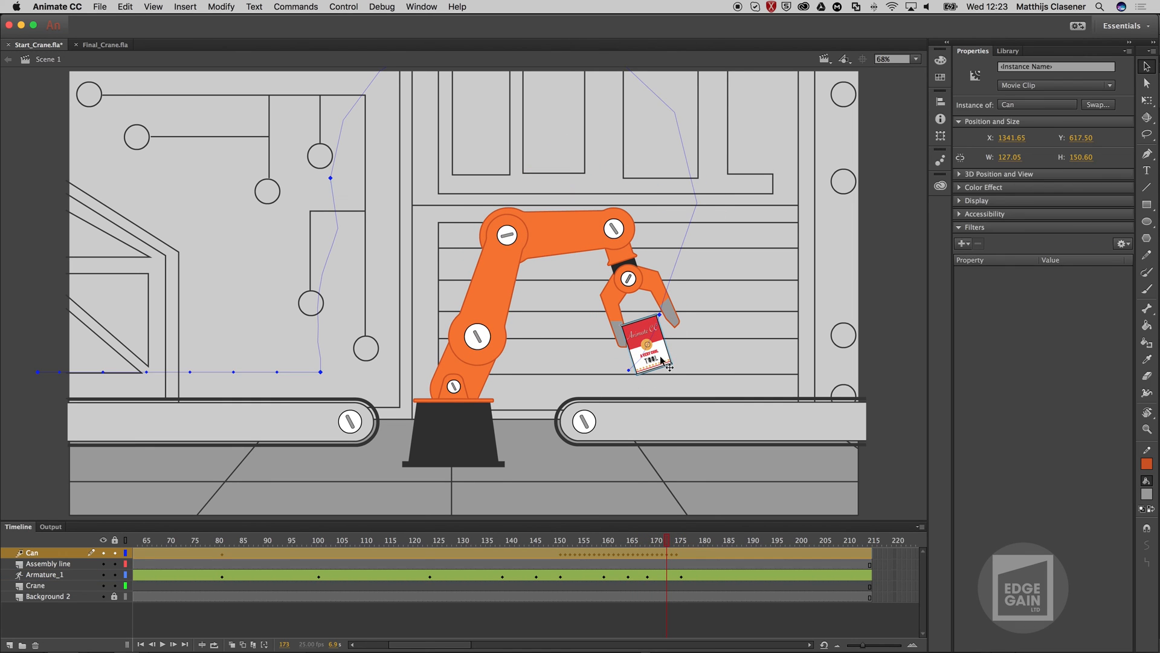
{"action": "left_click_drag", "start_coordinate": [667, 361], "coordinate": [665, 370]}
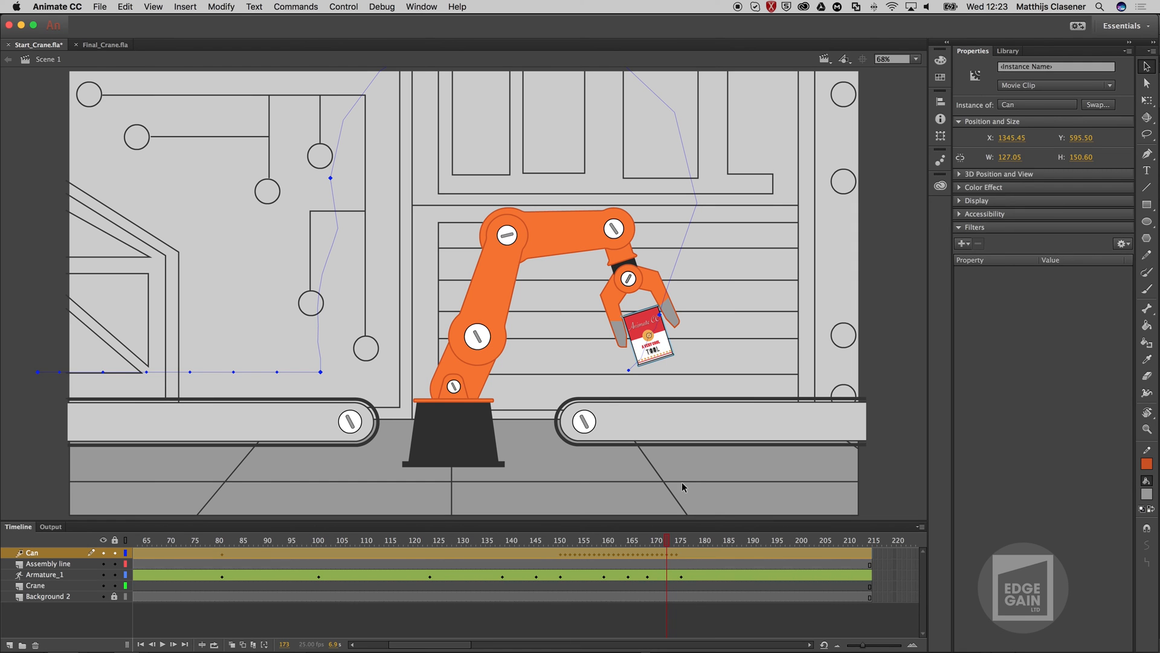
{"action": "left_click", "coordinate": [670, 553]}
{"action": "left_click", "coordinate": [657, 368]}
{"action": "key", "text": "period"}
{"action": "left_click", "coordinate": [650, 371]}
{"action": "key", "text": "period"}
{"action": "left_click", "coordinate": [638, 379]}
{"action": "left_click_drag", "start_coordinate": [637, 379], "coordinate": [628, 372]}
At frame 180, open the claw by rotating both jaws outward to release the can.
{"action": "left_click_drag", "start_coordinate": [688, 544], "coordinate": [701, 547]}
{"action": "left_click", "coordinate": [701, 552]}
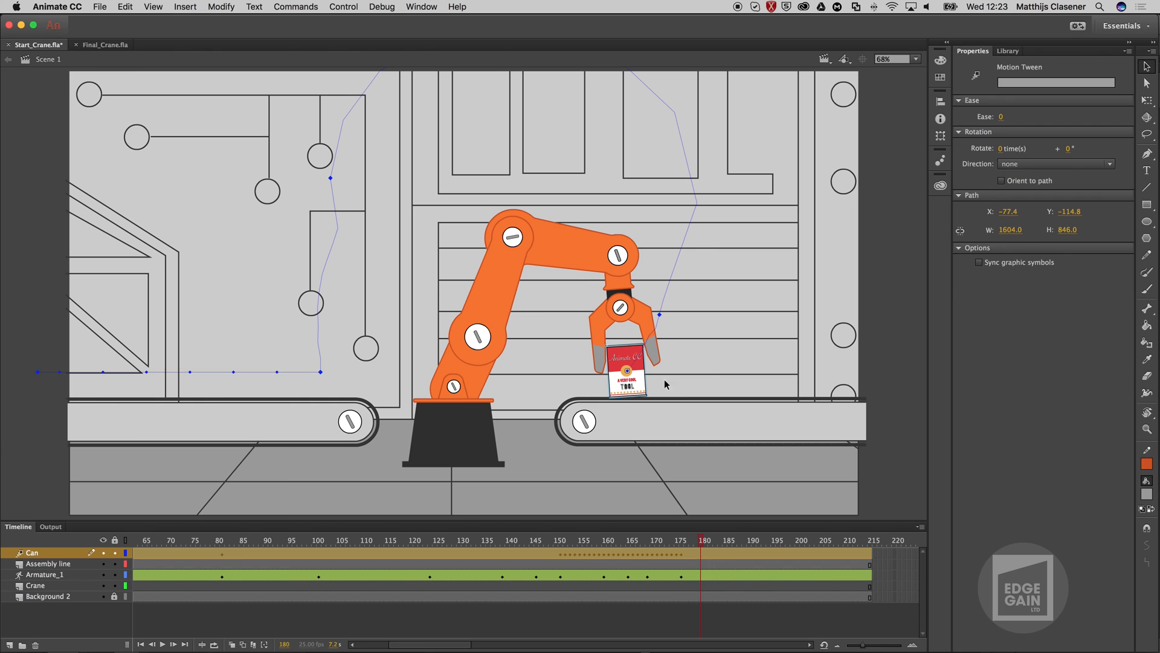
{"action": "left_click", "coordinate": [649, 320]}
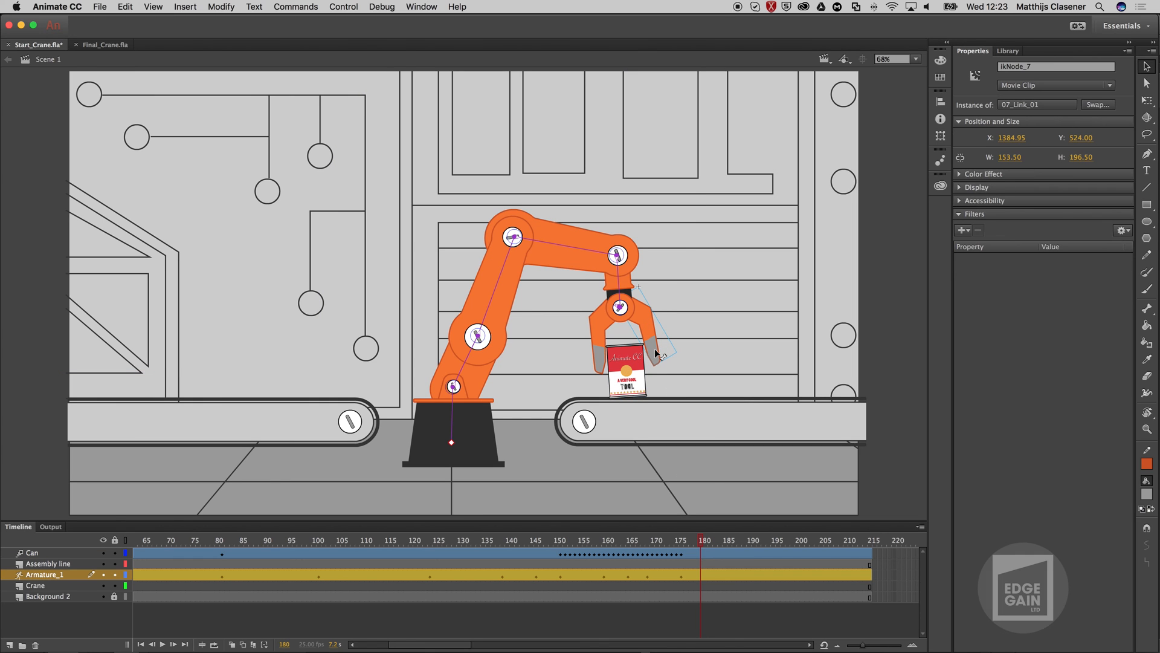
{"action": "left_click_drag", "start_coordinate": [662, 342], "coordinate": [676, 342]}
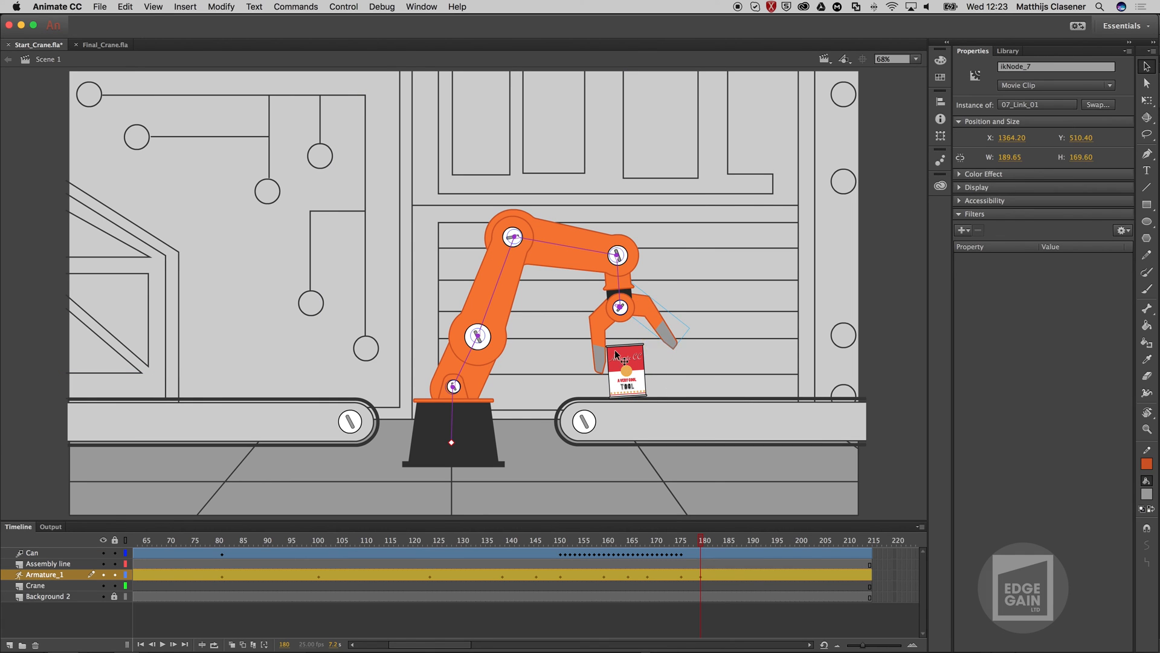
{"action": "left_click_drag", "start_coordinate": [592, 354], "coordinate": [581, 357]}
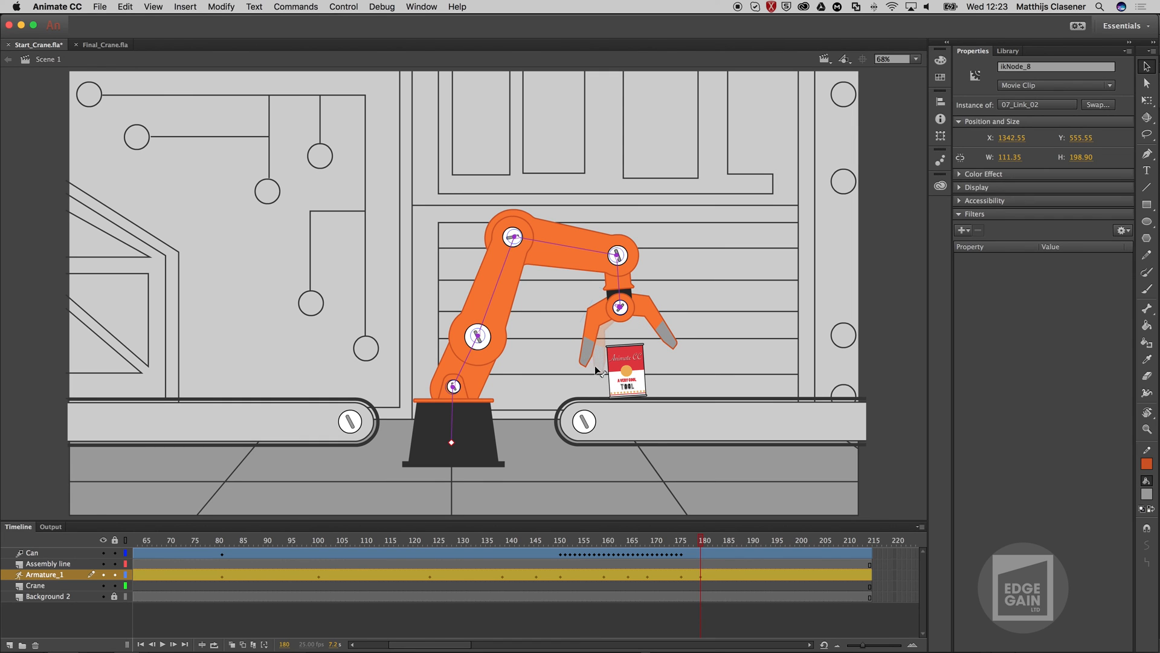
With the Free Transform tool, rotate the can fully upright on the conveyor at frame 180.
{"action": "left_click", "coordinate": [702, 552]}
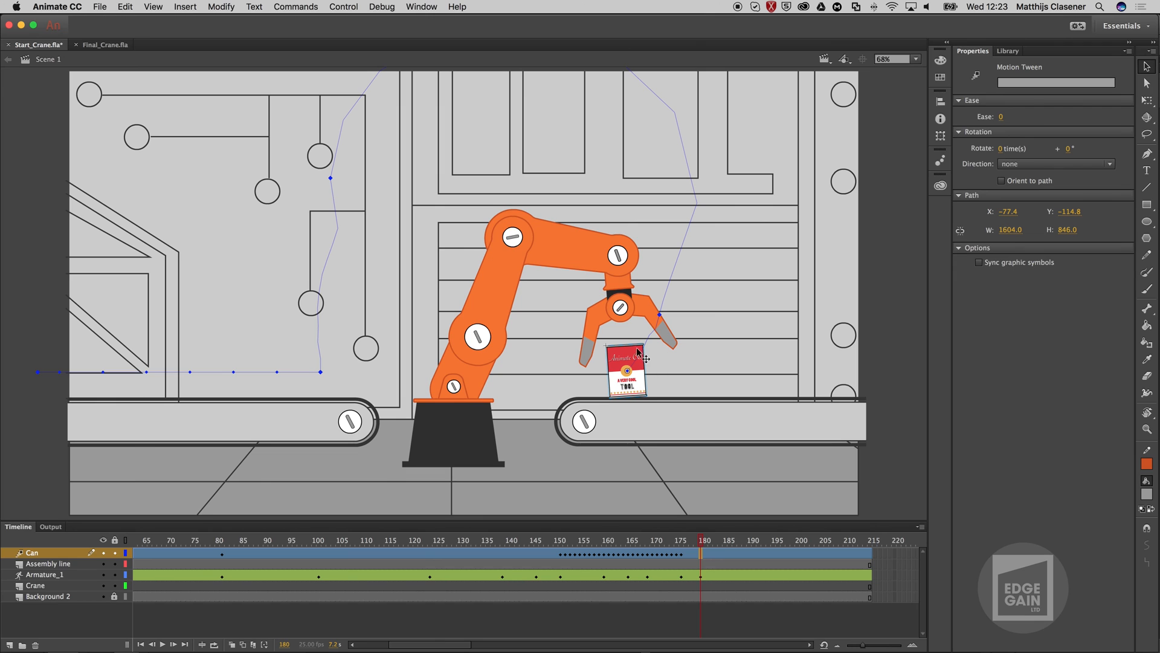
{"action": "left_click", "coordinate": [1146, 101]}
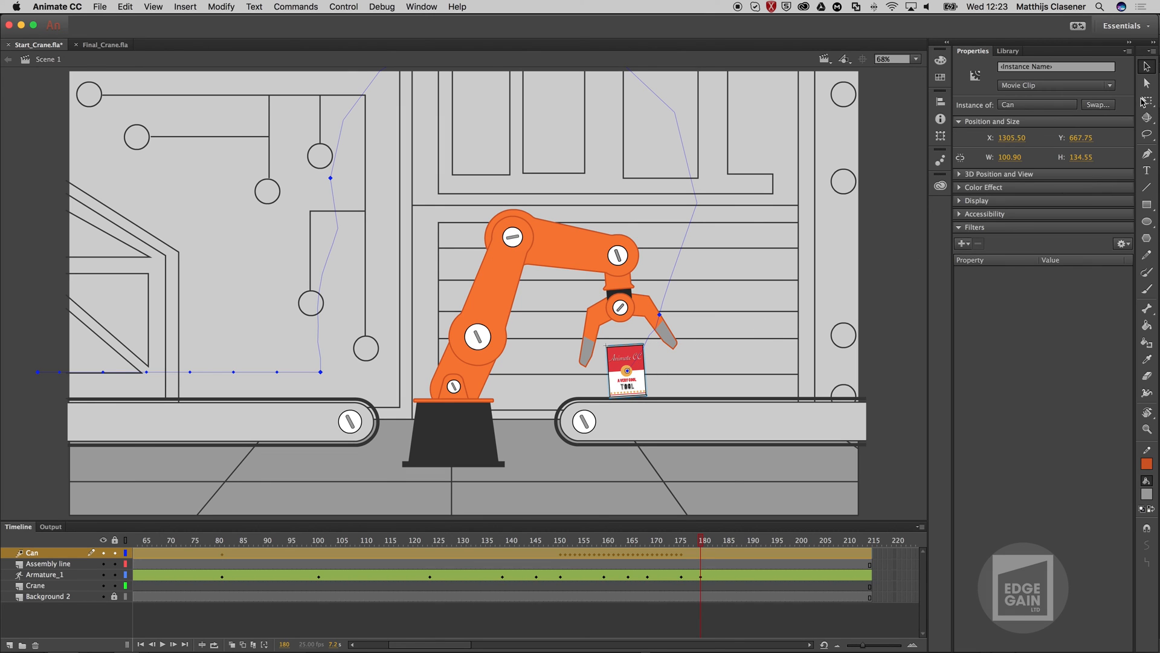
{"action": "left_click", "coordinate": [642, 393]}
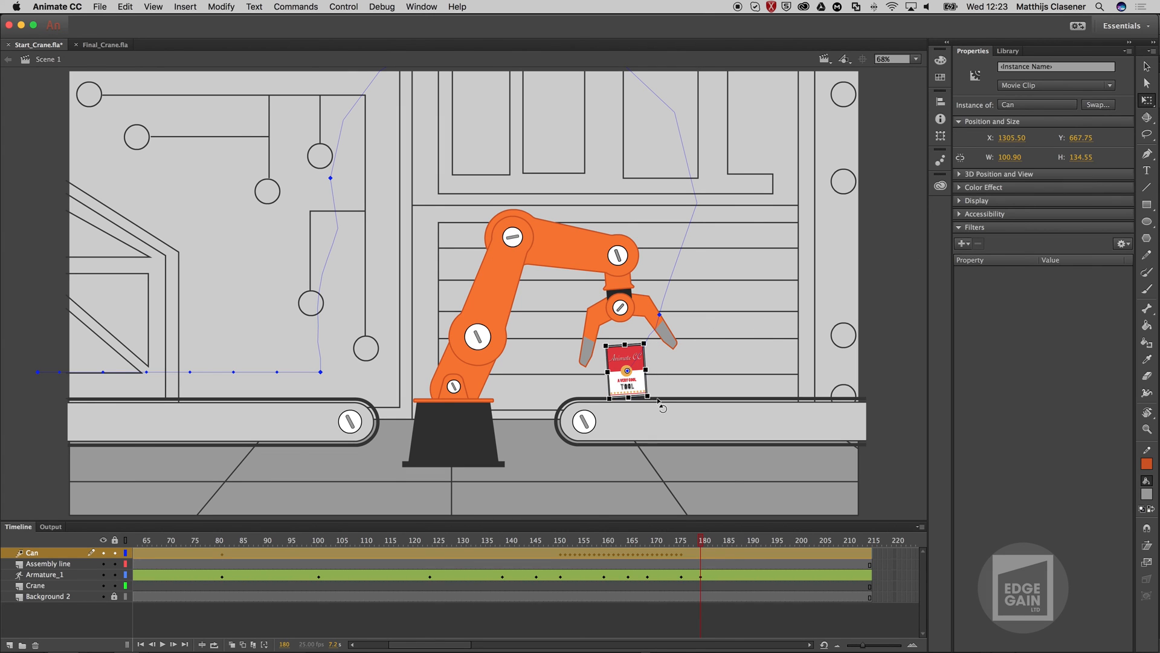
{"action": "left_click_drag", "start_coordinate": [654, 345], "coordinate": [653, 344]}
At frame 192, move the can horizontally along the right-hand conveyor until it is off the stage, at about X 1986.
{"action": "left_click_drag", "start_coordinate": [701, 540], "coordinate": [760, 541]}
{"action": "left_click", "coordinate": [763, 551]}
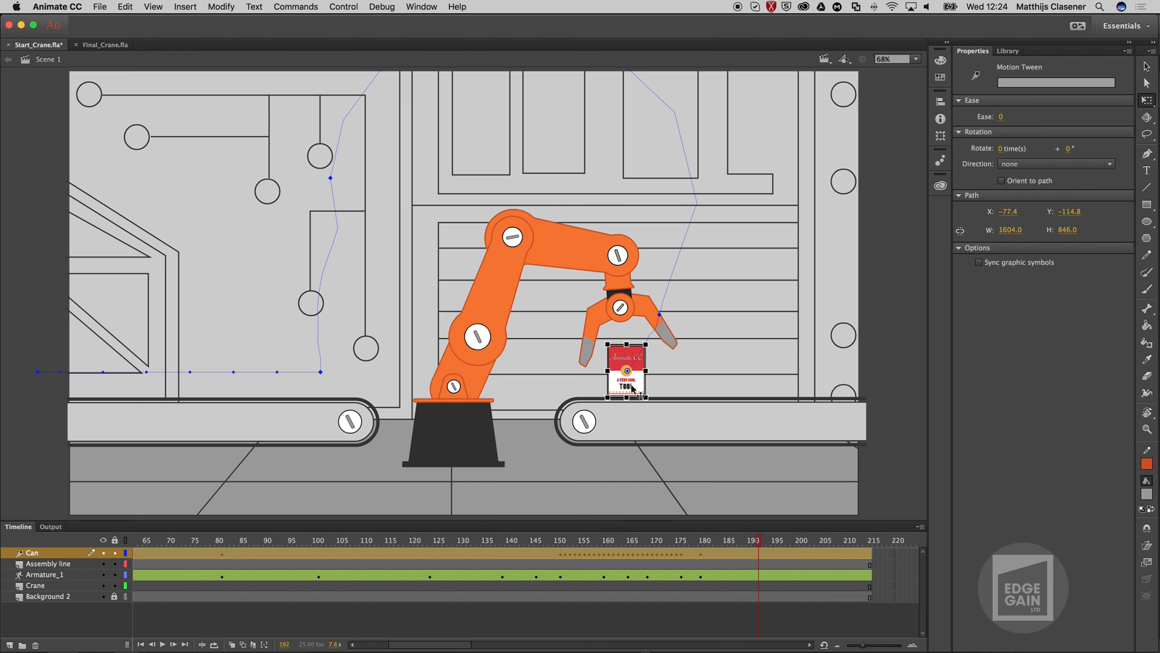
{"action": "left_click_drag", "start_coordinate": [649, 392], "coordinate": [911, 396]}
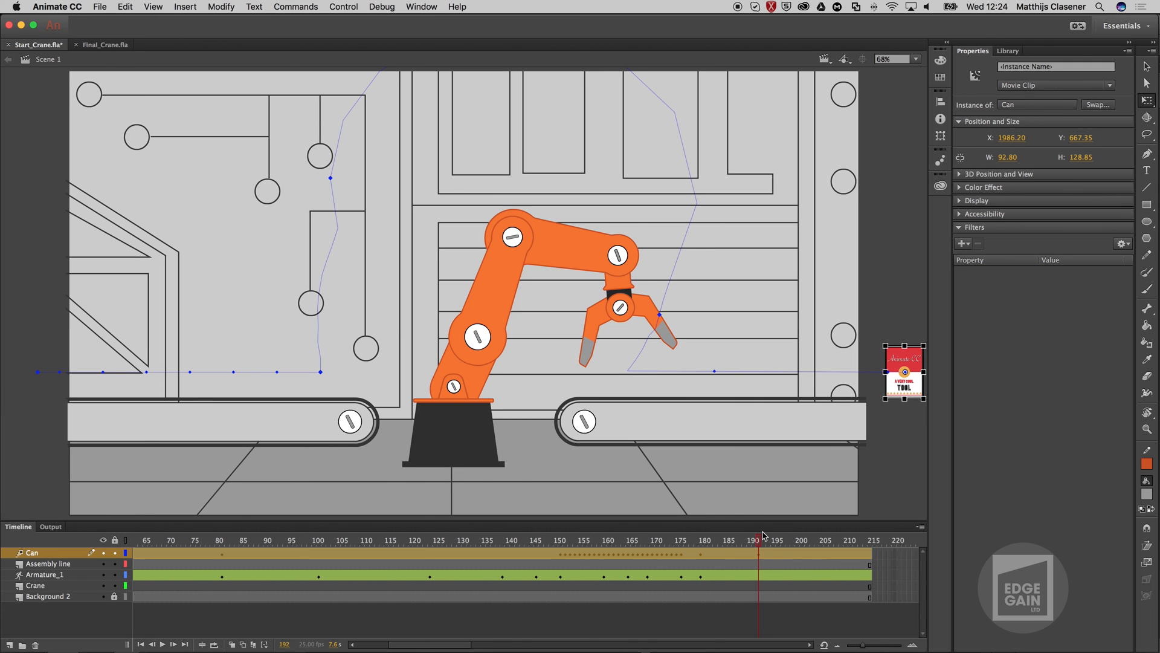
Play back the animation and scrub through the last frames to check how the can is released and leaves the stage.
{"action": "left_click_drag", "start_coordinate": [659, 540], "coordinate": [381, 540]}
{"action": "key", "text": "Return"}
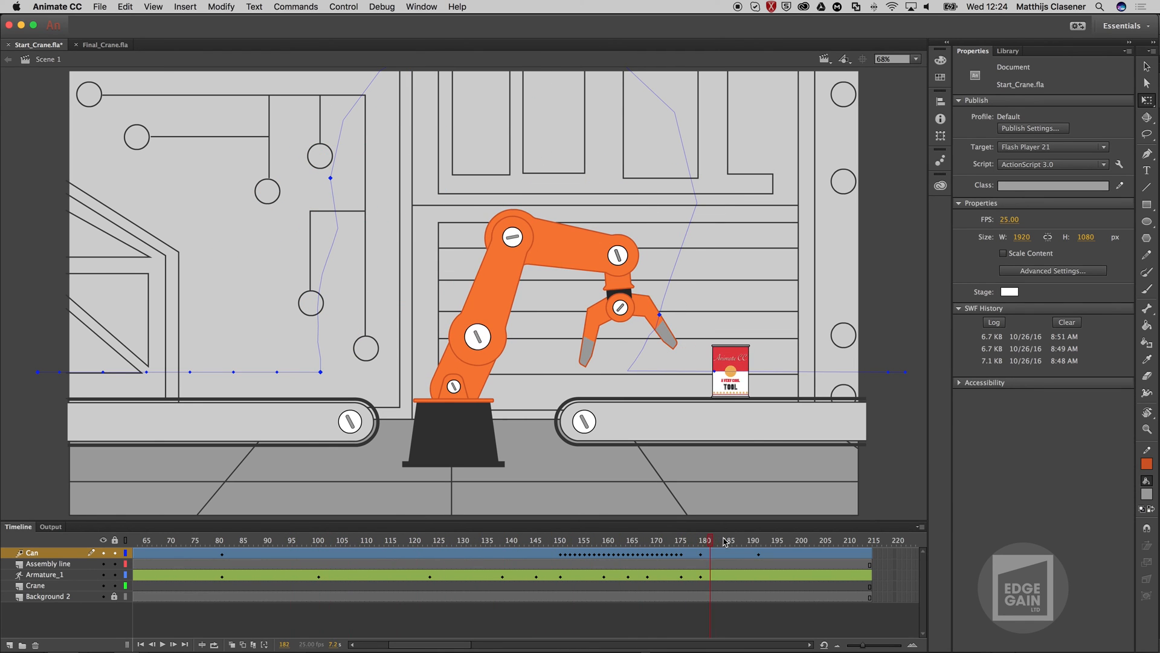
{"action": "left_click_drag", "start_coordinate": [786, 547], "coordinate": [731, 542]}
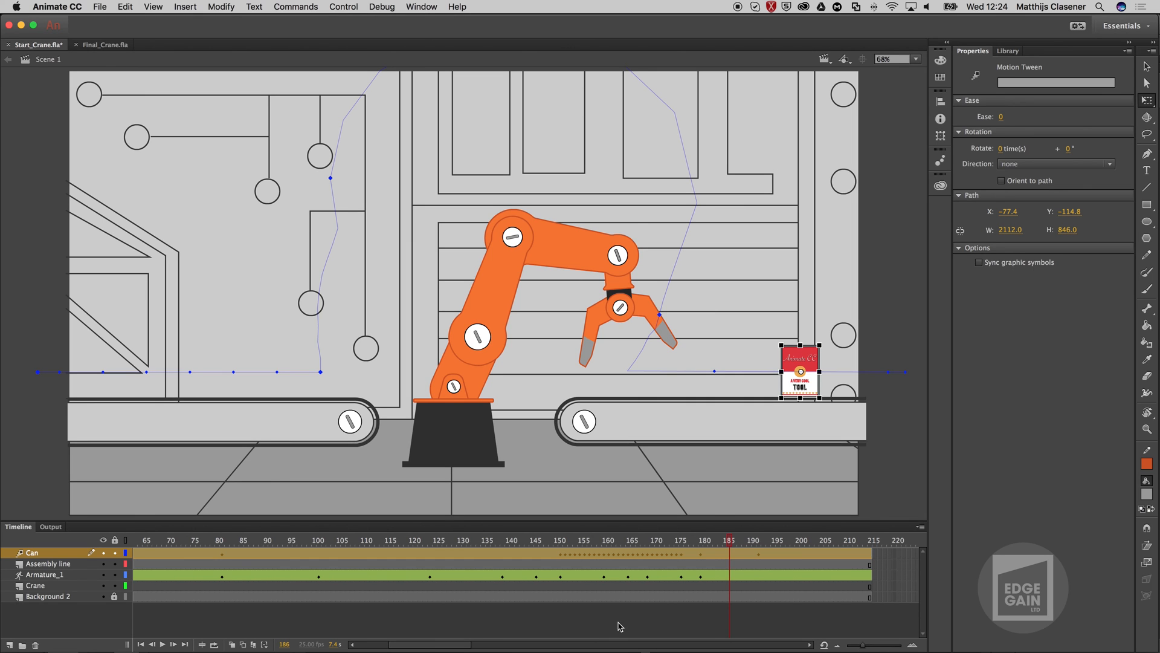
{"action": "mouse_move", "coordinate": [745, 542]}
{"action": "left_mouse_down"}
{"action": "mouse_move", "coordinate": [769, 542]}
{"action": "mouse_move", "coordinate": [758, 542]}
{"action": "left_mouse_up"}
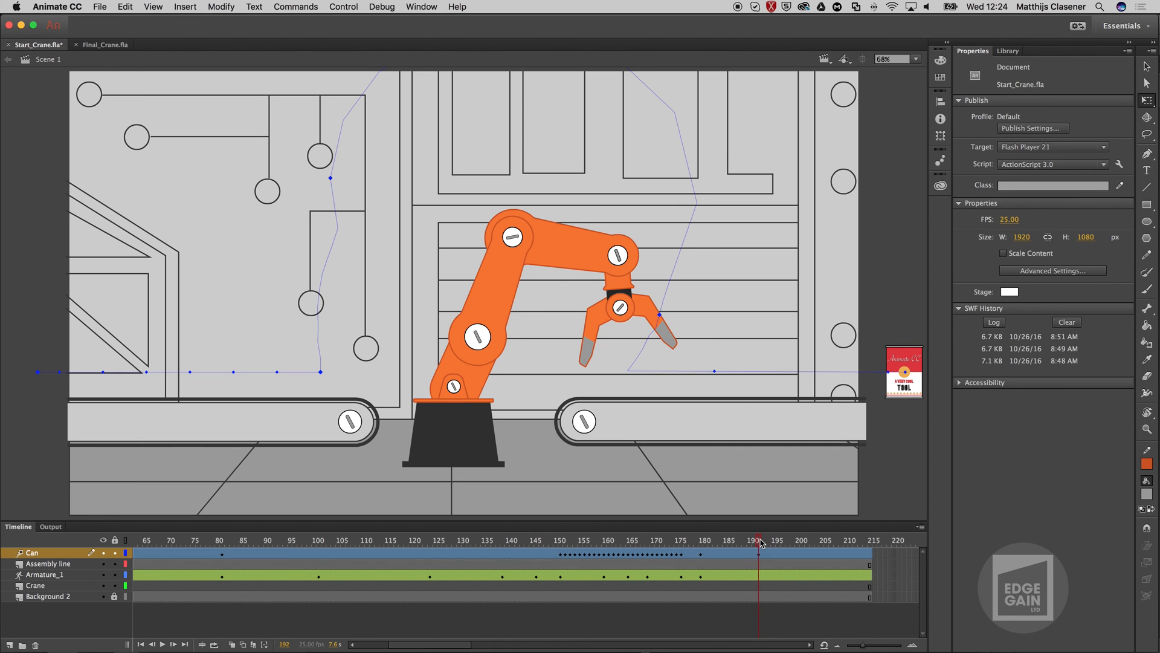
{"action": "left_click", "coordinate": [683, 554]}
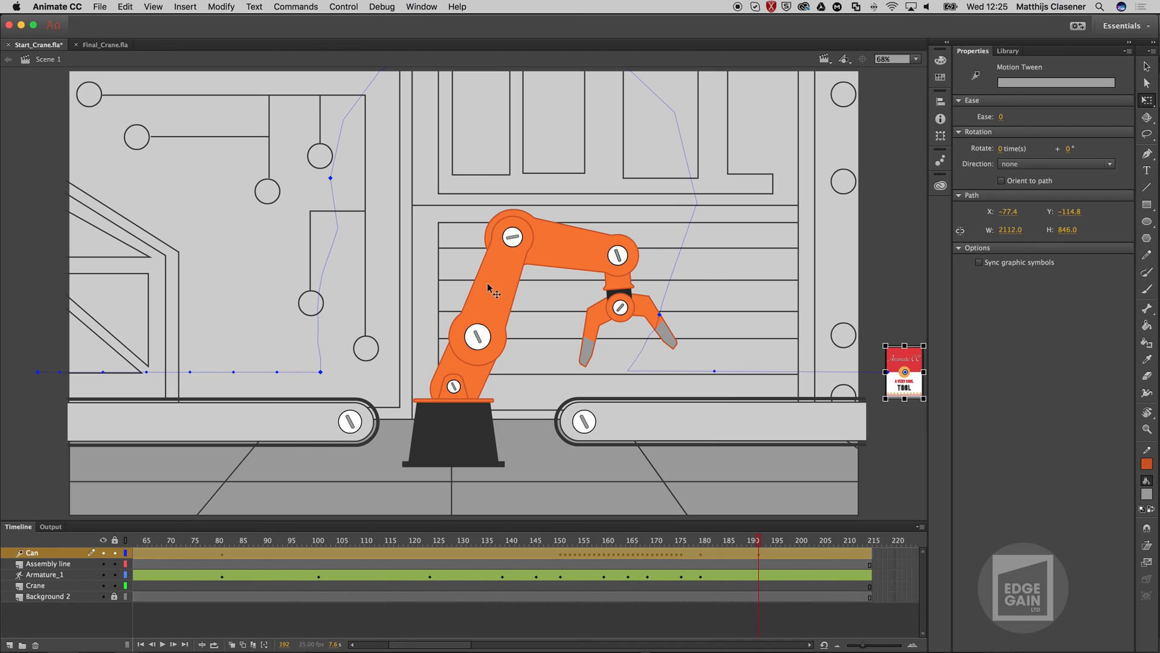
Copy the armature's starting pose from frame 1 of the Armature_1 layer.
{"action": "left_click_drag", "start_coordinate": [412, 644], "coordinate": [348, 644]}
{"action": "left_click", "coordinate": [134, 539]}
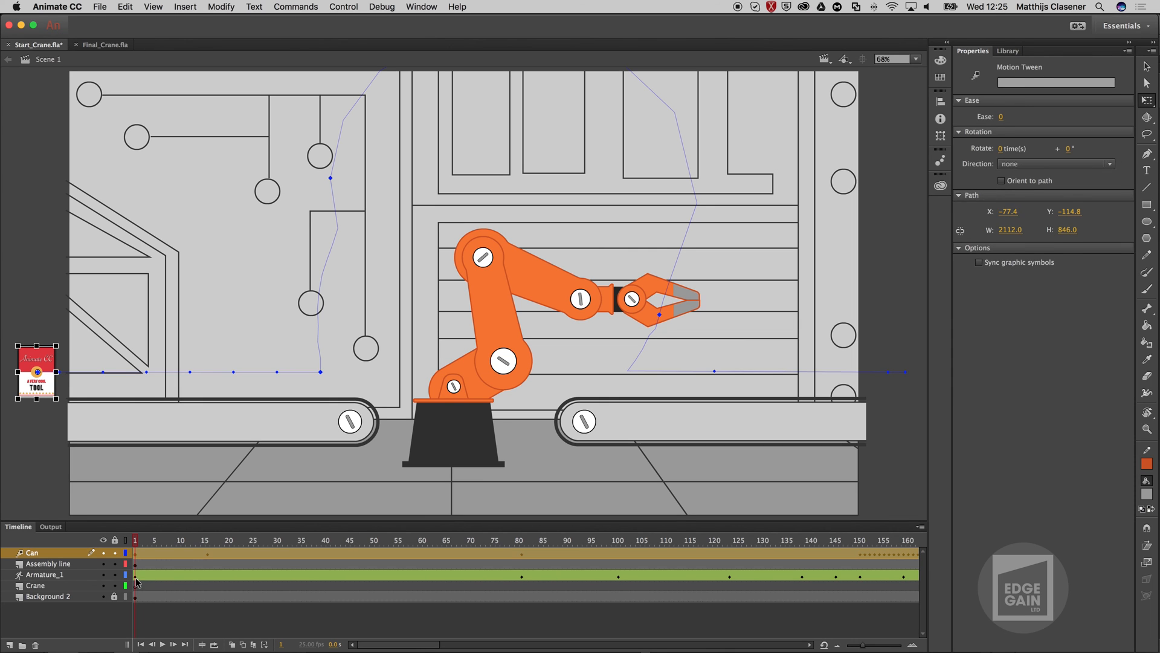
{"action": "left_click", "coordinate": [136, 576]}
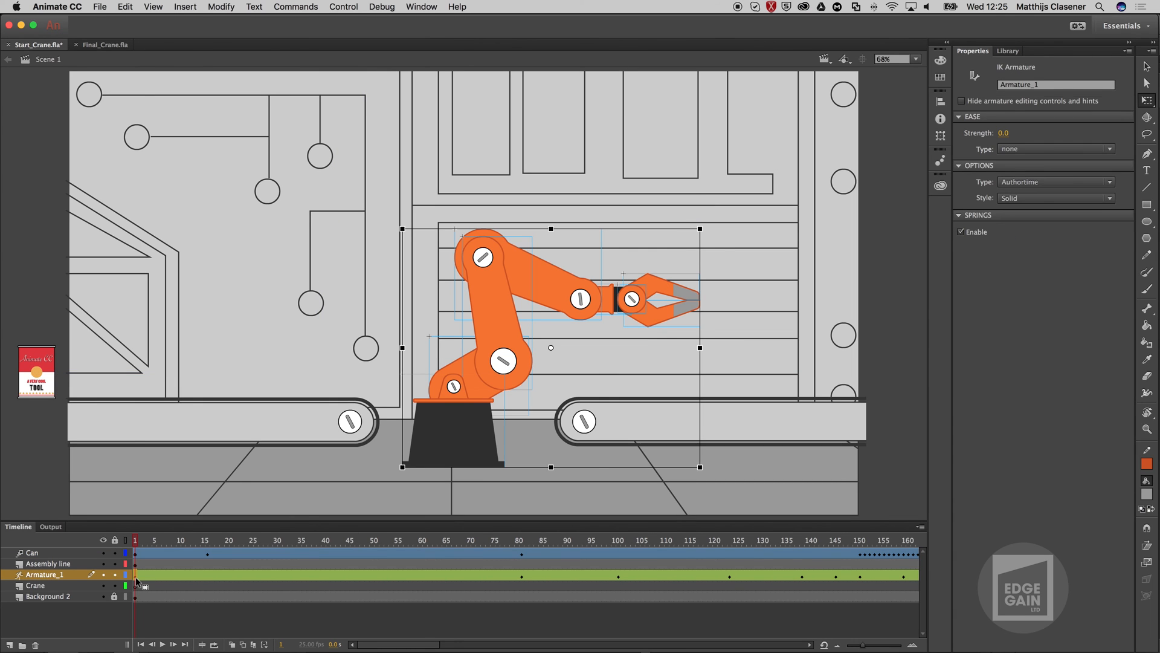
{"action": "right_click", "coordinate": [137, 581]}
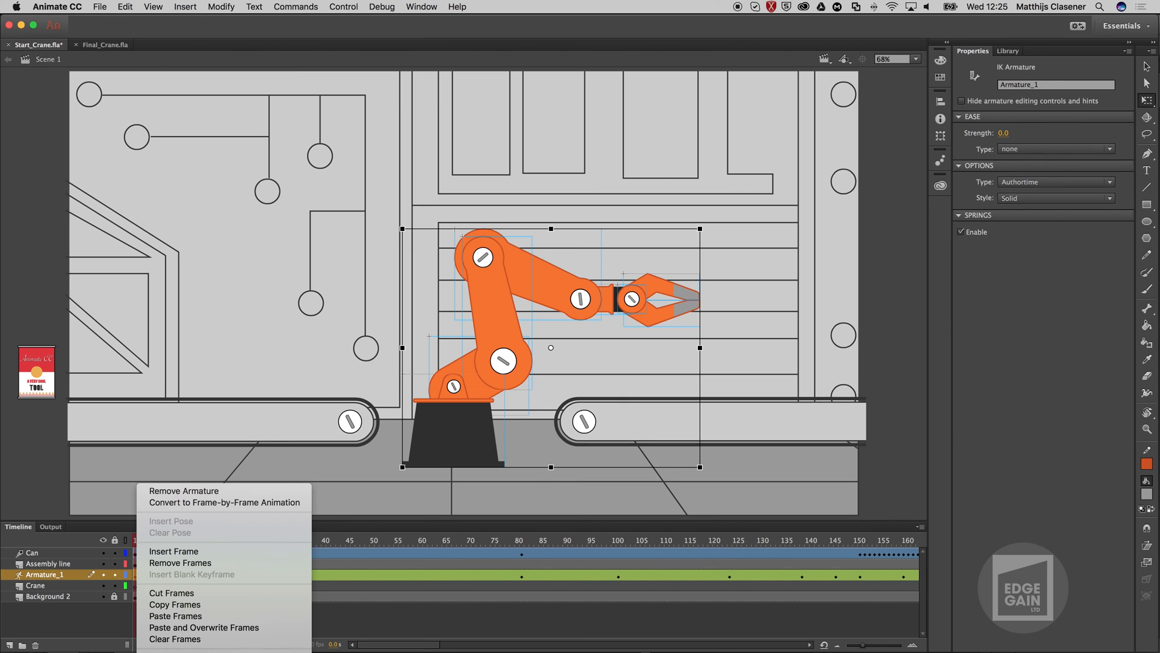
Insert a pose at frame 188 on the Armature_1 layer and return the crane to its starting pose there.
{"action": "left_click", "coordinate": [406, 646]}
{"action": "left_click_drag", "start_coordinate": [406, 645], "coordinate": [461, 647]}
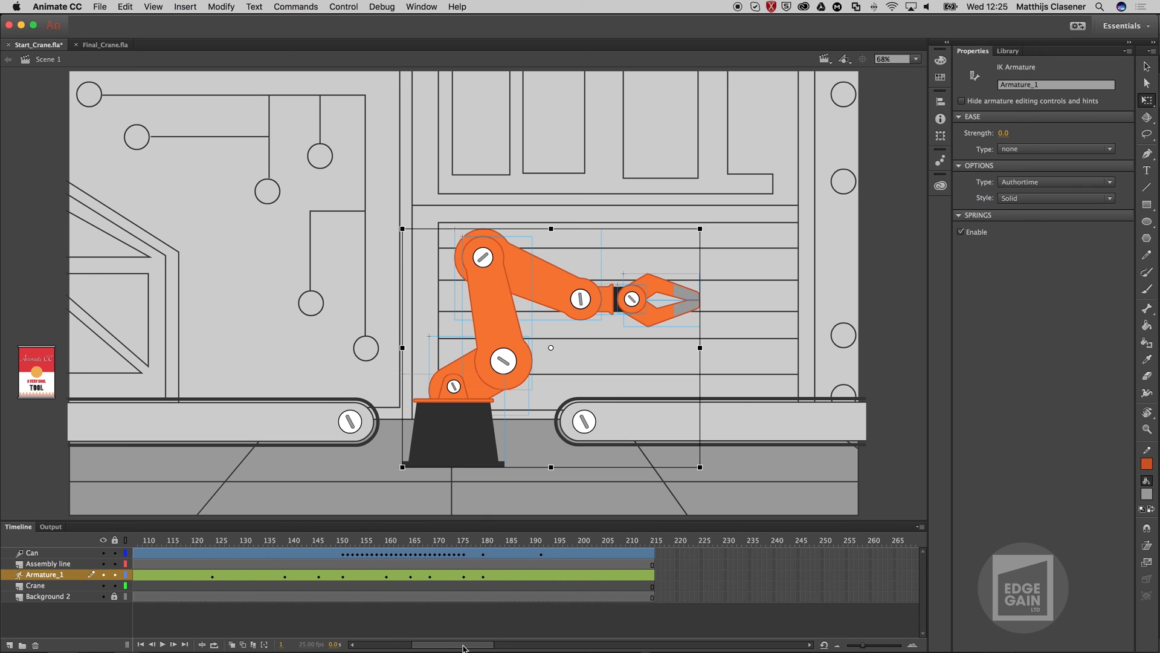
{"action": "left_click", "coordinate": [560, 542]}
{"action": "left_click_drag", "start_coordinate": [558, 540], "coordinate": [525, 542]}
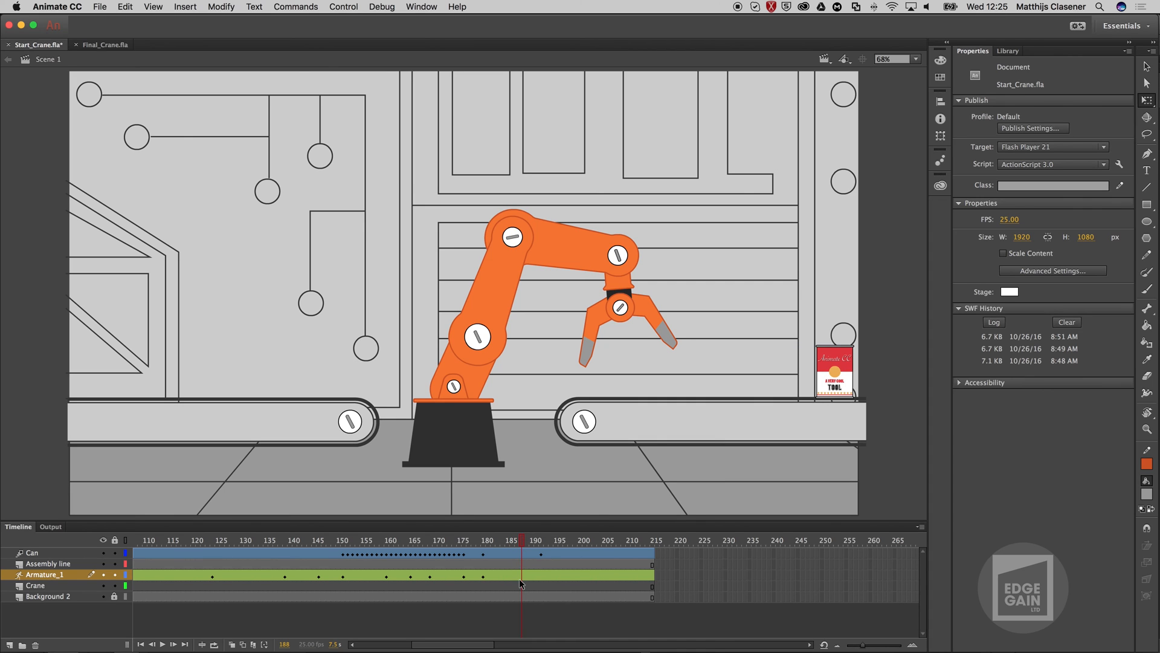
{"action": "right_click", "coordinate": [522, 578]}
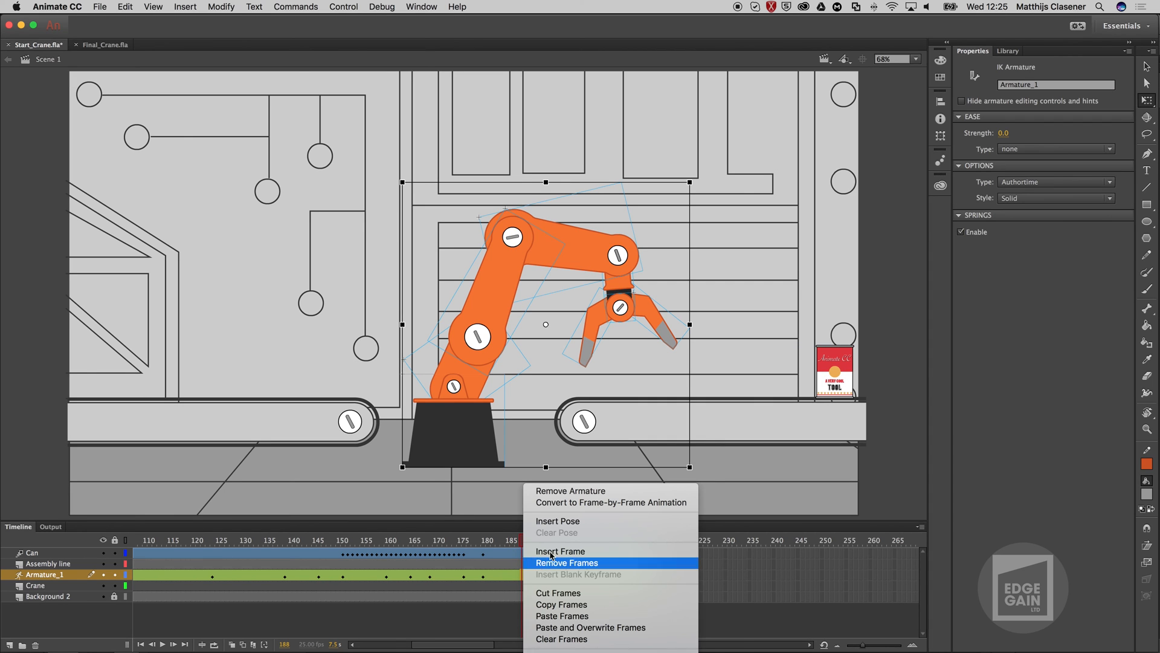
{"action": "left_click", "coordinate": [554, 521]}
{"action": "left_click_drag", "start_coordinate": [521, 539], "coordinate": [549, 544]}
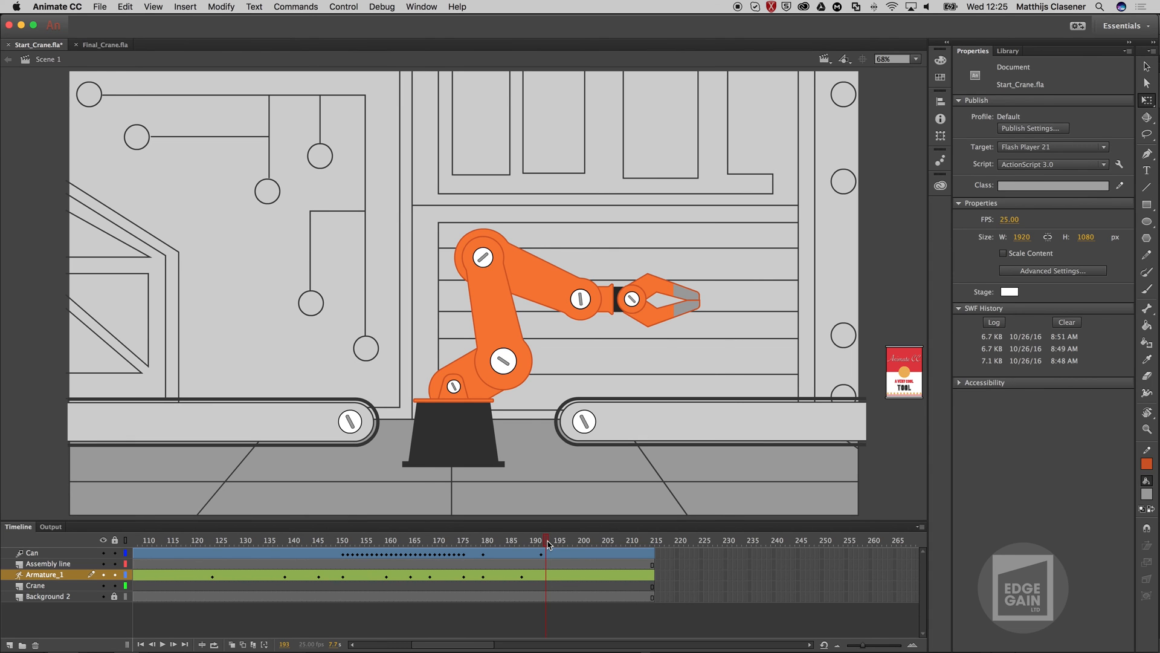
Test the movie to review the complete crane and can animation, and close the preview.
{"action": "key", "text": "super+Return"}
{"action": "key", "text": "super+w"}
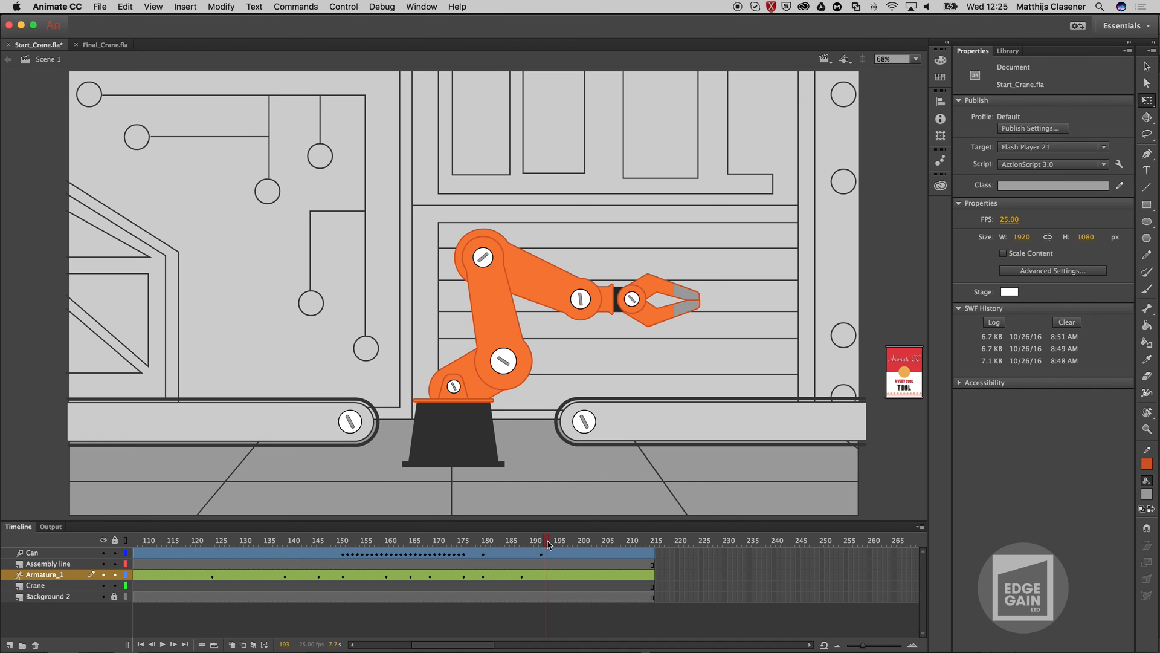
{"action": "key", "text": "super+Return"}
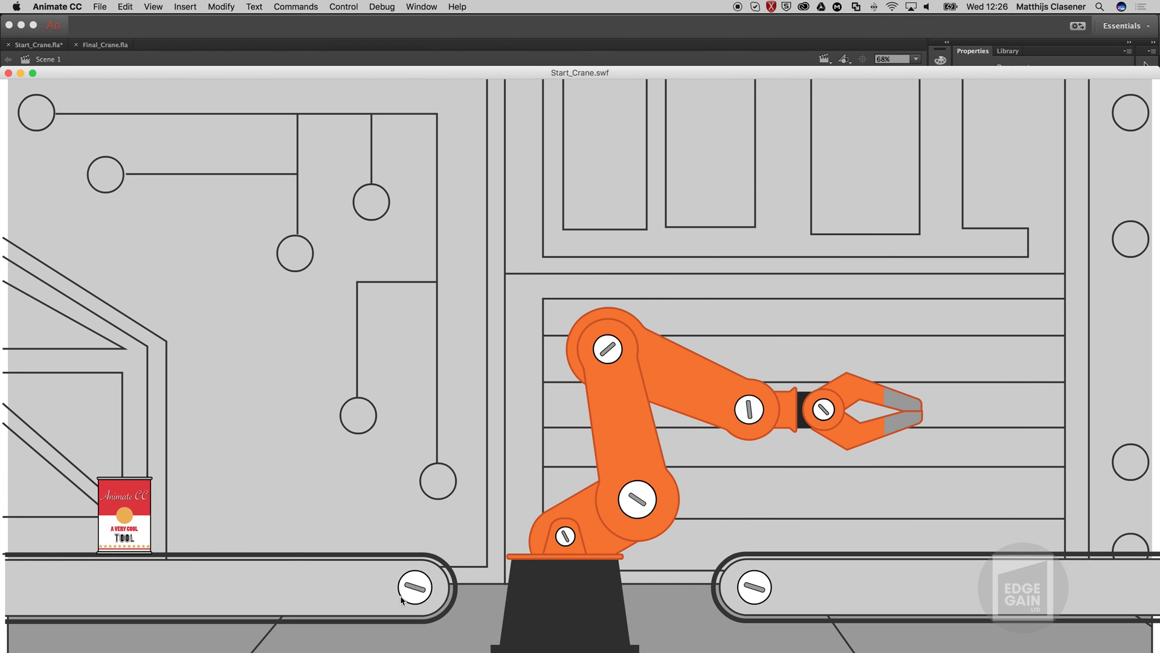
{"action": "left_click", "coordinate": [8, 73]}
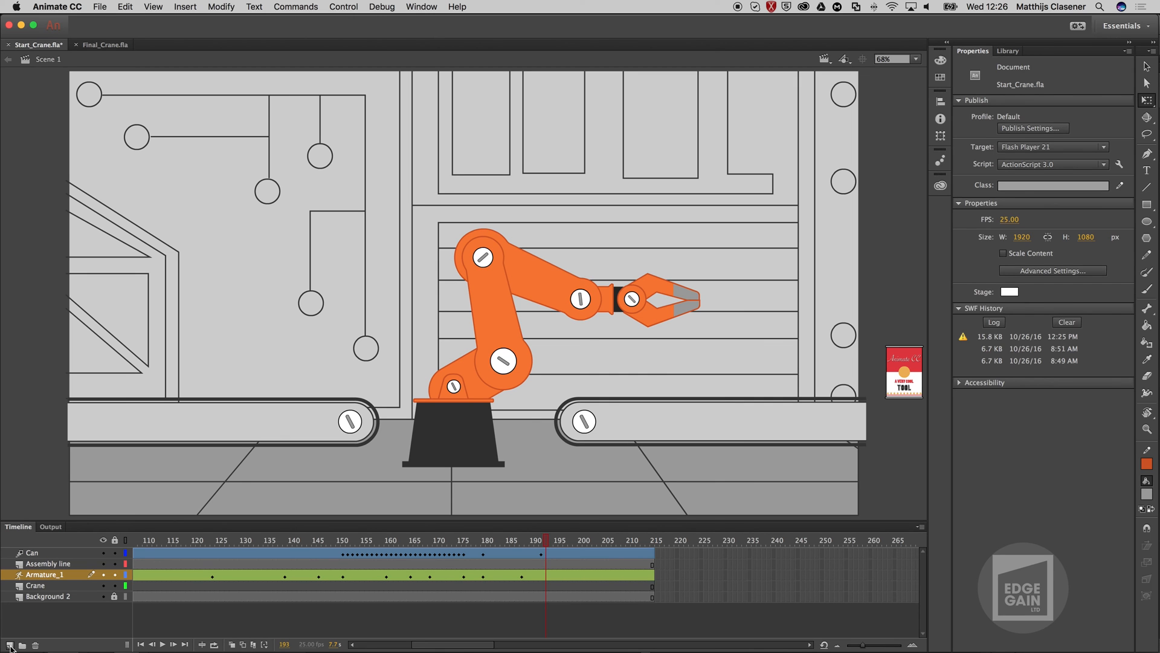
Add a new layer, place it above the Can layer, and name it Actions.
{"action": "left_click", "coordinate": [10, 645]}
{"action": "left_click_drag", "start_coordinate": [22, 574], "coordinate": [23, 551]}
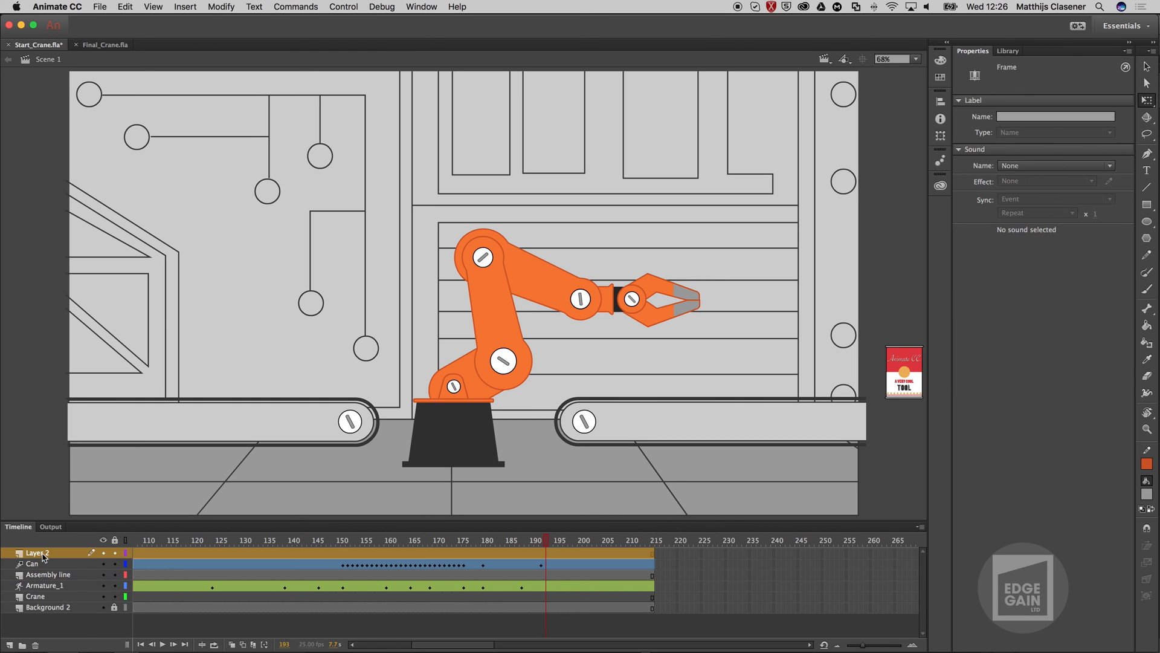
{"action": "double_click", "coordinate": [42, 554]}
{"action": "type", "text": "Ac"}
{"action": "key", "text": "Return"}
Open the Wheel02 conveyor wheel's symbol to examine its rotation tween, and return to the main scene.
{"action": "left_click_drag", "start_coordinate": [440, 651], "coordinate": [380, 648]}
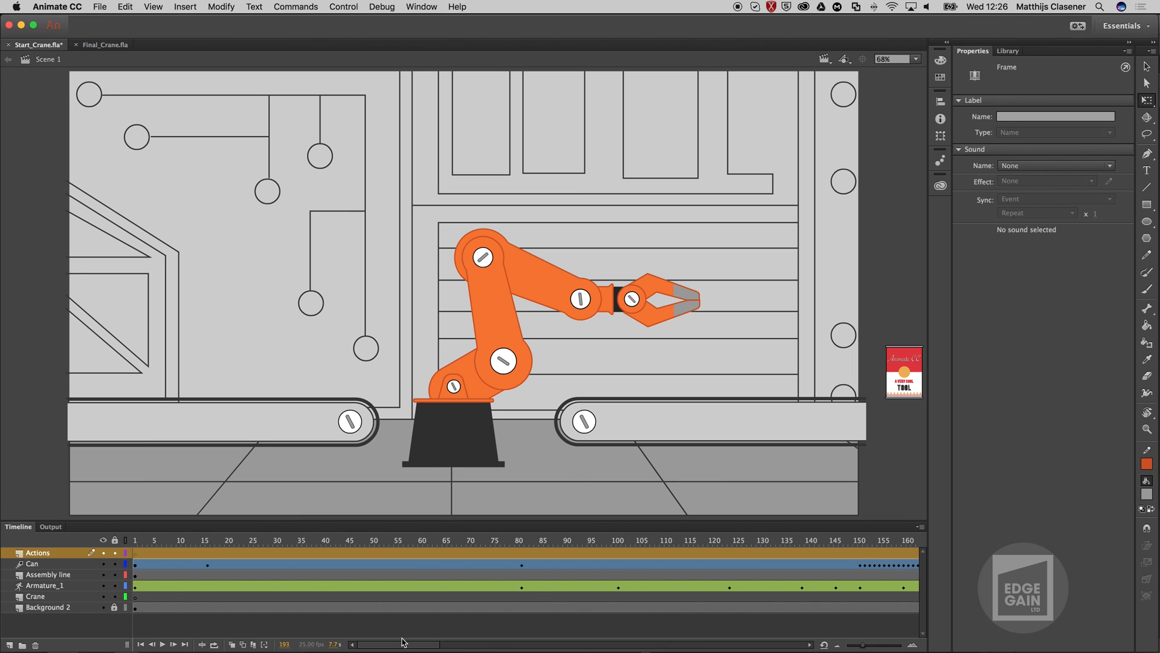
{"action": "left_click", "coordinate": [590, 421]}
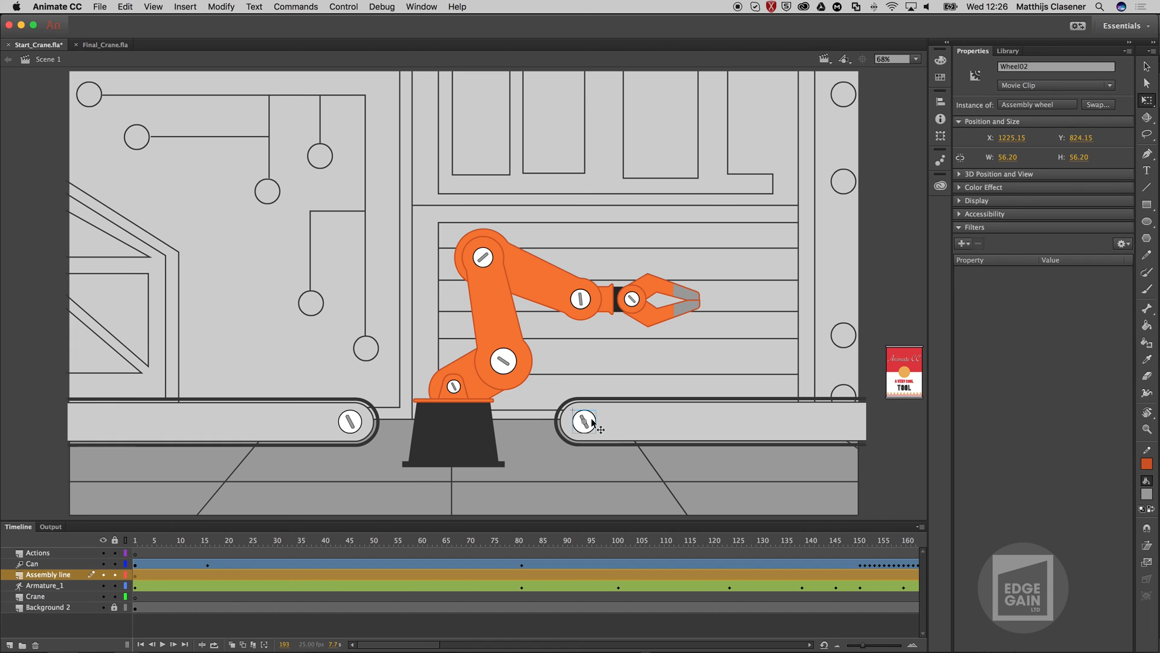
{"action": "double_click", "coordinate": [592, 421]}
{"action": "left_click_drag", "start_coordinate": [156, 541], "coordinate": [123, 539]}
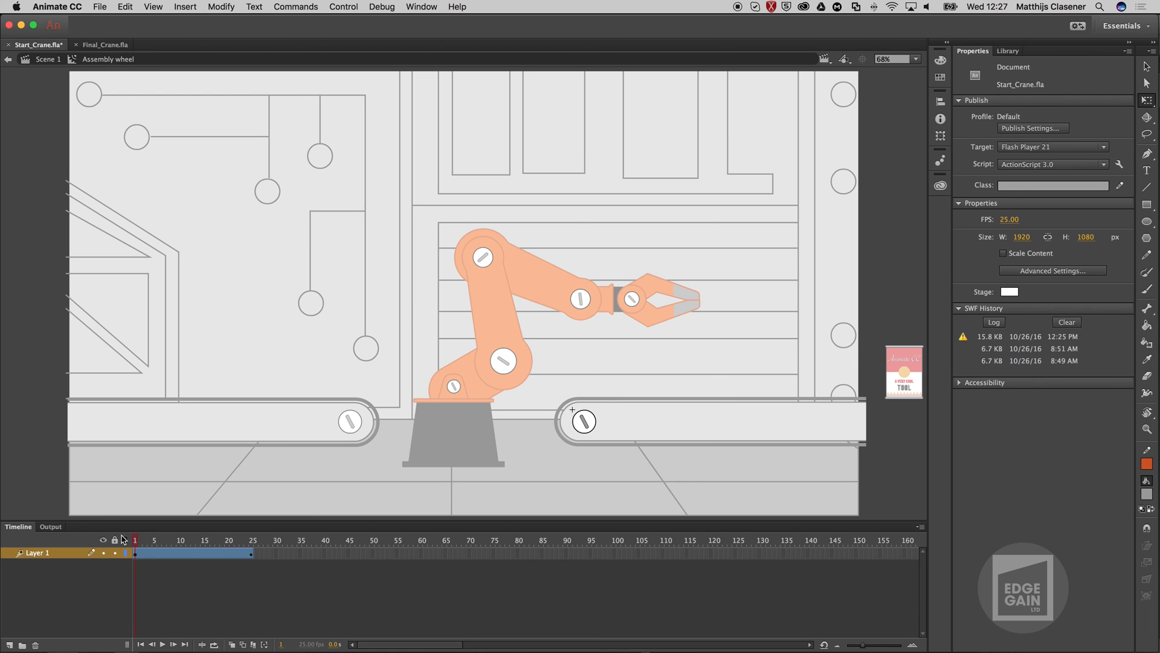
{"action": "double_click", "coordinate": [25, 386]}
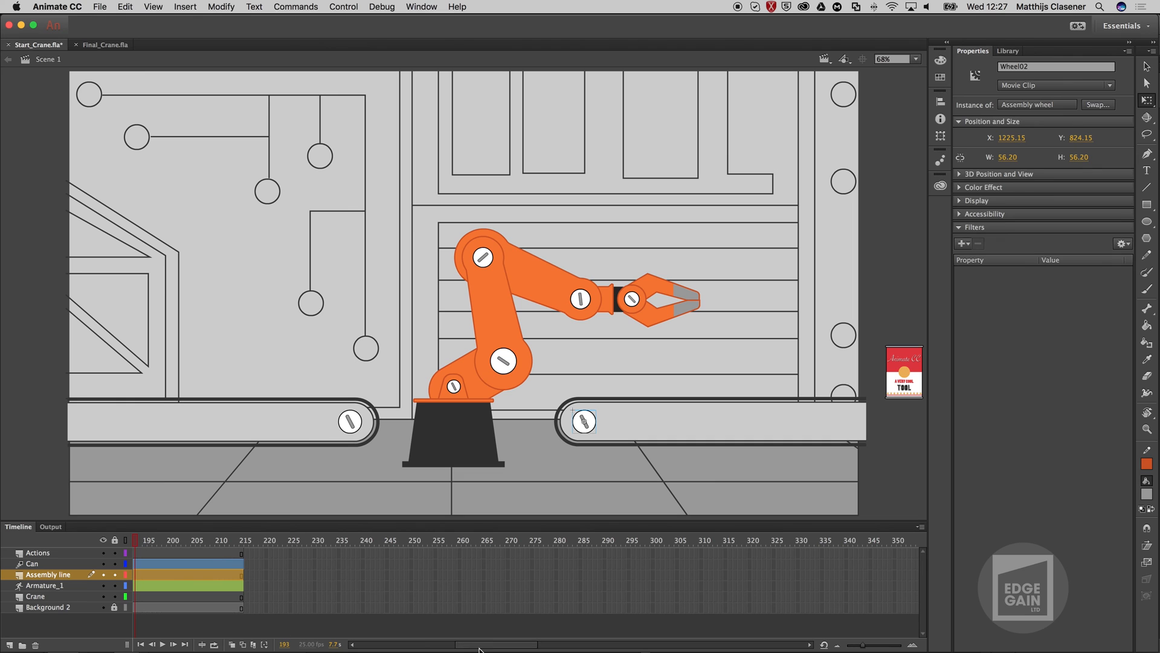
With the right conveyor's wheel selected, add the script Wheel02.stop(); to frame 1 of the Assembly line layer.
{"action": "left_click_drag", "start_coordinate": [479, 649], "coordinate": [378, 649]}
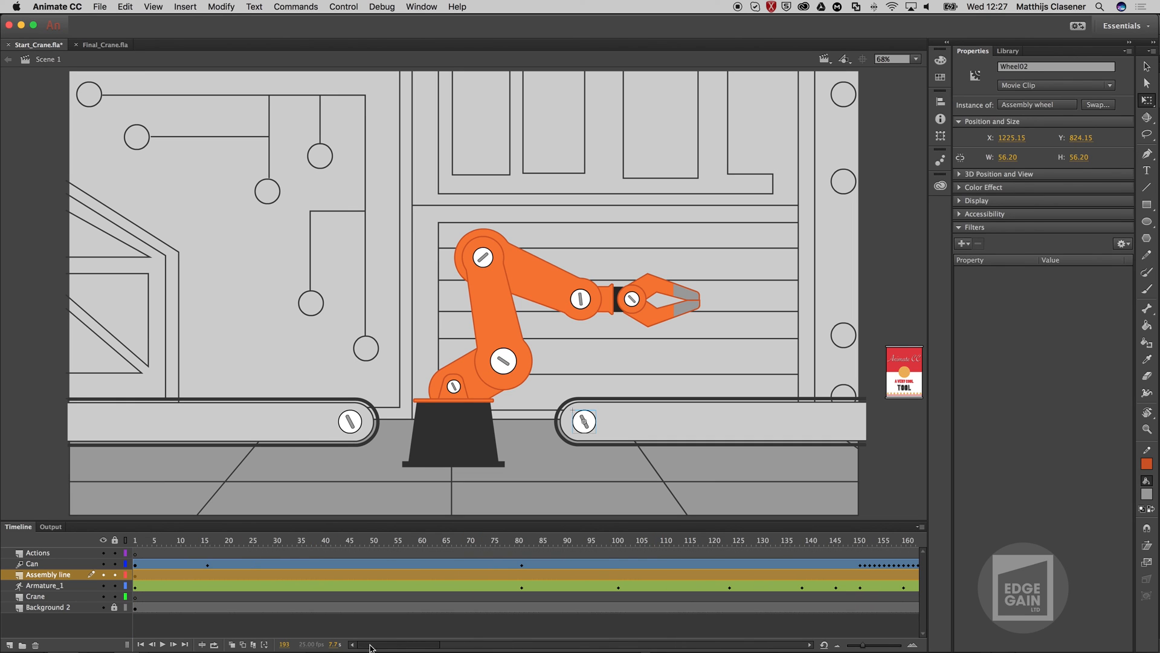
{"action": "left_click", "coordinate": [135, 552]}
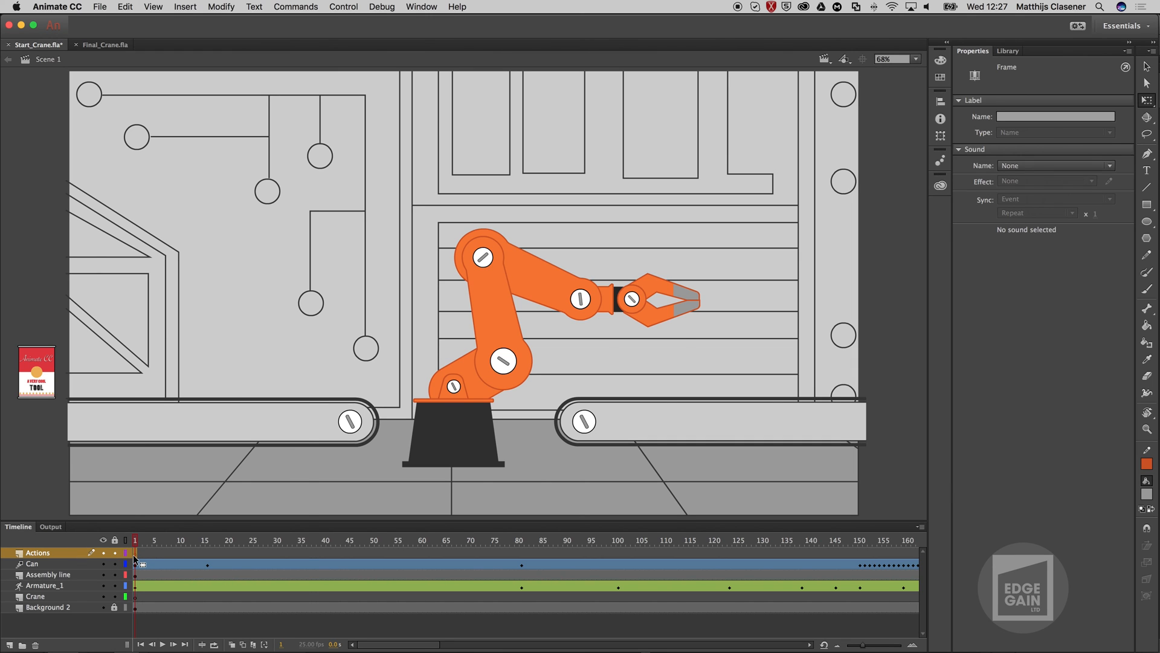
{"action": "right_click", "coordinate": [134, 559]}
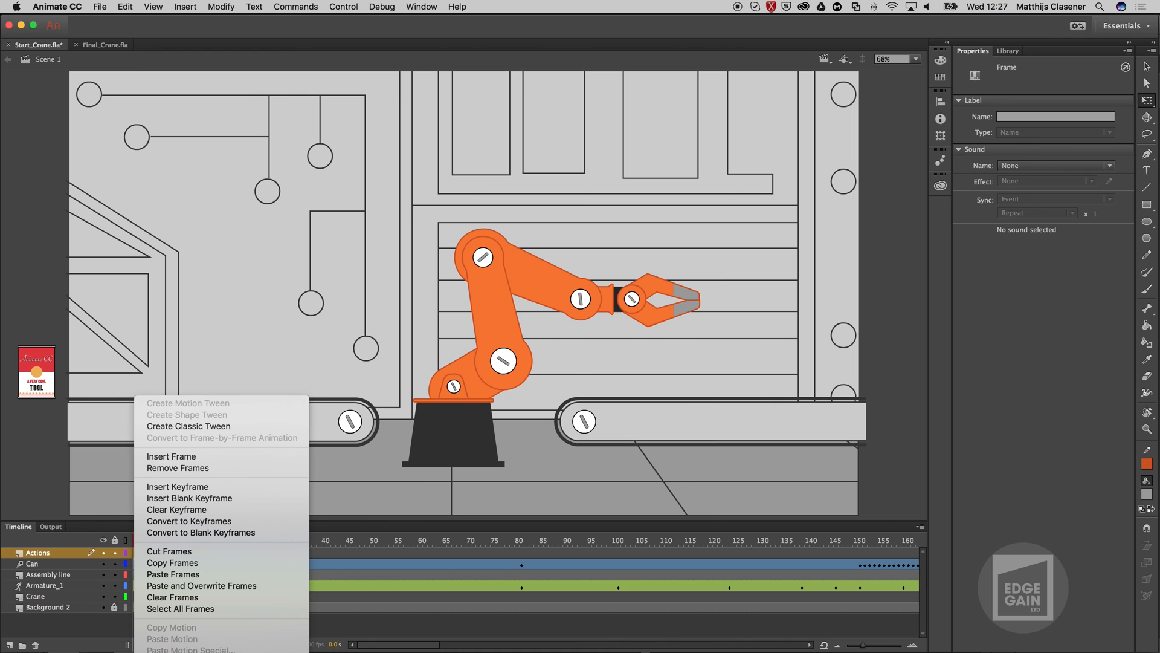
{"action": "left_click", "coordinate": [176, 647]}
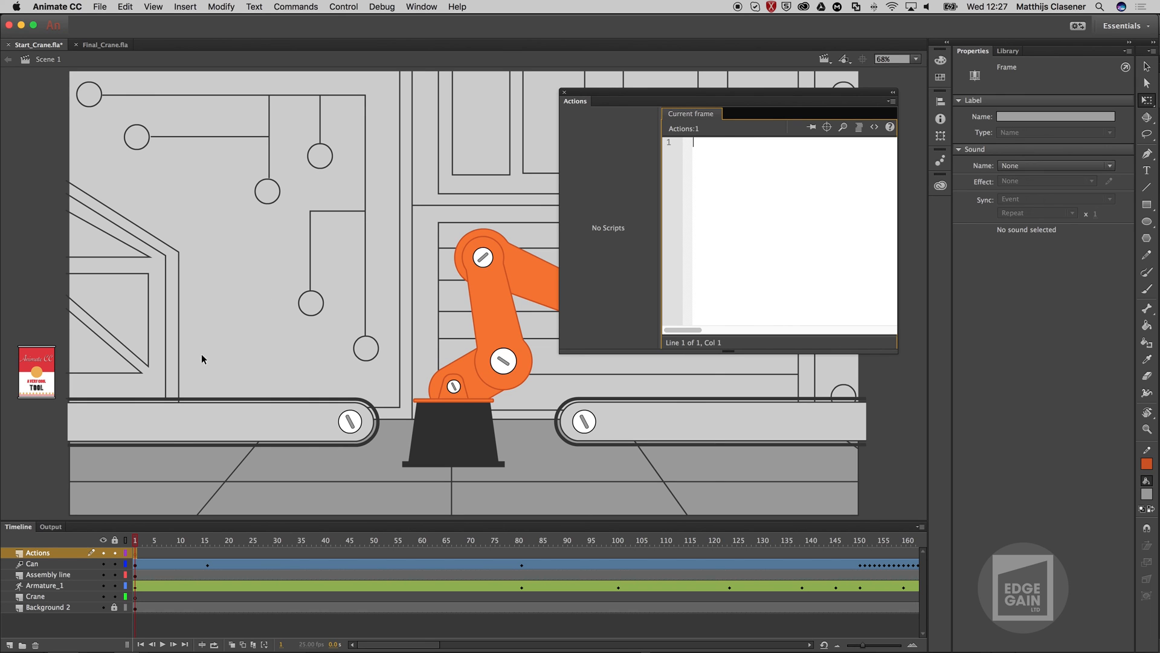
{"action": "left_click", "coordinate": [588, 421]}
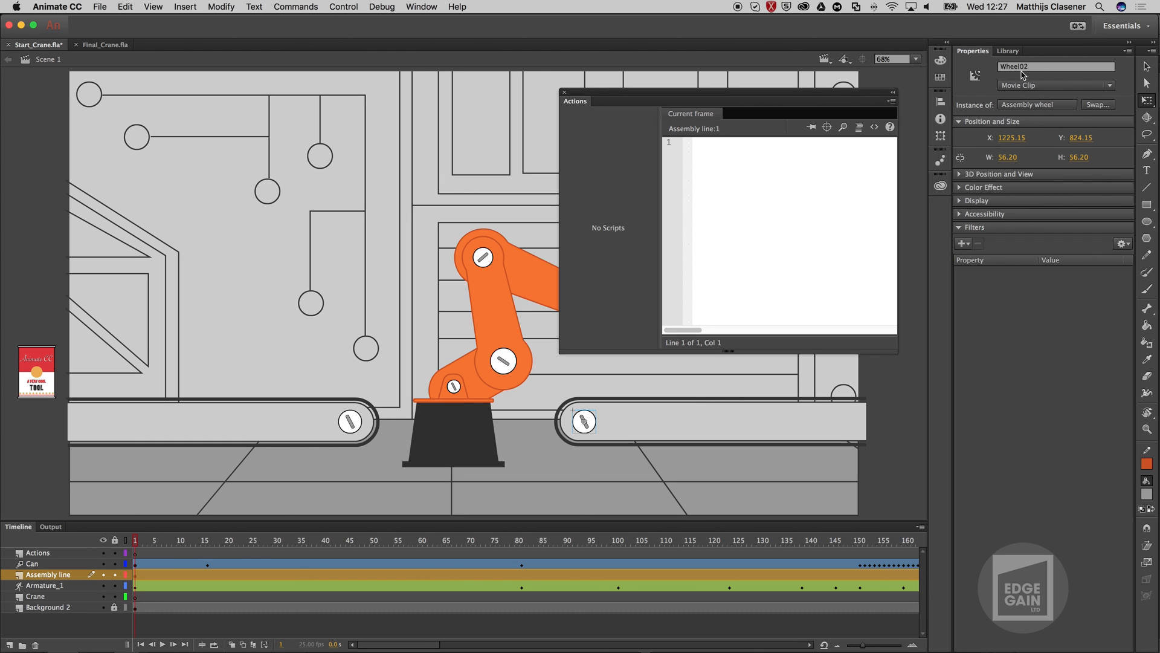
{"action": "left_click", "coordinate": [768, 182]}
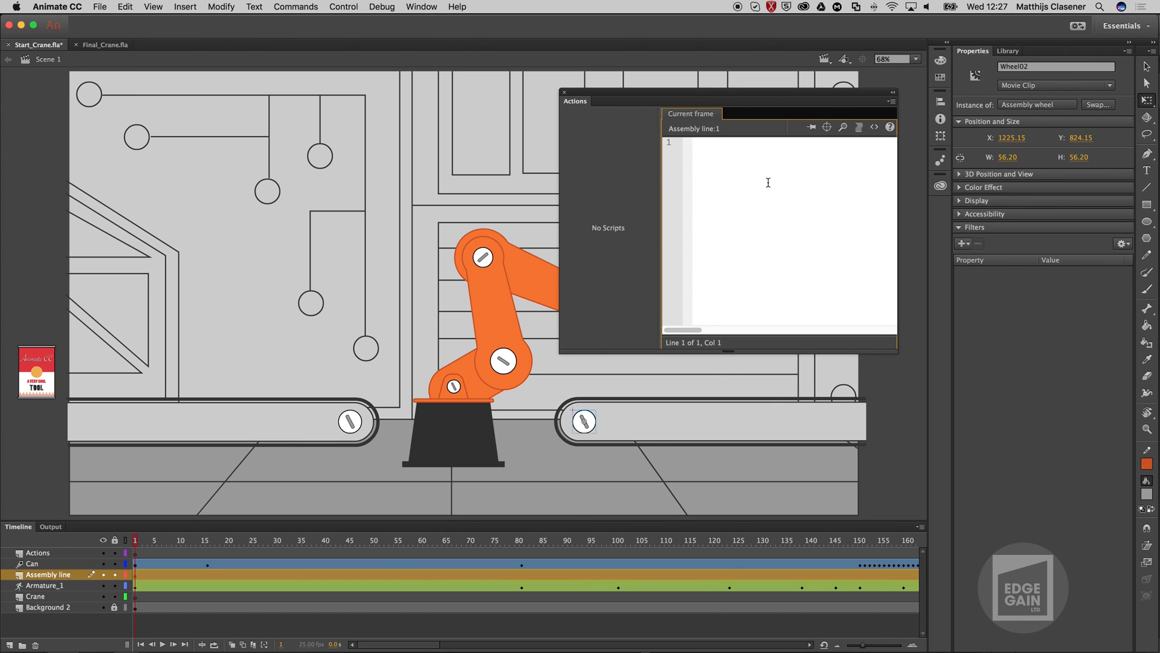
{"action": "type", "text": "Wheel"}
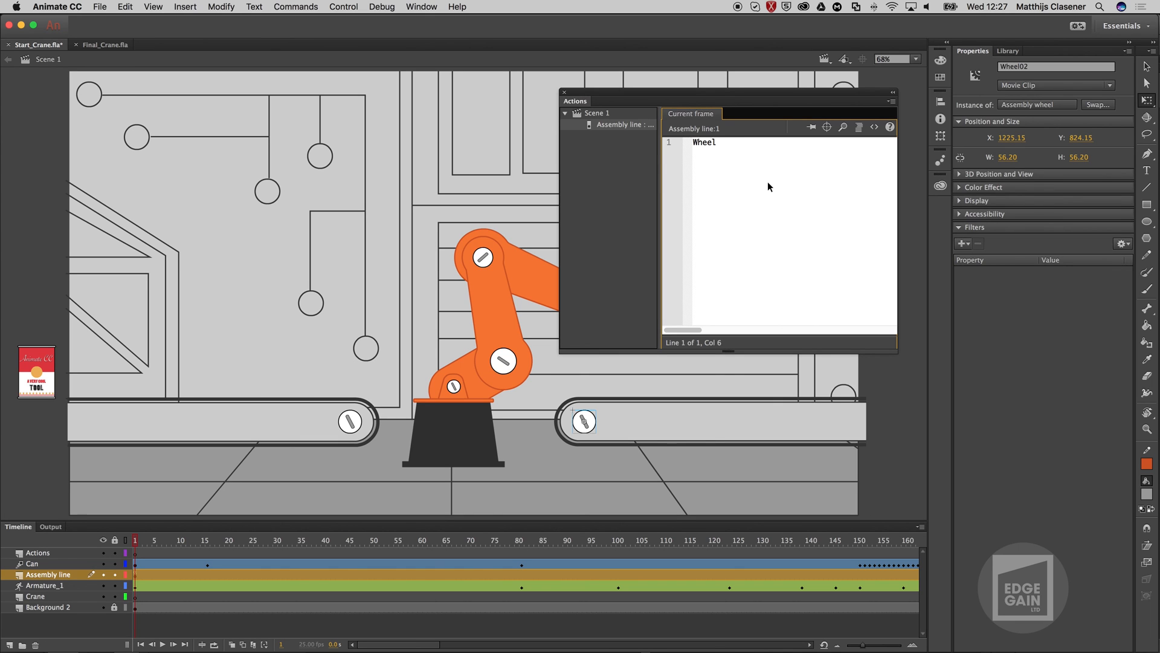
{"action": "type", "text": "02.stop();"}
Insert Wheel01.play(); for the left conveyor's wheel before the stop command in the Assembly line frame 1 script, and close the script editor.
{"action": "left_click", "coordinate": [350, 422]}
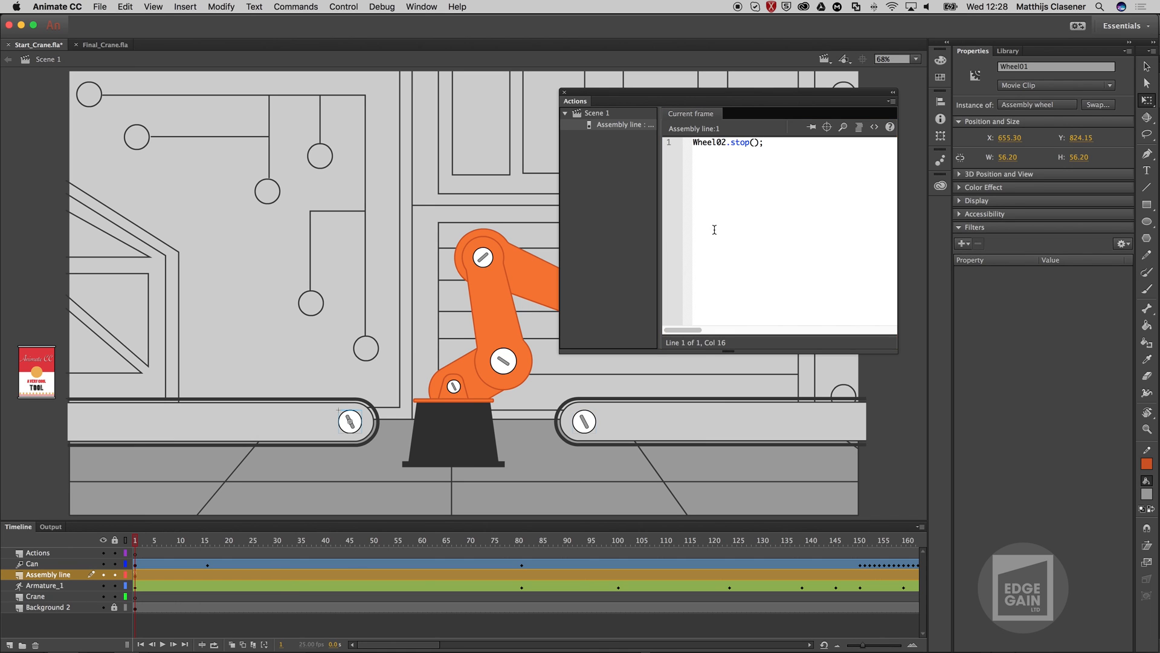
{"action": "left_click", "coordinate": [693, 142]}
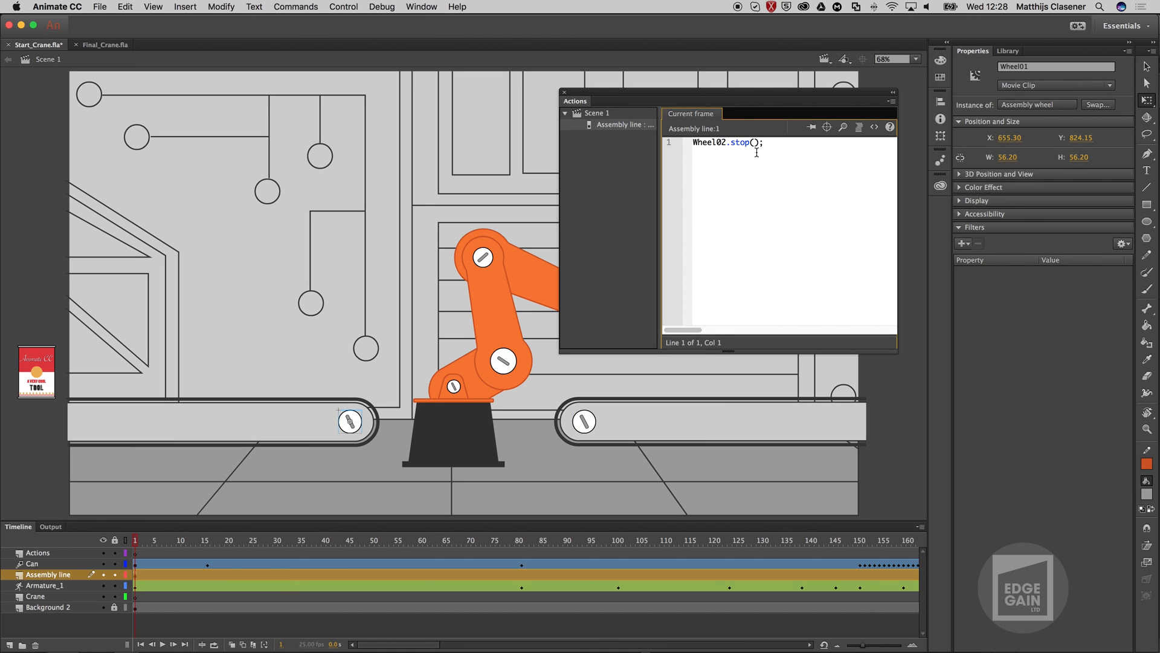
{"action": "type", "text": "Wheel01.play();"}
{"action": "key", "text": "Return"}
{"action": "left_click", "coordinate": [564, 92]}
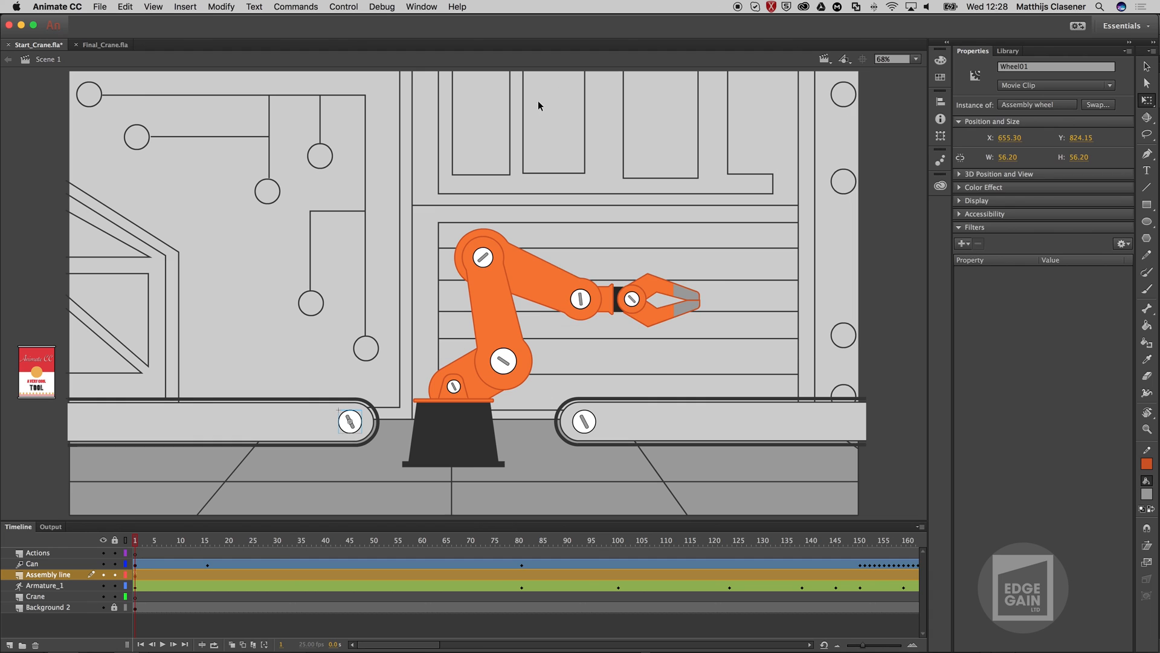
Test the movie to check how both conveyor wheels behave with the frame 1 script, and close the preview.
{"action": "left_click", "coordinate": [47, 201]}
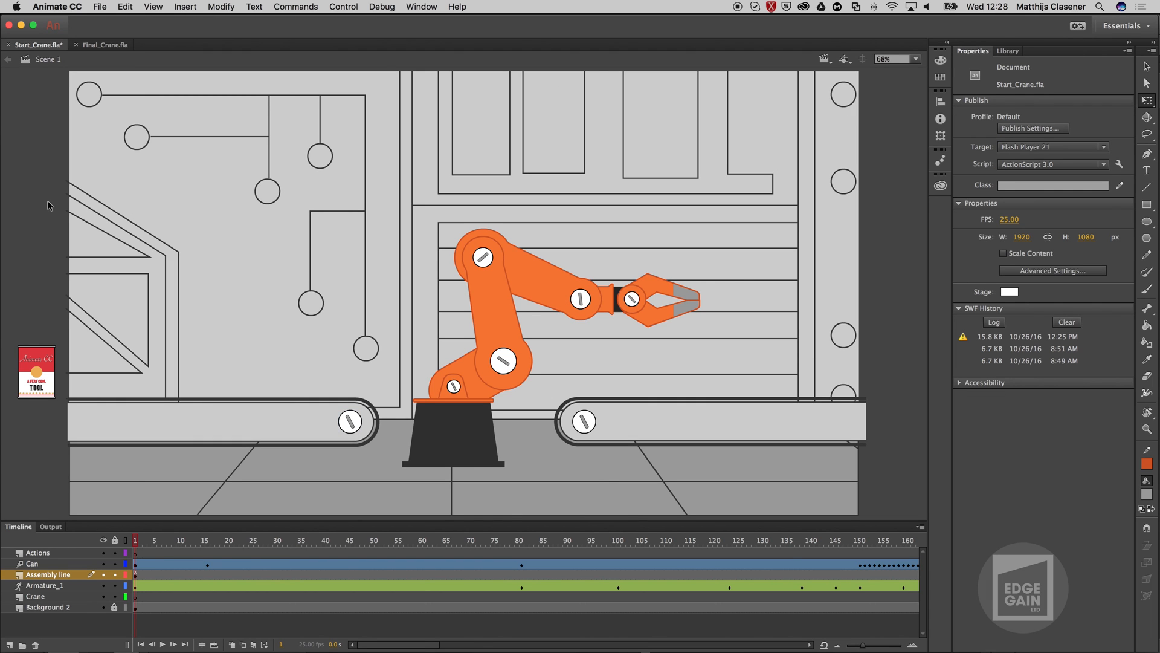
{"action": "key", "text": "super+Return"}
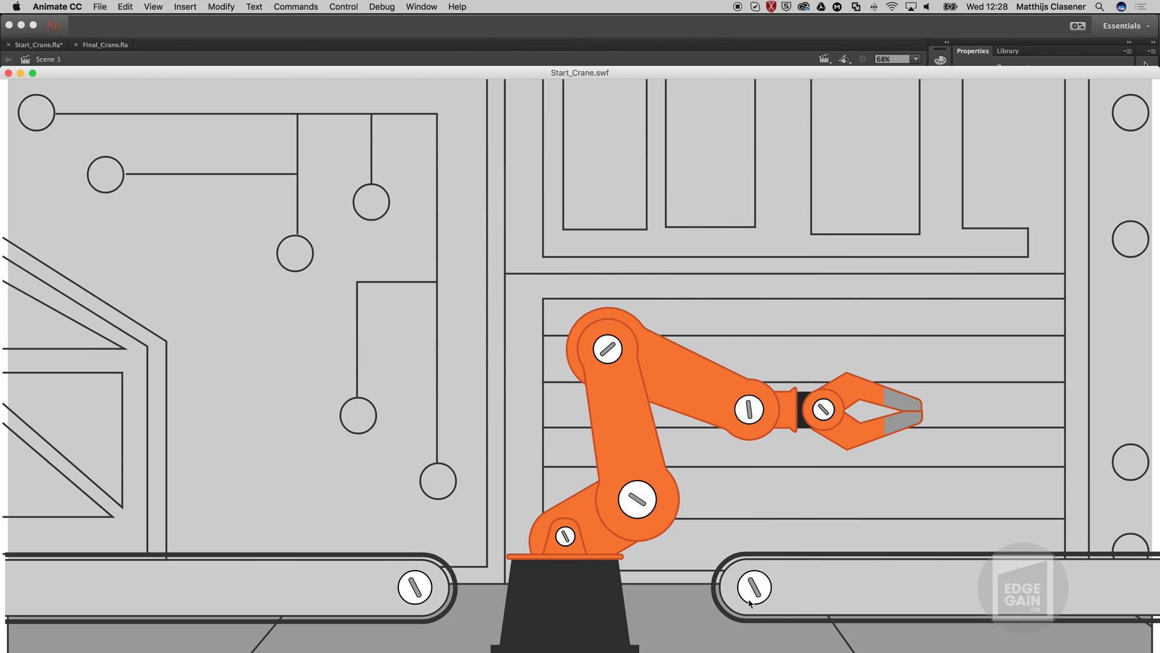
{"action": "left_click", "coordinate": [9, 73]}
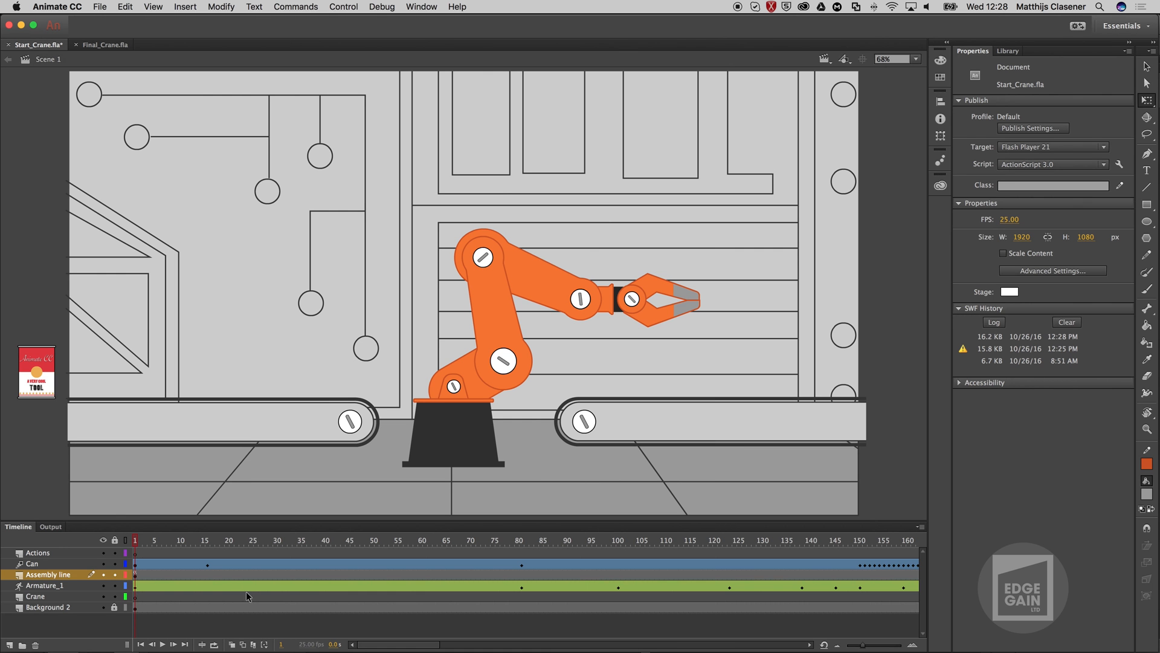
Insert a keyframe at frame 81 on the Actions layer, where the can stops on the left conveyor.
{"action": "left_click_drag", "start_coordinate": [151, 540], "coordinate": [524, 561]}
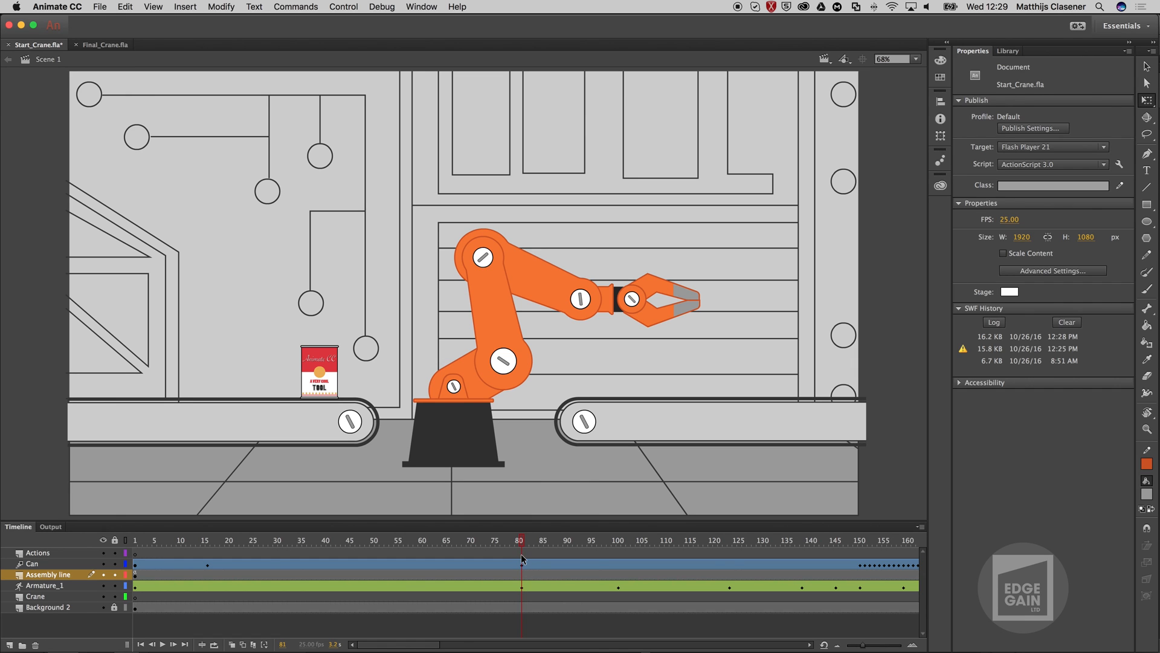
{"action": "left_click", "coordinate": [522, 553]}
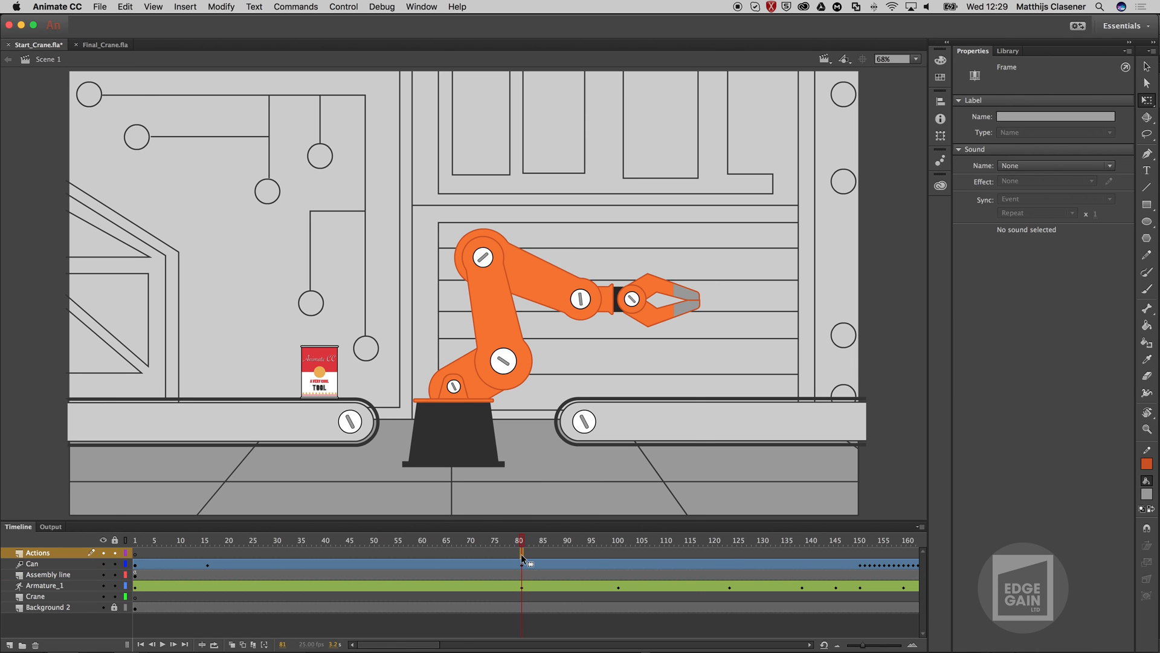
{"action": "right_click", "coordinate": [523, 558]}
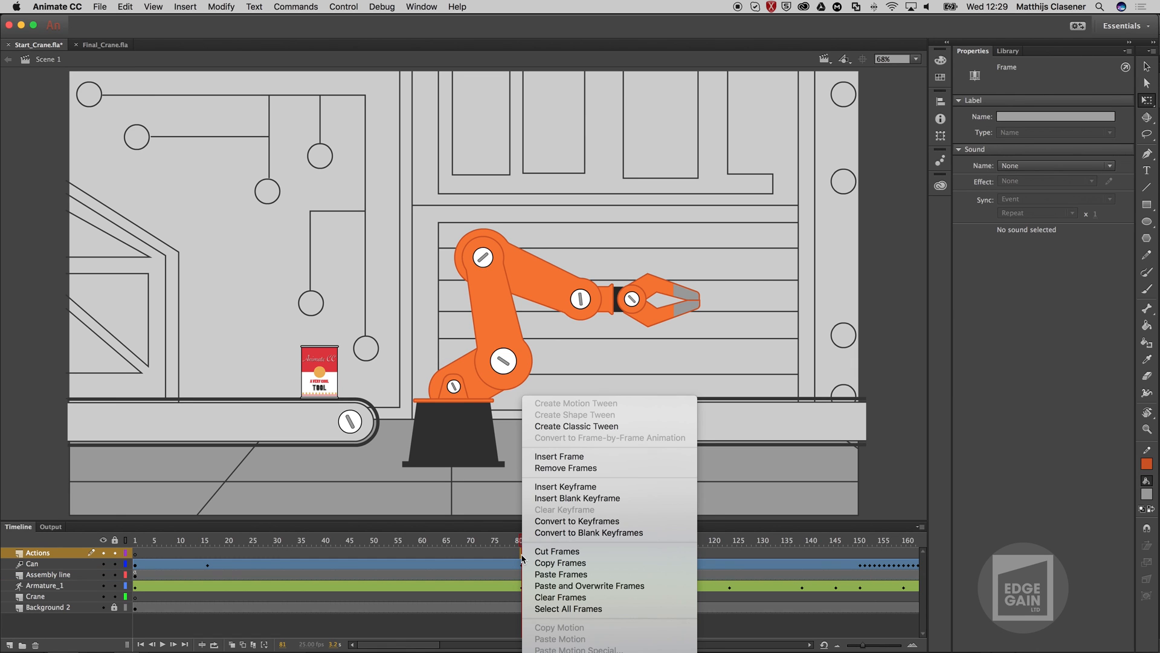
{"action": "left_click", "coordinate": [577, 491]}
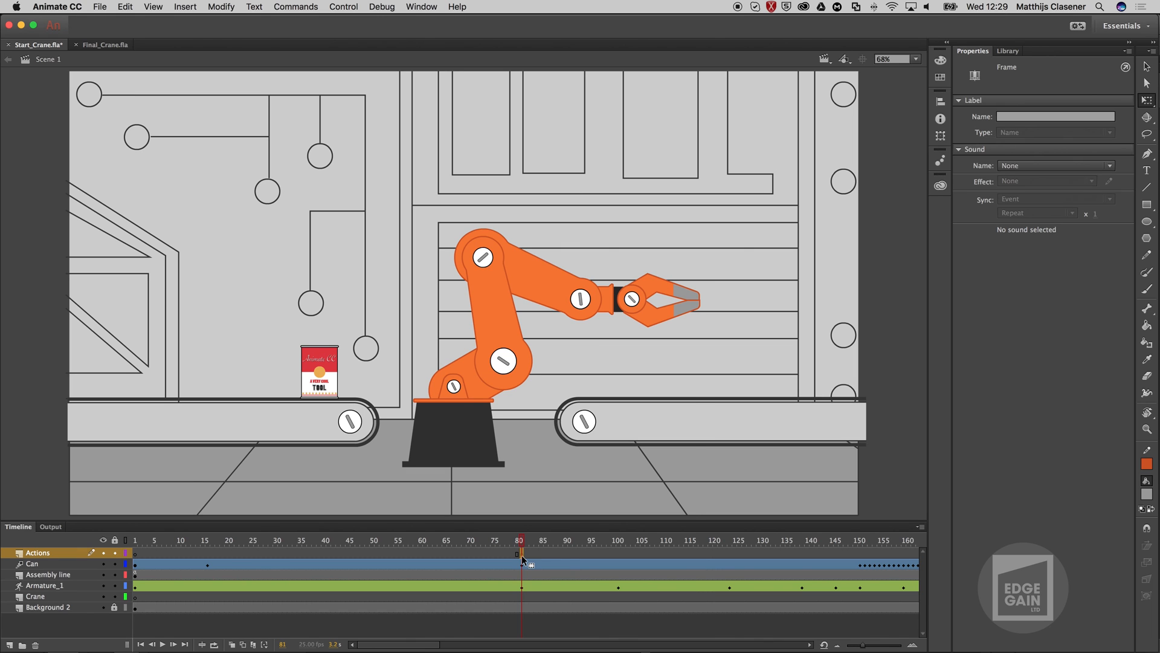
Add the script Wheel01.stop(); to frame 81 of the Actions layer, and test the movie to check the left wheel.
{"action": "right_click", "coordinate": [522, 559]}
{"action": "key", "text": "Escape"}
{"action": "key", "text": "F9"}
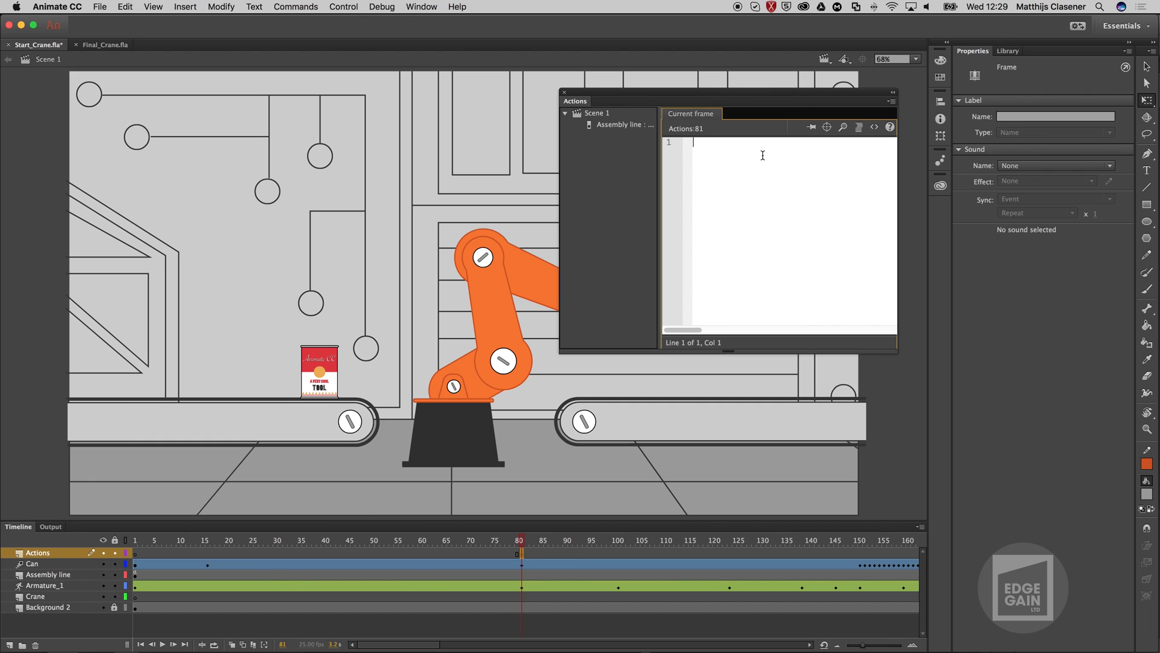
{"action": "type", "text": "Wheel01.stop();"}
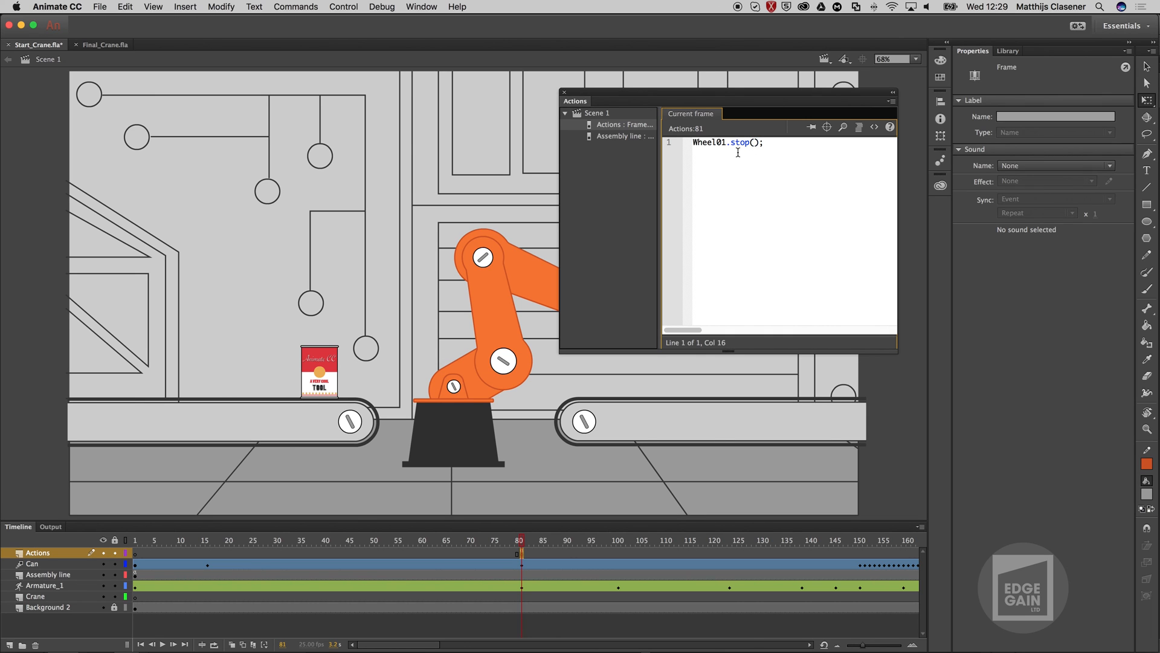
{"action": "left_click_drag", "start_coordinate": [765, 143], "coordinate": [684, 133]}
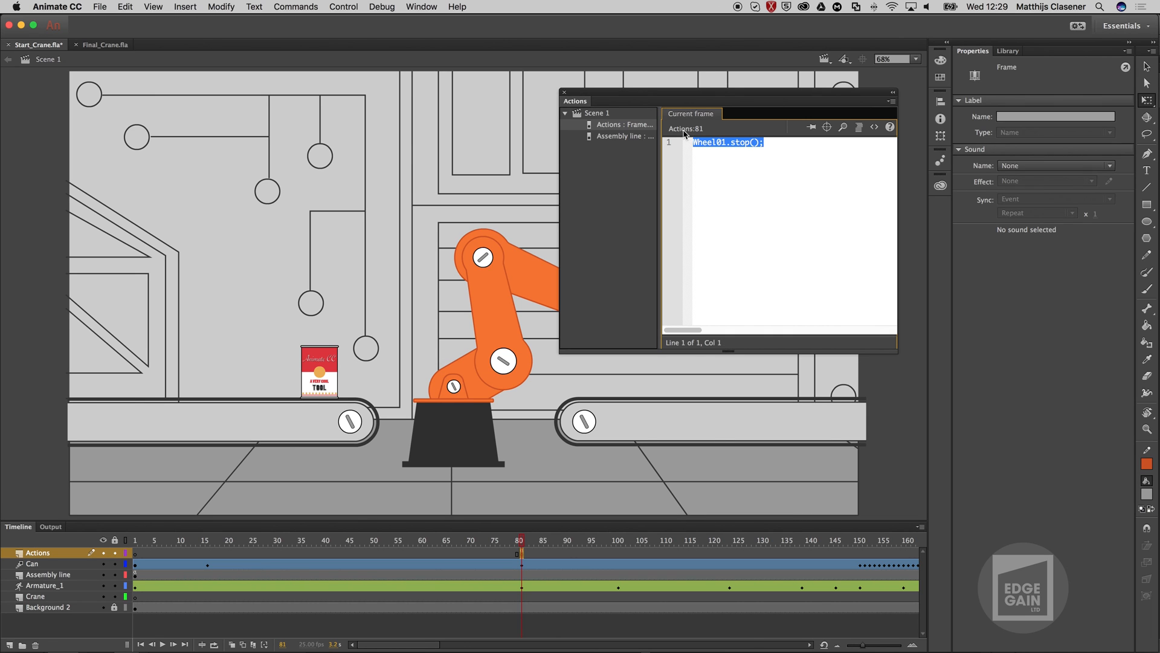
{"action": "left_click", "coordinate": [564, 92]}
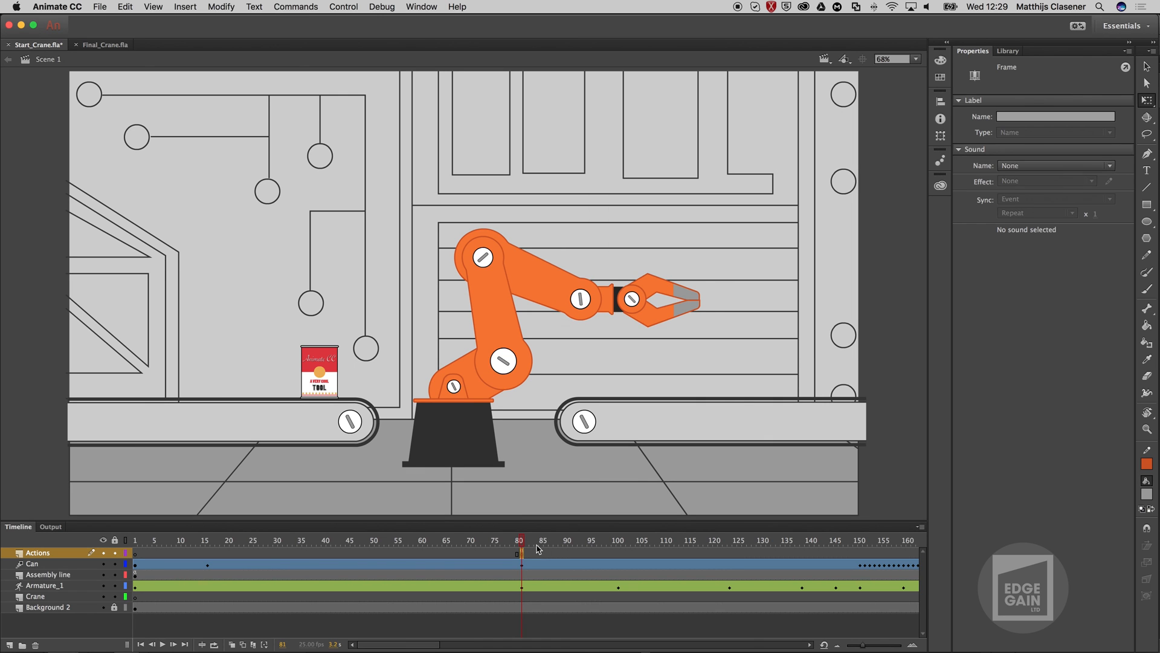
{"action": "key", "text": "super+Return"}
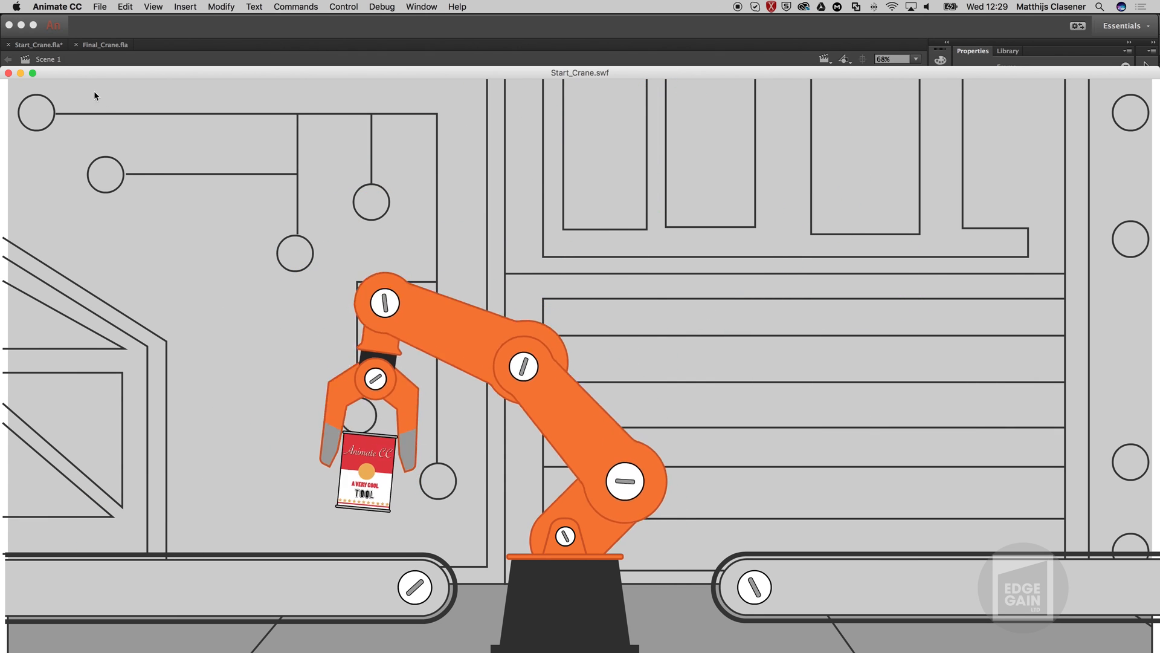
{"action": "left_click", "coordinate": [9, 77]}
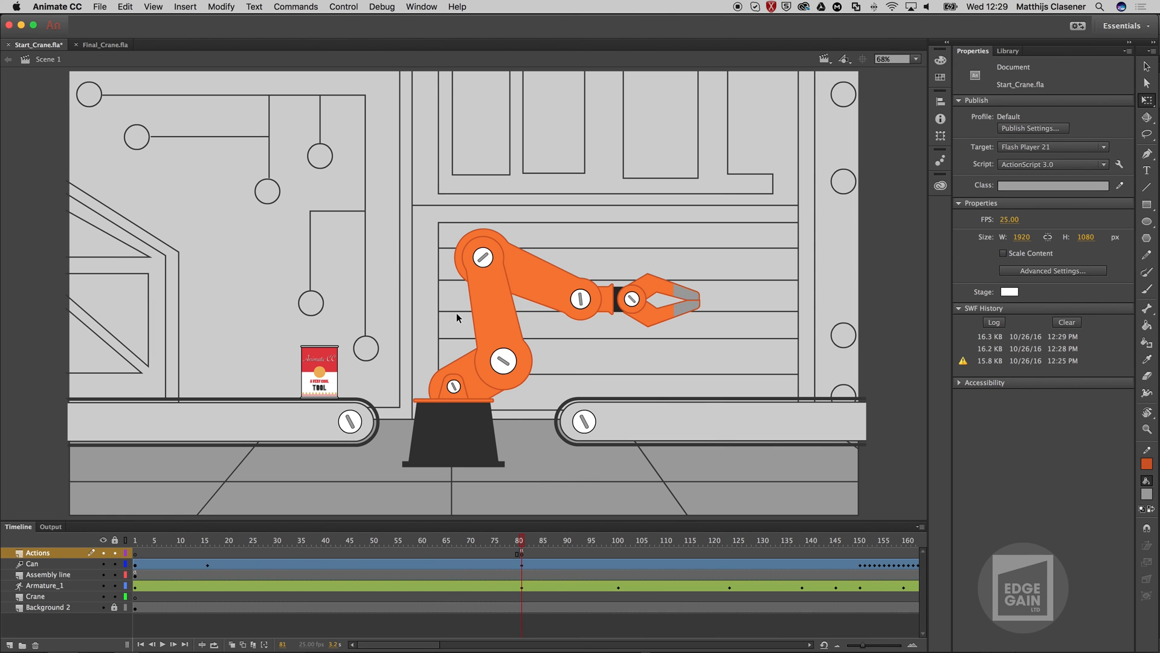
Insert a keyframe at frame 176 on the Actions layer, where the crane sets the can on the right conveyor.
{"action": "left_click_drag", "start_coordinate": [522, 540], "coordinate": [657, 541]}
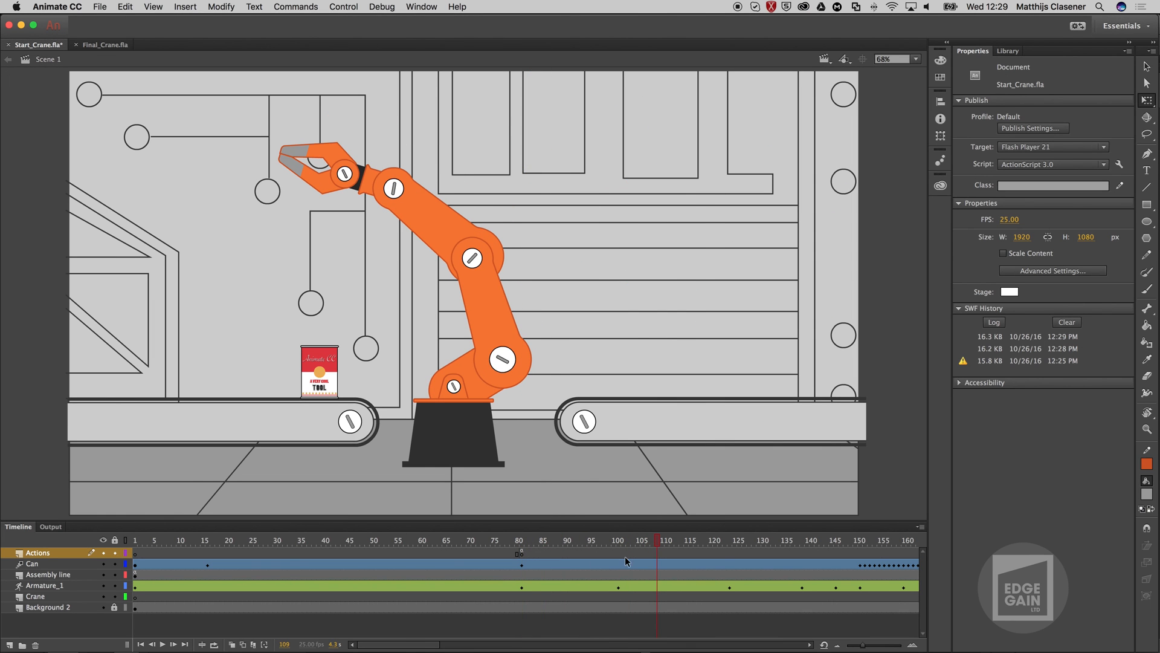
{"action": "left_click_drag", "start_coordinate": [404, 645], "coordinate": [448, 646]}
{"action": "left_click_drag", "start_coordinate": [423, 544], "coordinate": [566, 550]}
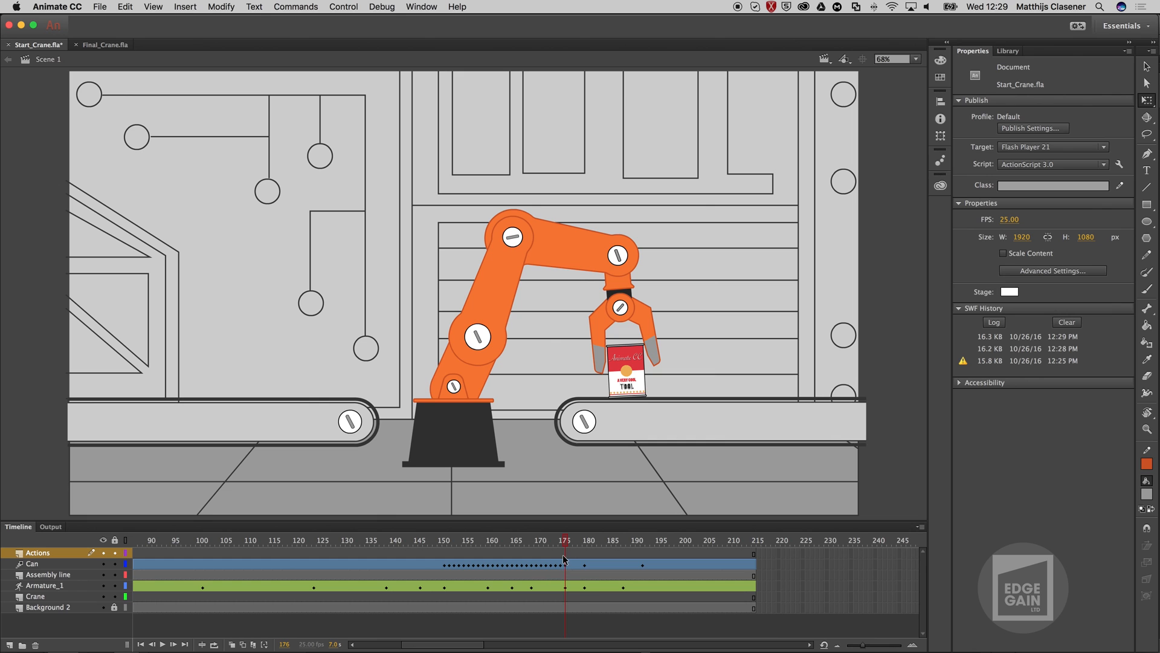
{"action": "left_click", "coordinate": [565, 553]}
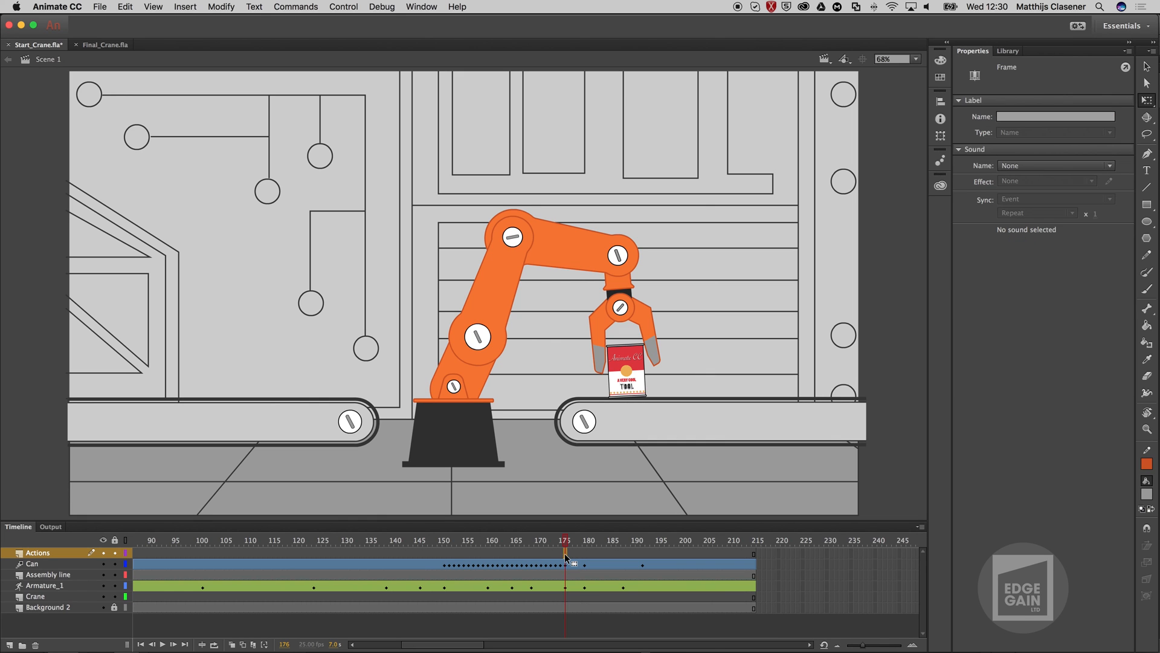
{"action": "right_click", "coordinate": [565, 553]}
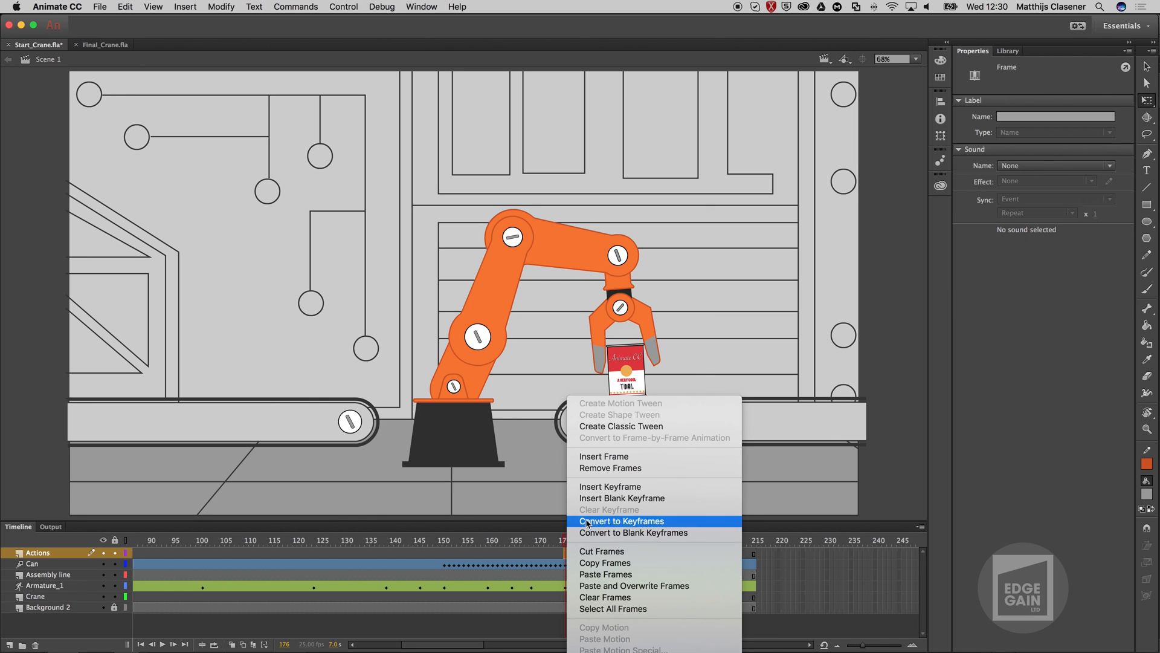
{"action": "left_click", "coordinate": [604, 487]}
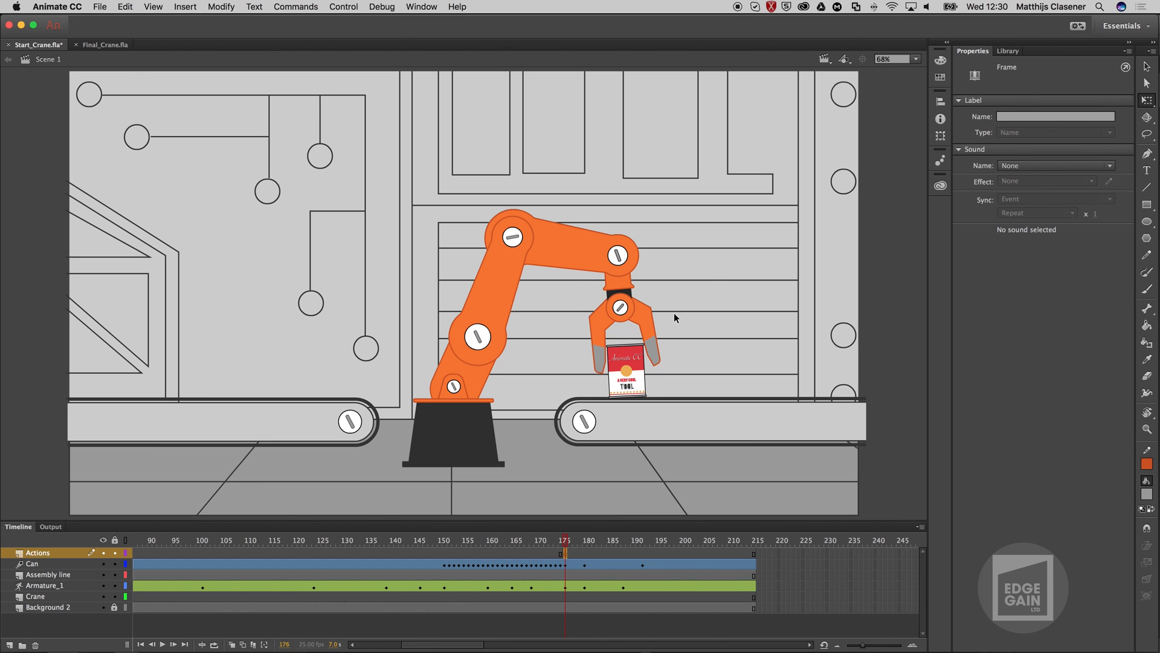
Add the script Wheel02.play(); to frame 176 of the Actions layer and close the script editor.
{"action": "right_click", "coordinate": [565, 555]}
{"action": "left_click", "coordinate": [604, 652]}
{"action": "type", "text": "W"}
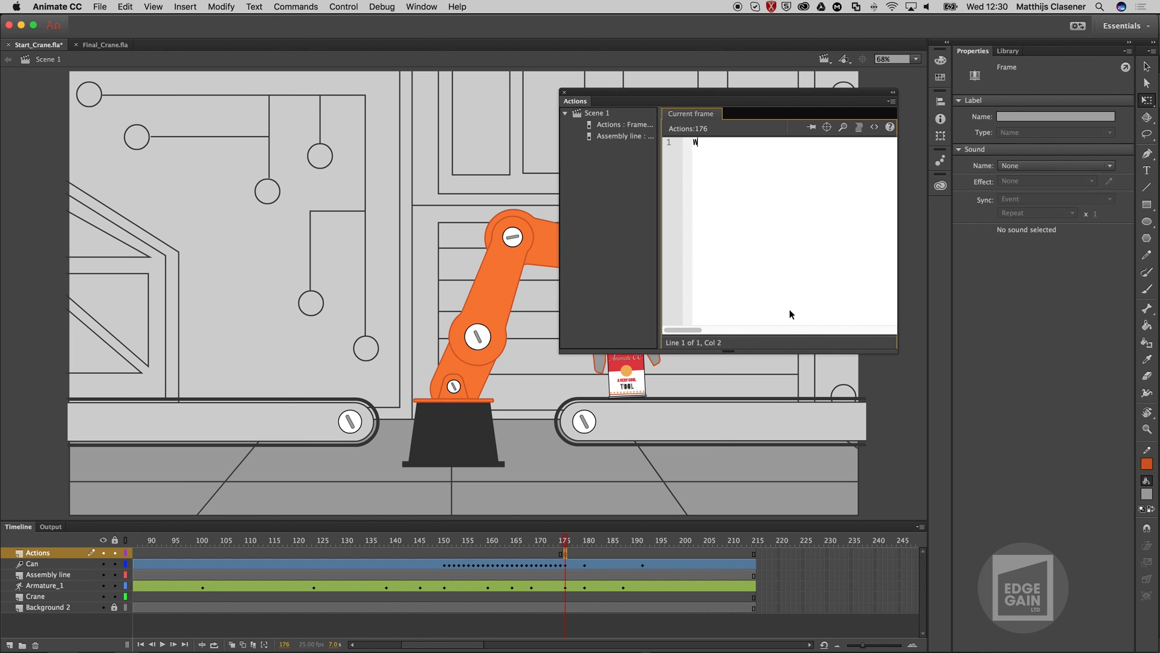
{"action": "type", "text": "heel02"}
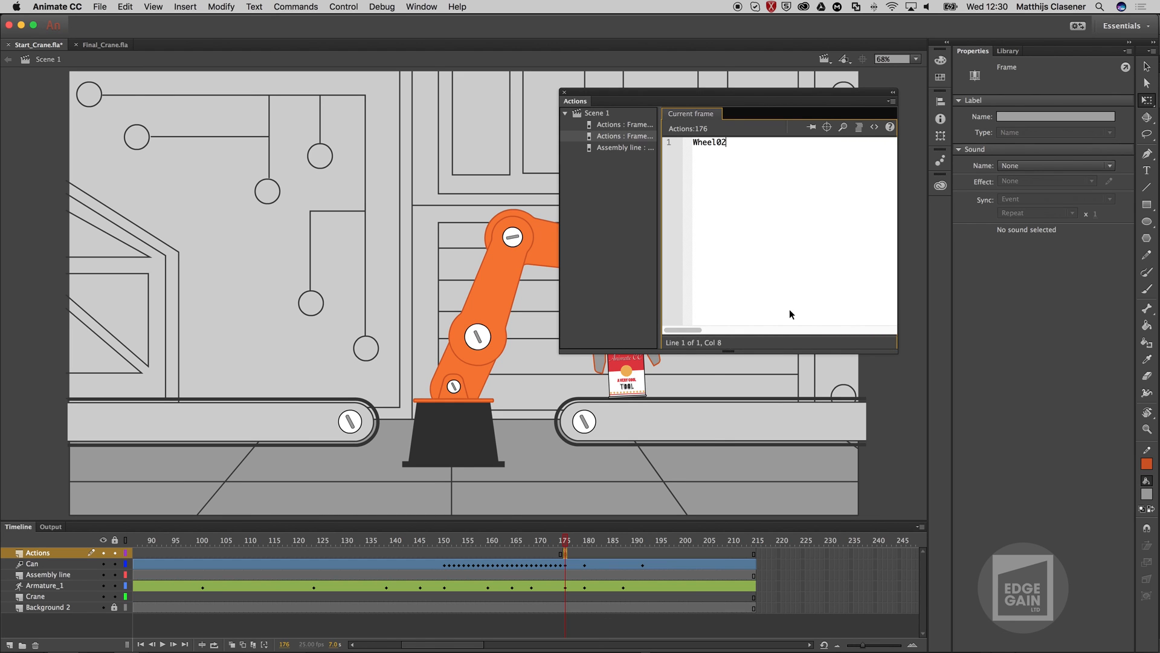
{"action": "type", "text": ".play();"}
{"action": "left_click", "coordinate": [565, 93]}
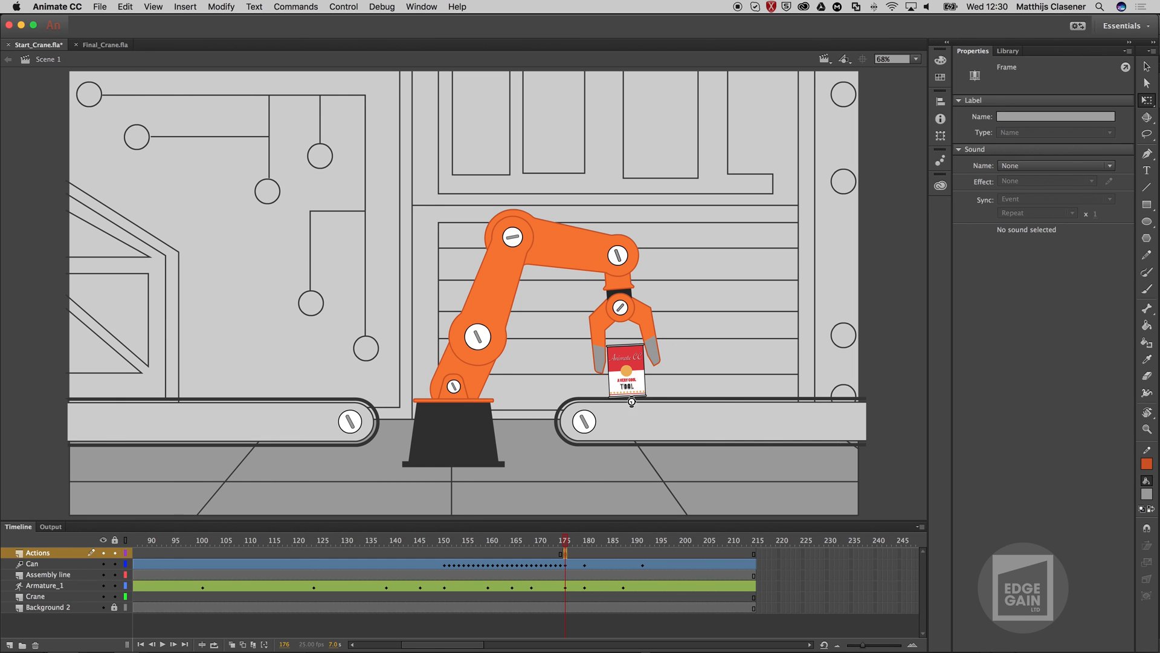
Test the movie to review both conveyor wheels together with the crane and can animation.
{"action": "key", "text": "super+Return"}
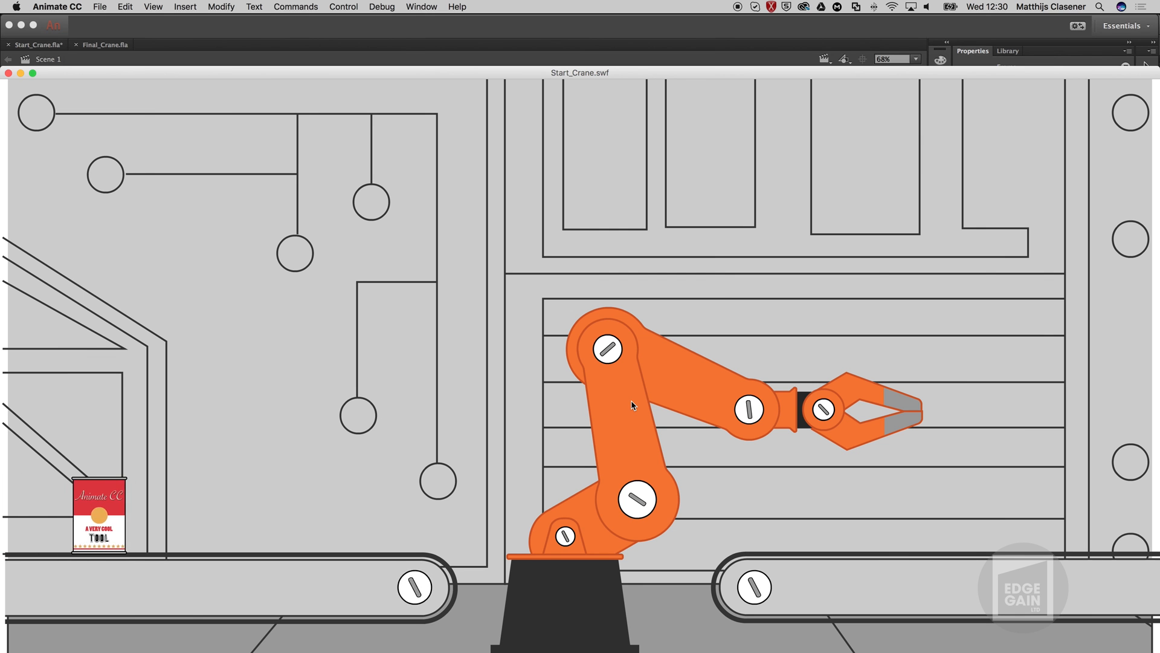